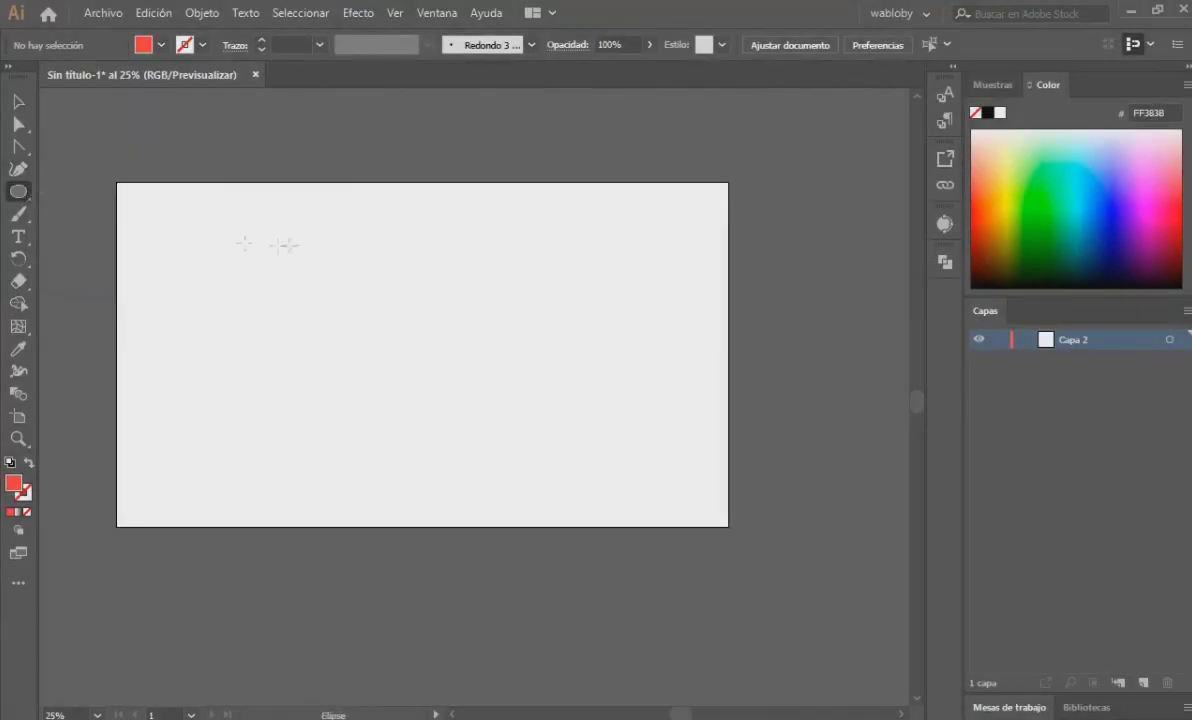
- Draw a red oval and drag its top anchors and handles into an egg outline
left_click_drag(318, 347, 368, 502)
left_click_drag(360, 186, 410, 190)
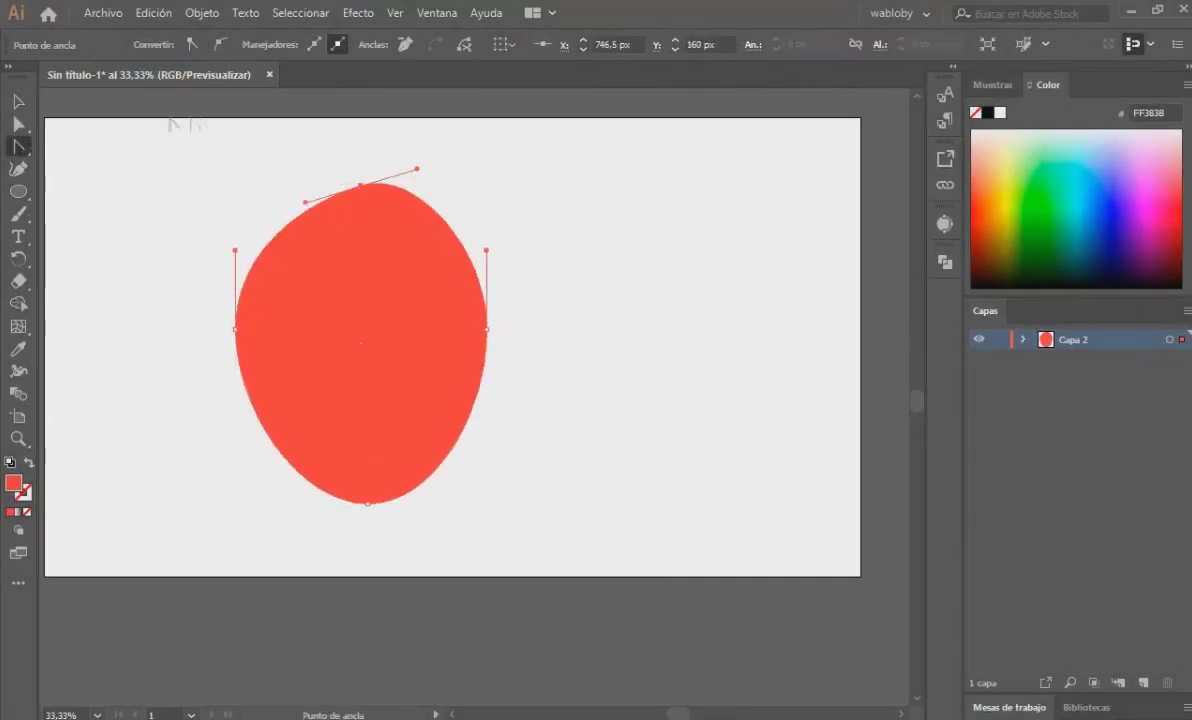
left_click_drag(282, 193, 277, 195)
left_click_drag(360, 186, 436, 160)
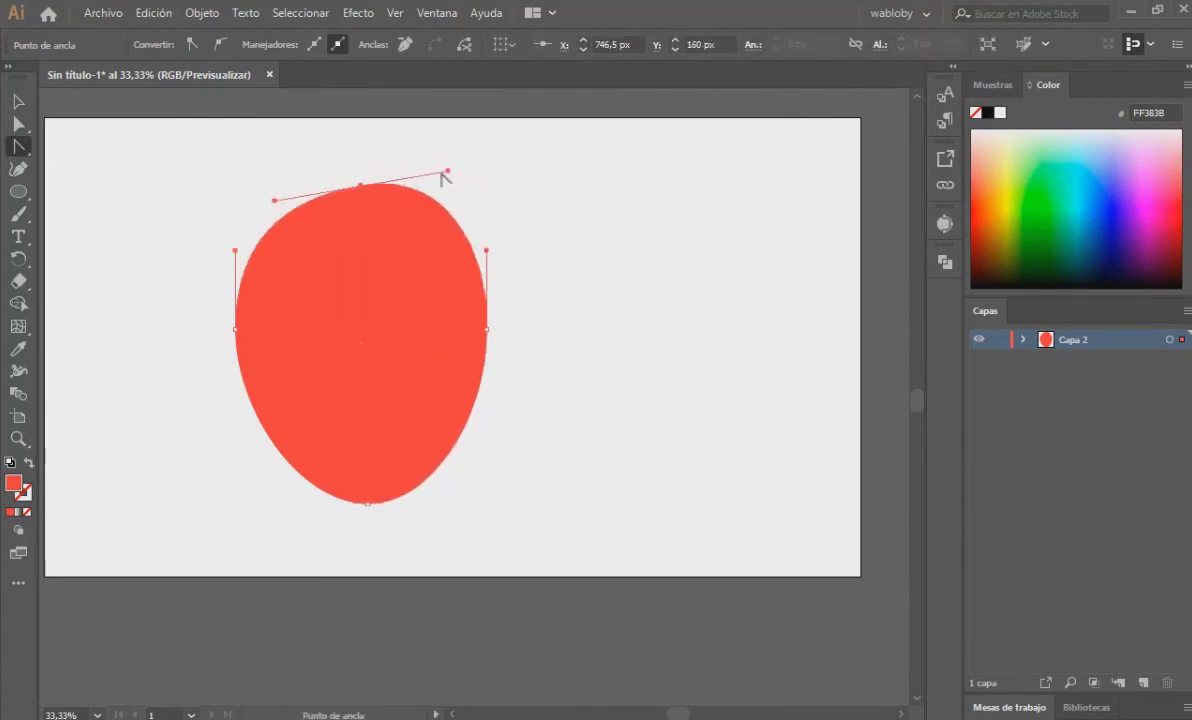
left_click_drag(275, 200, 331, 196)
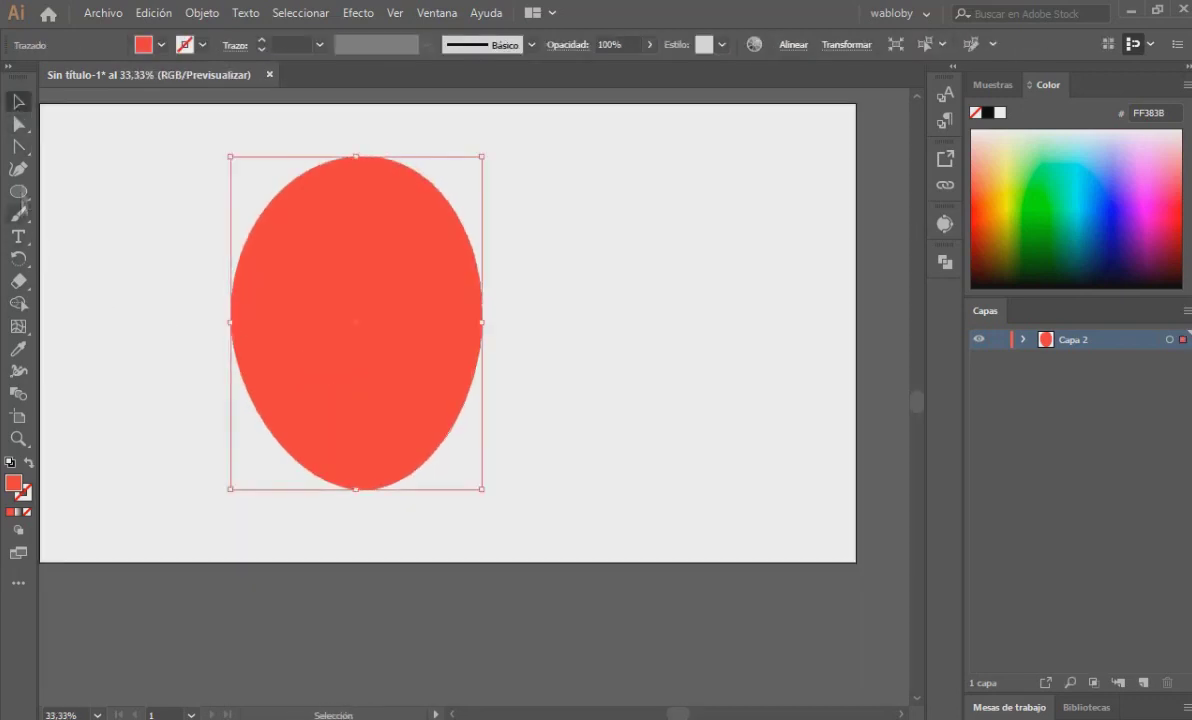
- Lengthen the bottom and narrow the top into an egg, then add a mesh point and lower its line
left_click_drag(362, 492, 434, 497)
left_click_drag(285, 178, 370, 170)
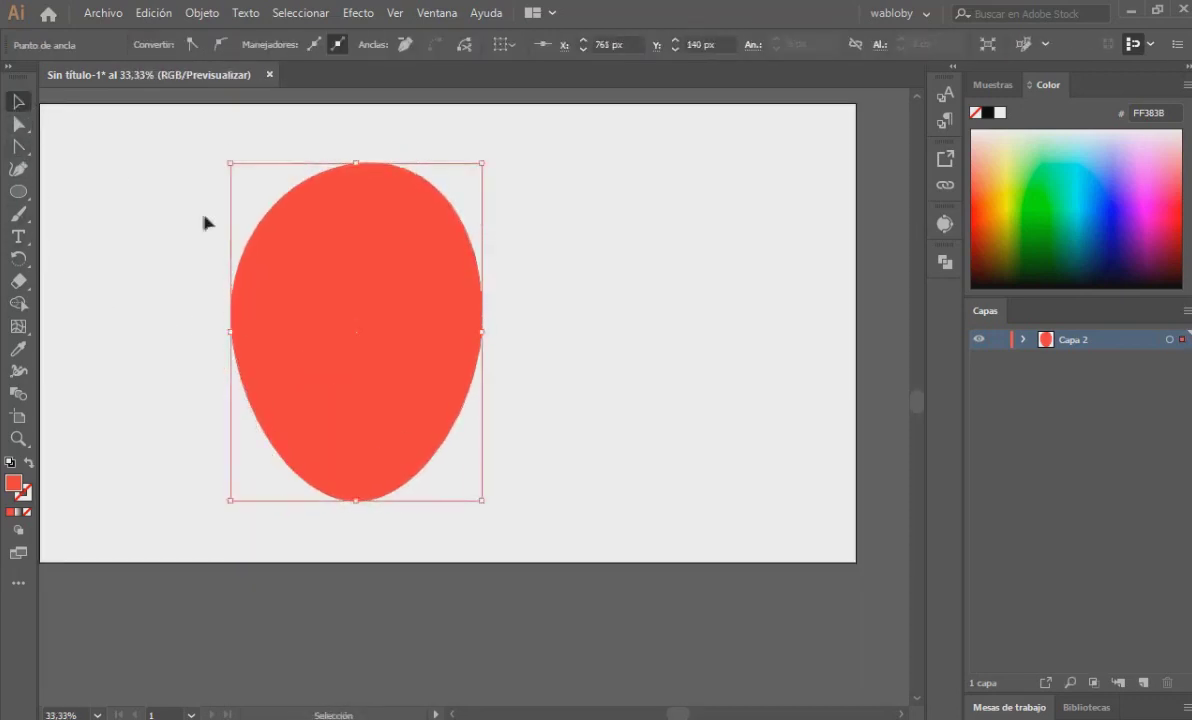
key("u")
left_click(350, 336)
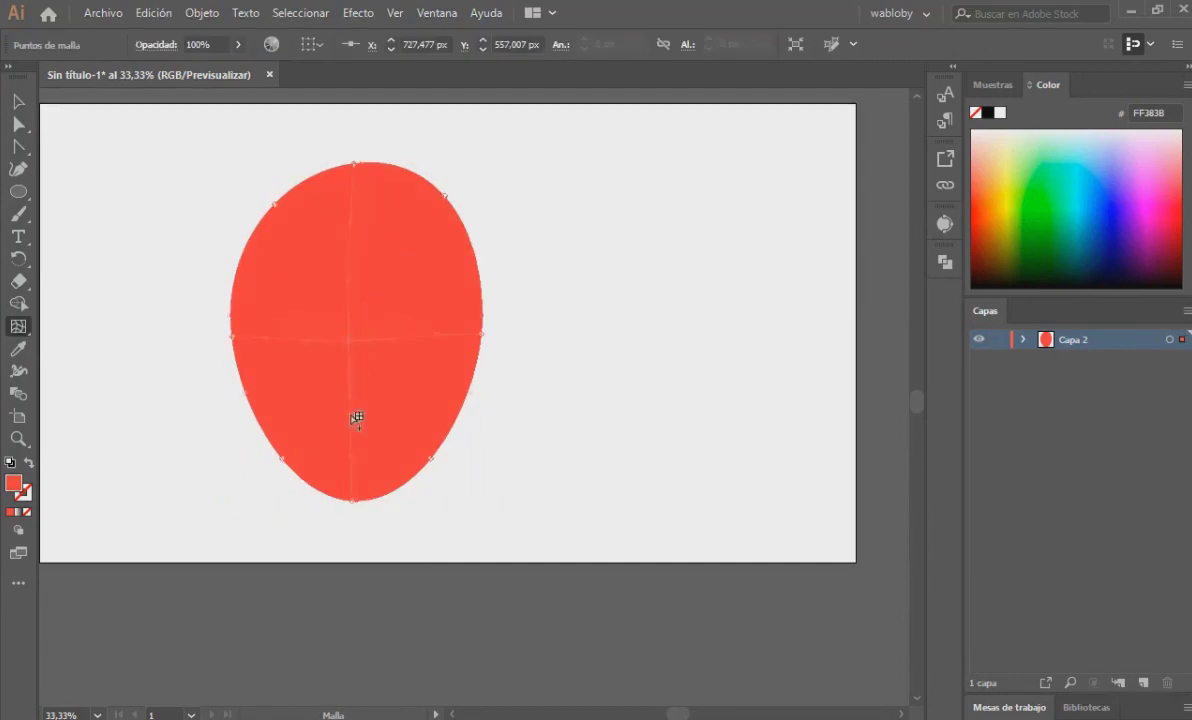
left_click_drag(412, 340, 410, 378)
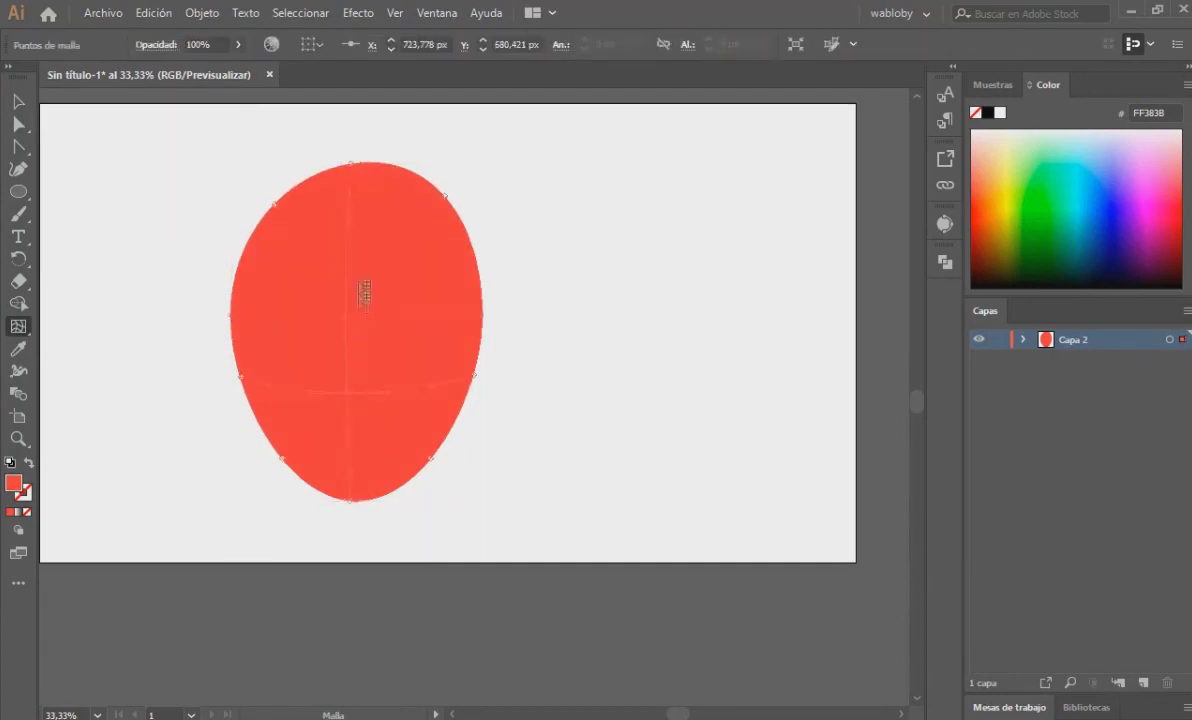
- Colour the left-edge mesh points yellow-orange and eyedrop orange onto another mesh point
left_click(284, 463)
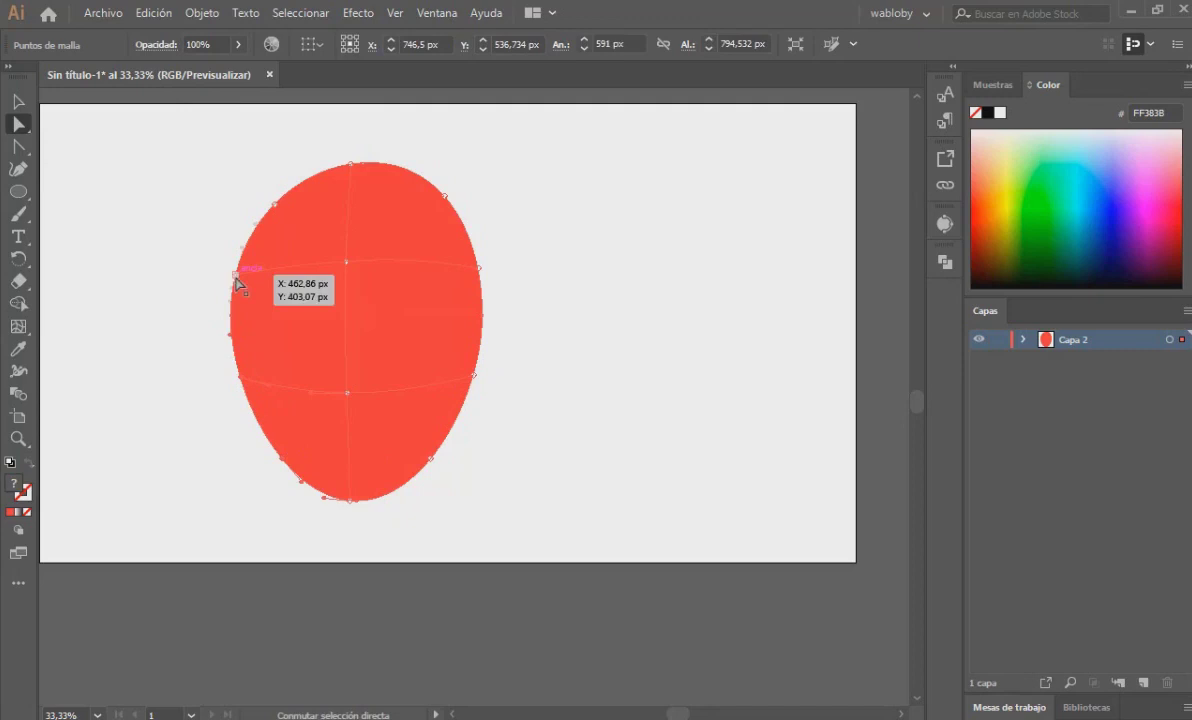
double_click(14, 485)
left_click_drag(620, 418, 620, 452)
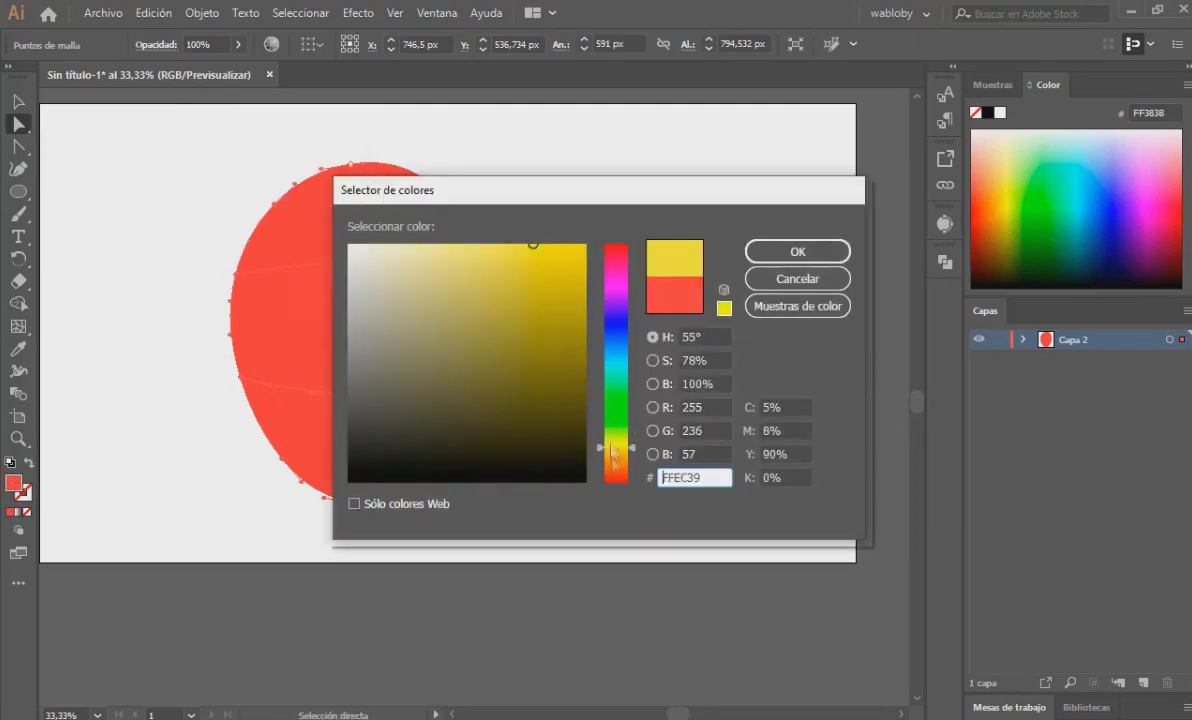
left_click(793, 250)
left_click(346, 265)
left_click(18, 349)
left_click(236, 300)
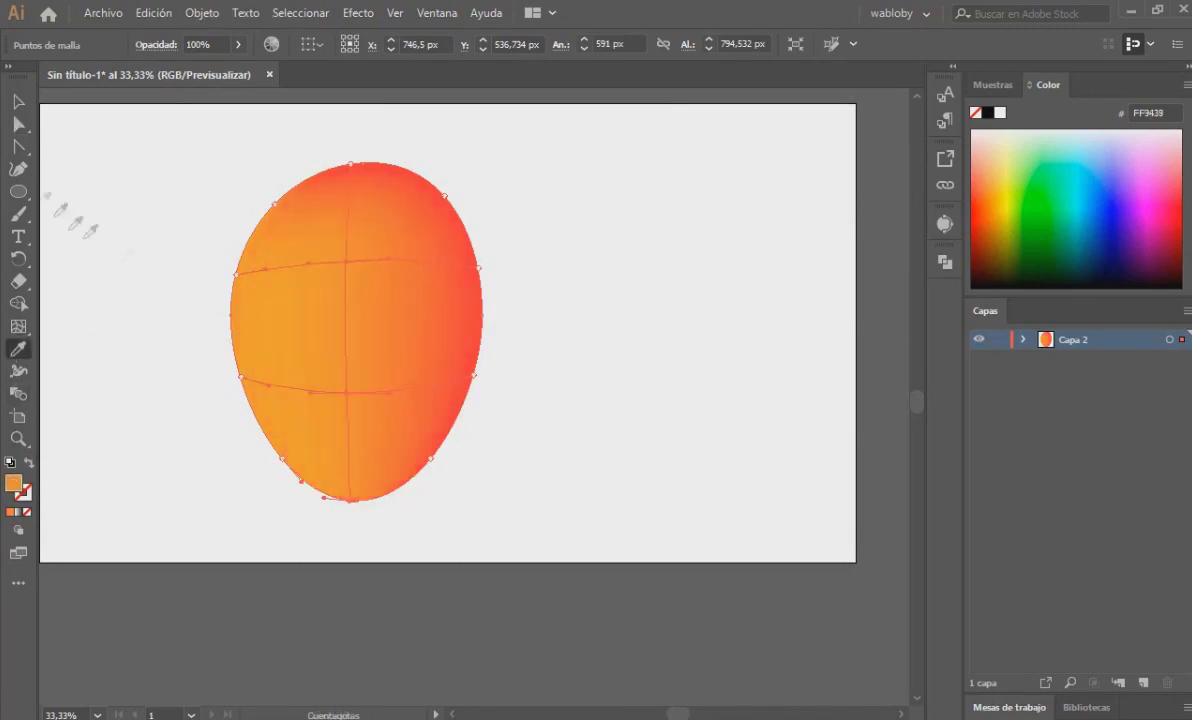
- Shift the left-edge mesh points to yellow-green
left_click_drag(253, 271, 330, 440)
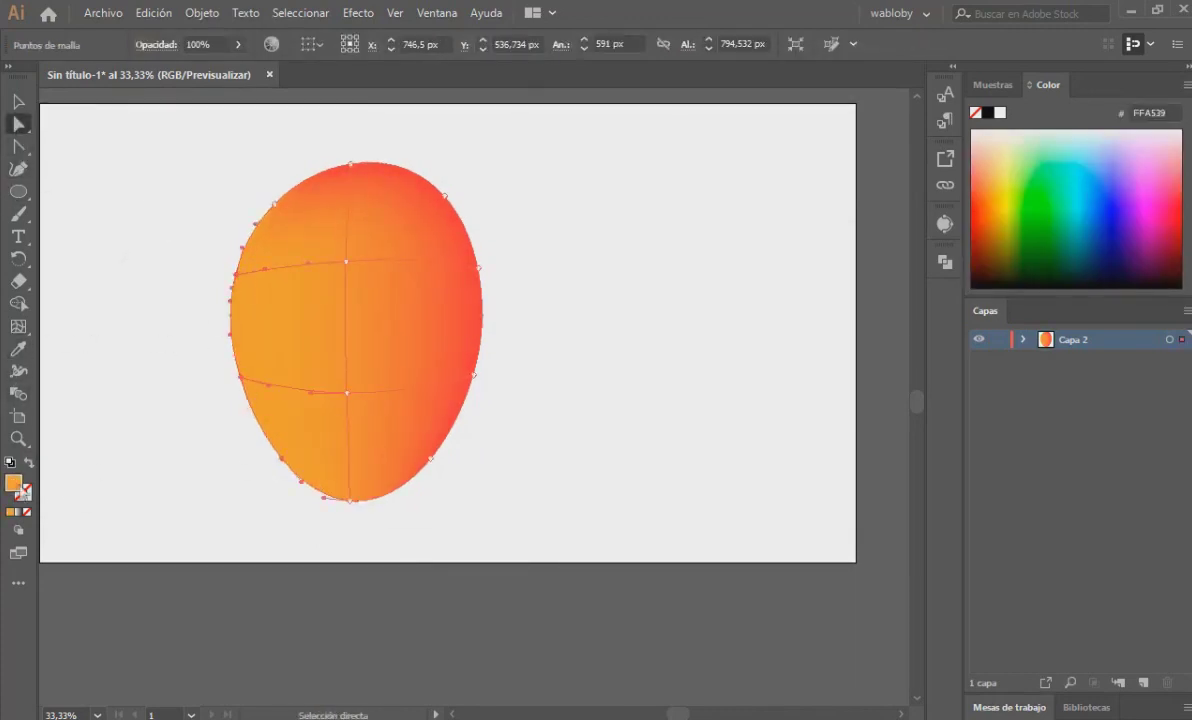
double_click(14, 485)
left_click_drag(633, 452, 632, 436)
key("Return")
- Add mesh lines across the egg's middle, near the top, and on the right
key("v")
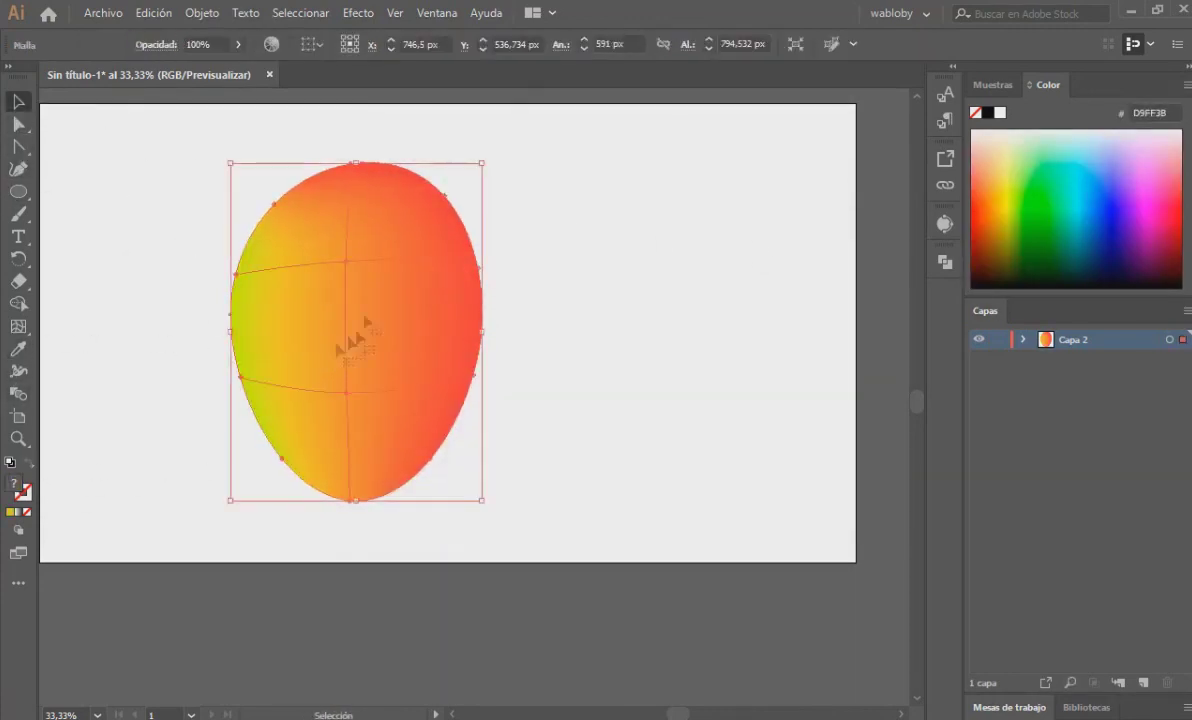
key("u")
left_click(357, 325)
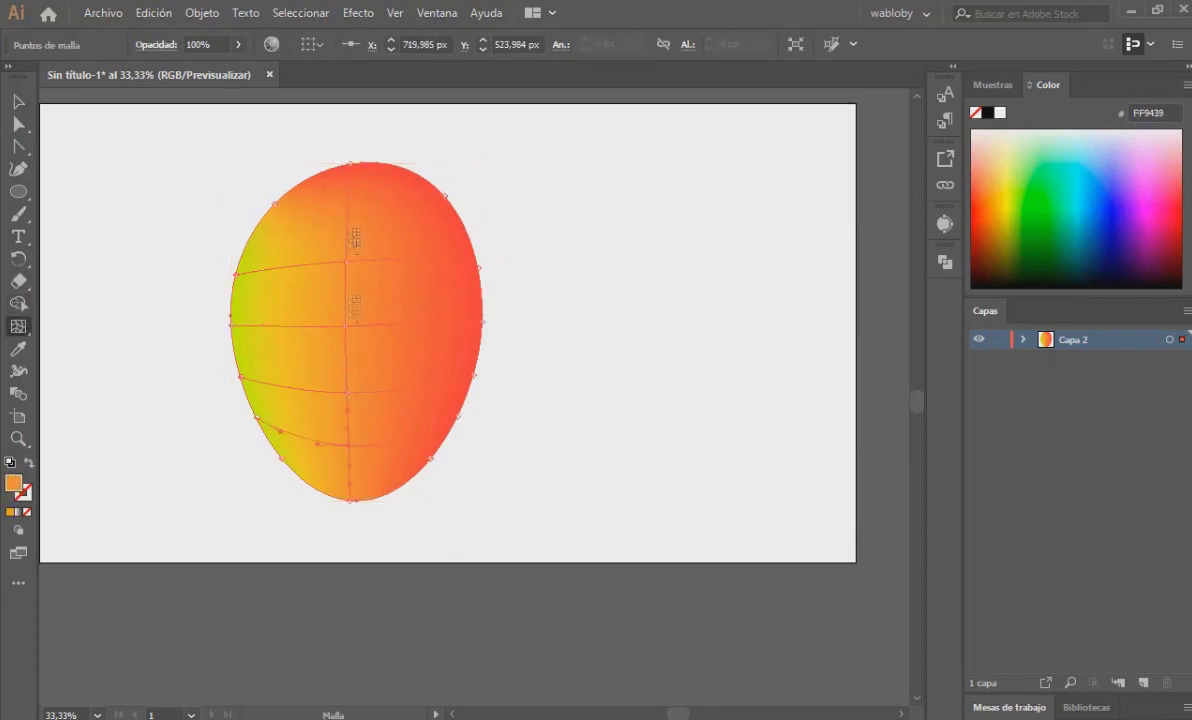
left_click(330, 205)
key("v")
left_click(439, 306)
key("u")
left_click(426, 323)
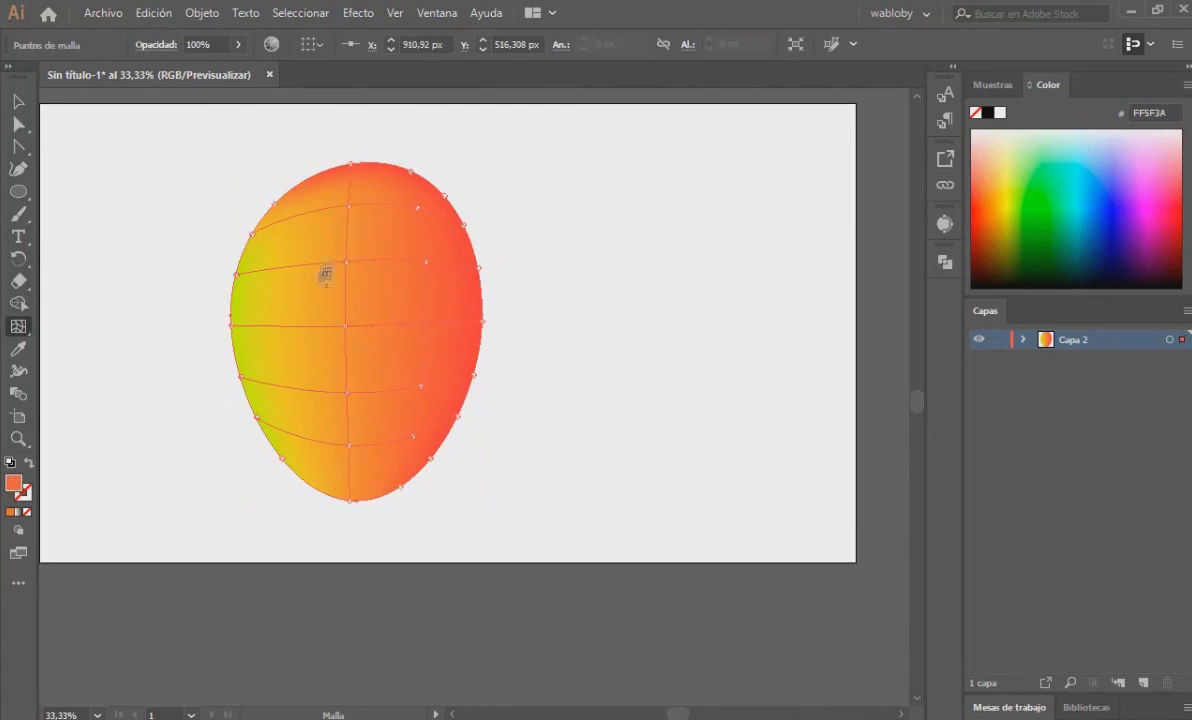
- Add an upper-left highlight point coloured E4FF92, then lighten it to FFF794
left_click(290, 262)
double_click(14, 483)
key("Return")
key("v")
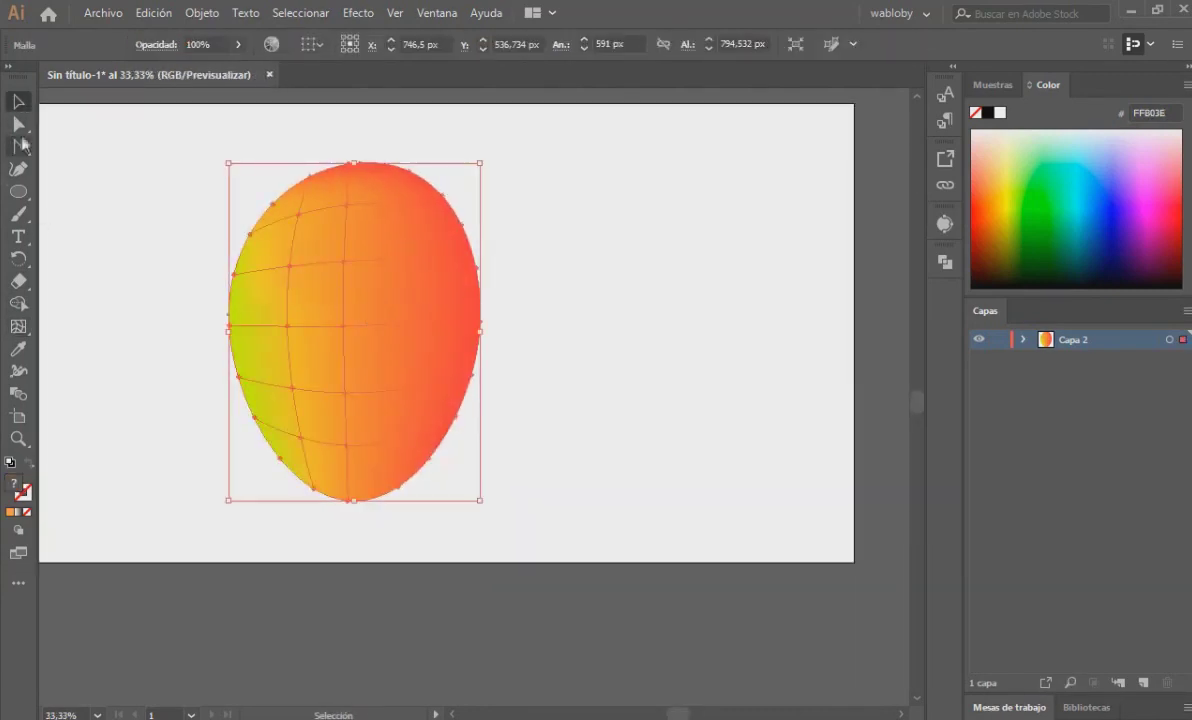
left_click(18, 123)
left_click(290, 262)
double_click(14, 483)
type("E4FF92")
key("Return")
double_click(14, 483)
type("FFF794")
left_click(782, 251)
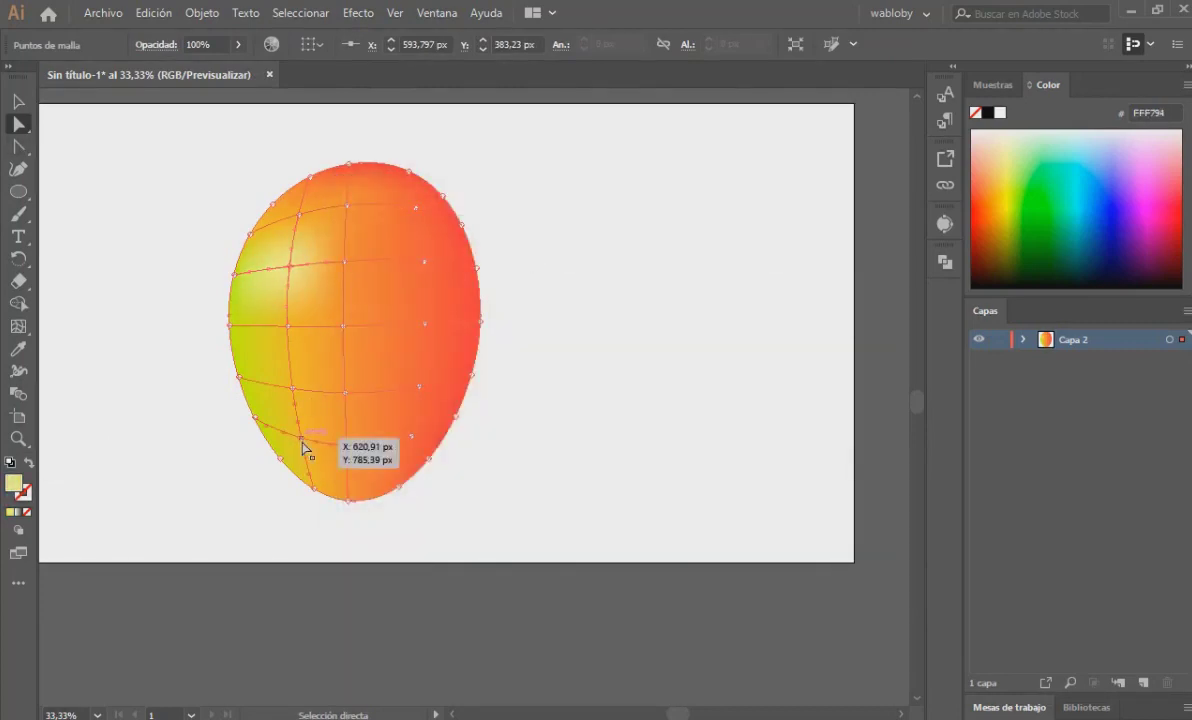
- Colour a right-edge mesh point dark red 890A0A
key("v")
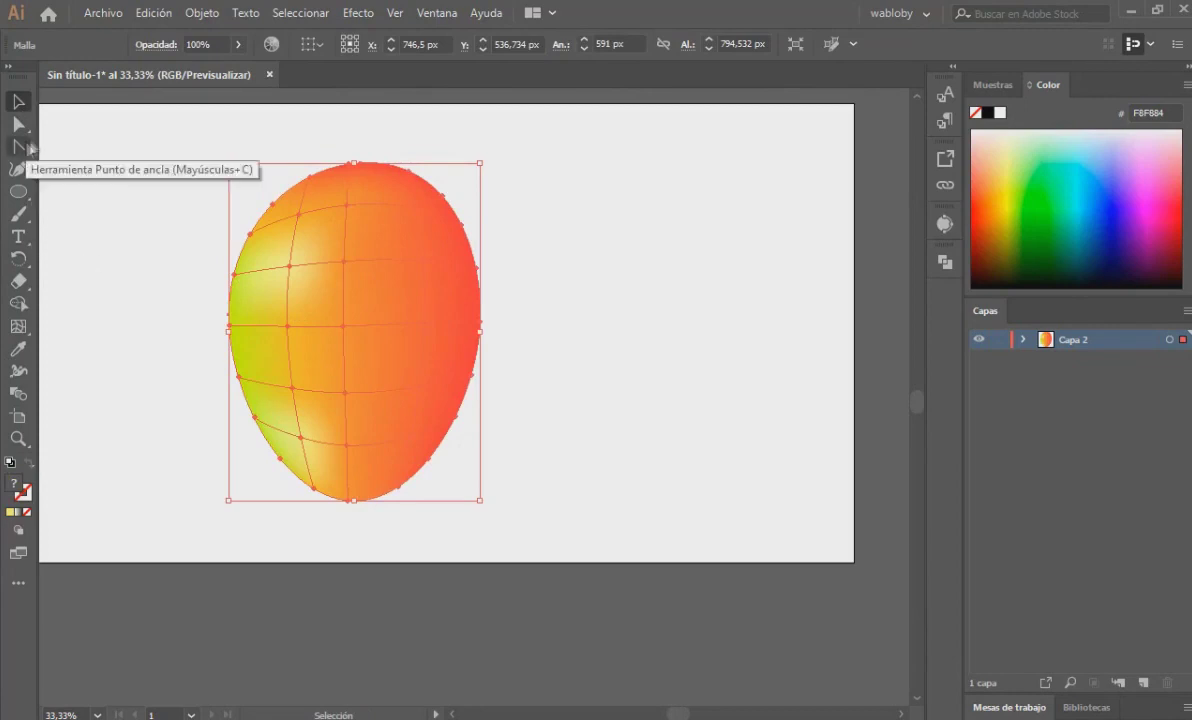
left_click(18, 123)
left_click(480, 330)
double_click(14, 483)
type("890A0A")
key("Return")
- Colour the four right-column mesh points bright red FF2924
left_click(464, 225)
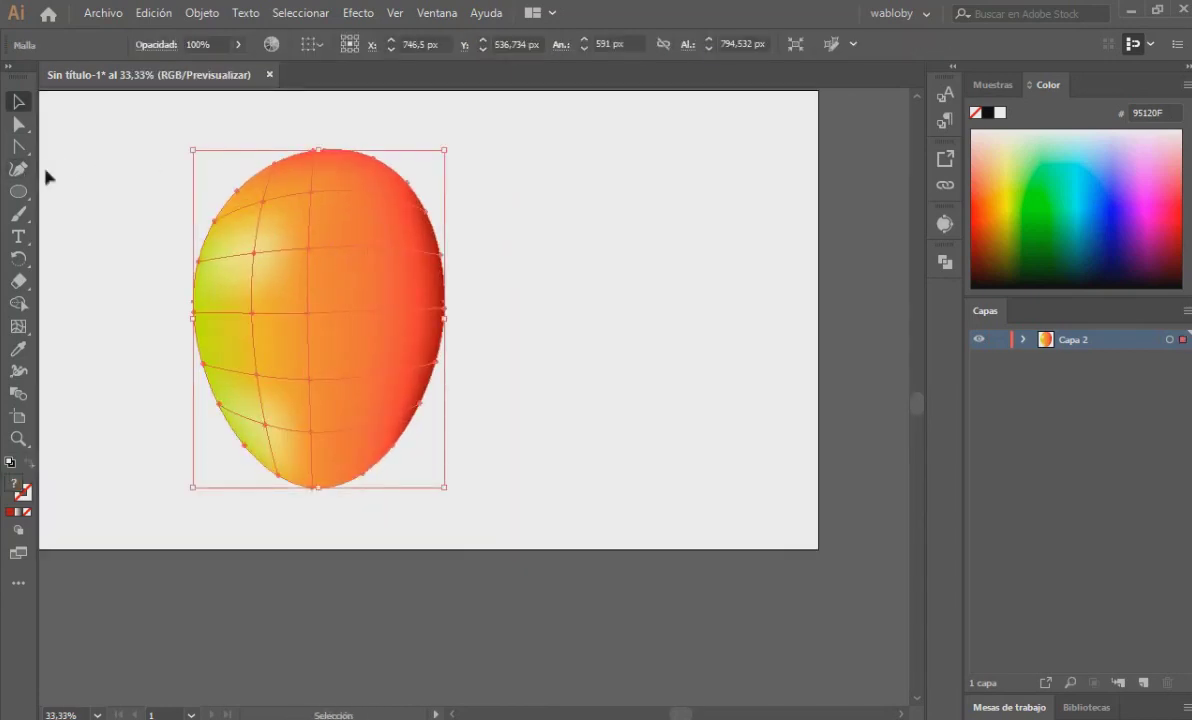
left_click(18, 326)
scroll(454, 240, "up", 1)
left_click(414, 221, "shift")
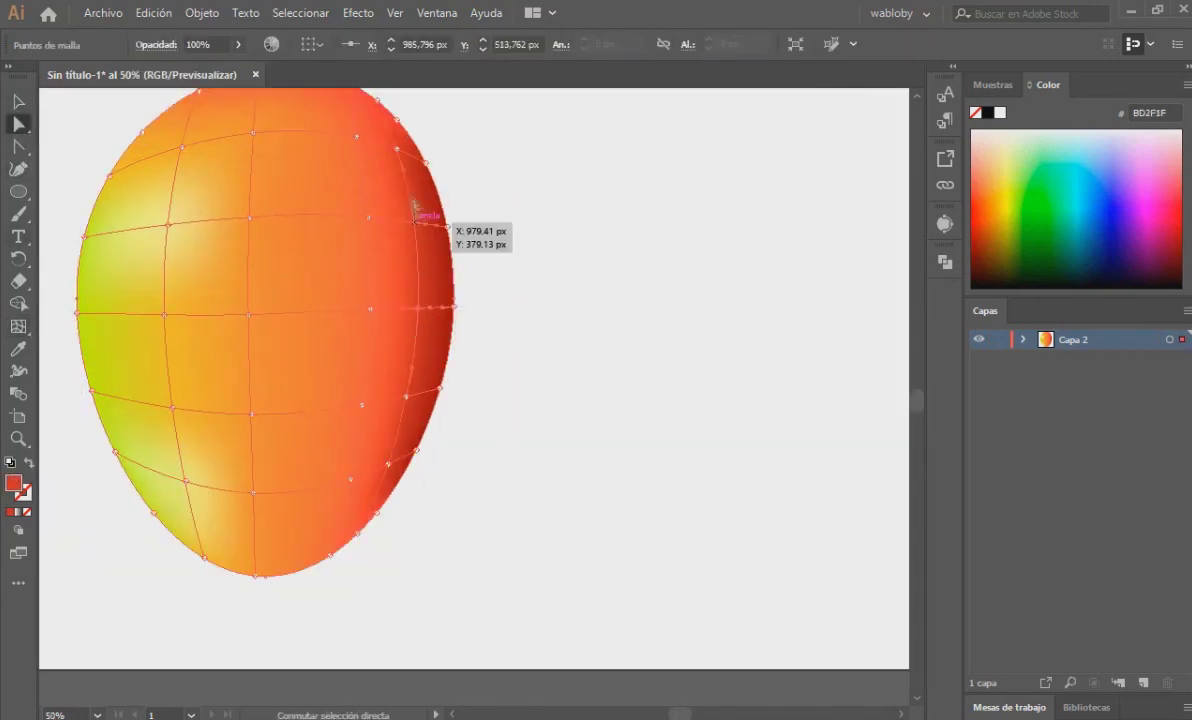
left_click(397, 149, "shift")
left_click(415, 450, "shift")
left_click(406, 398, "shift")
left_click(350, 364)
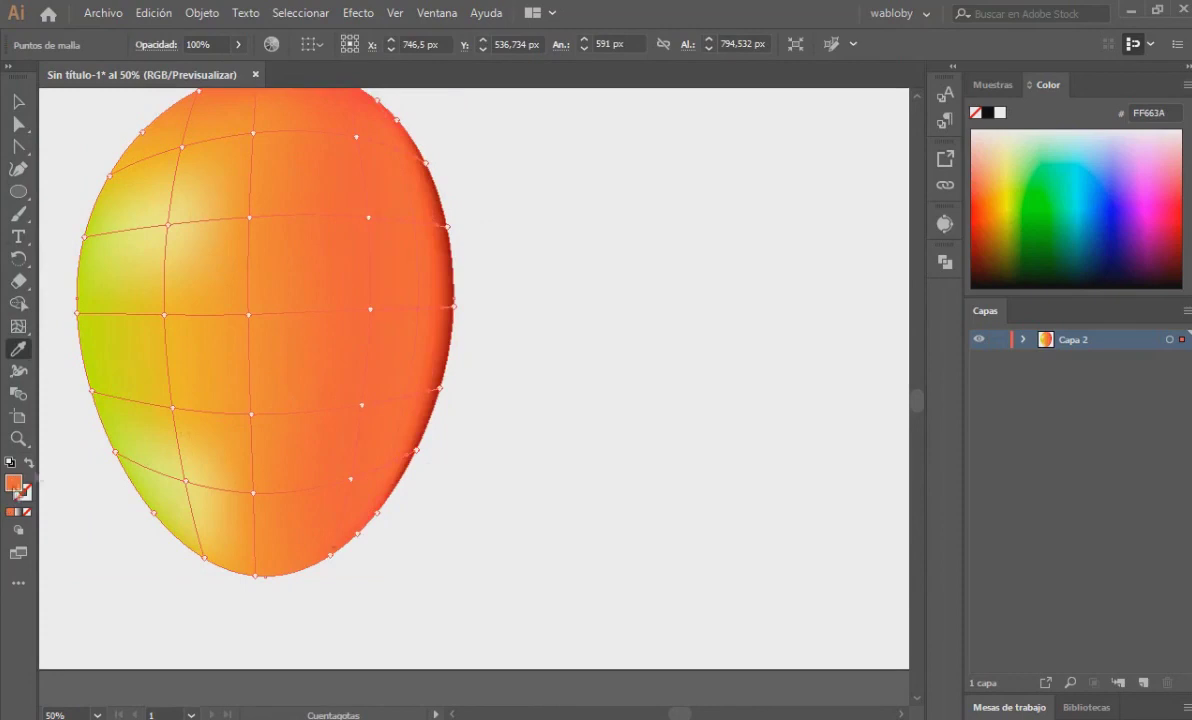
double_click(14, 483)
left_click_drag(618, 476, 627, 487)
left_click(770, 250)
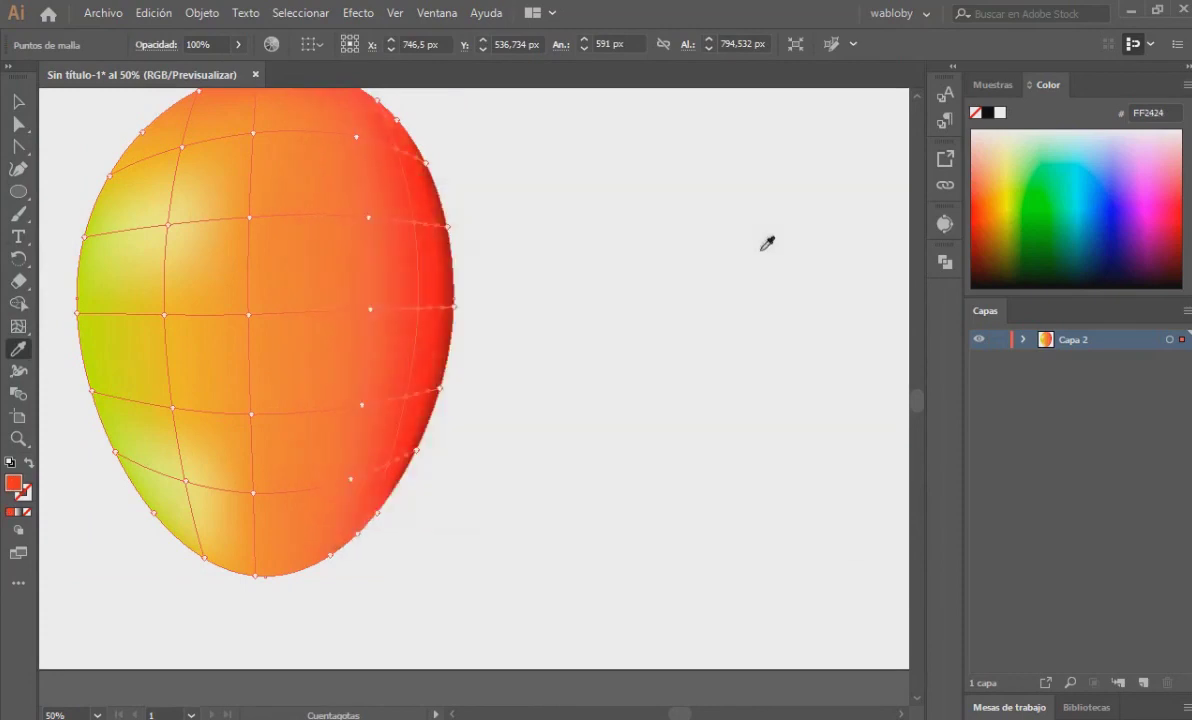
- Give a right-side mesh point a darker red, C11A1A
key("a")
left_click(514, 258)
key("ctrl+0")
key("ctrl+plus")
left_click(466, 282)
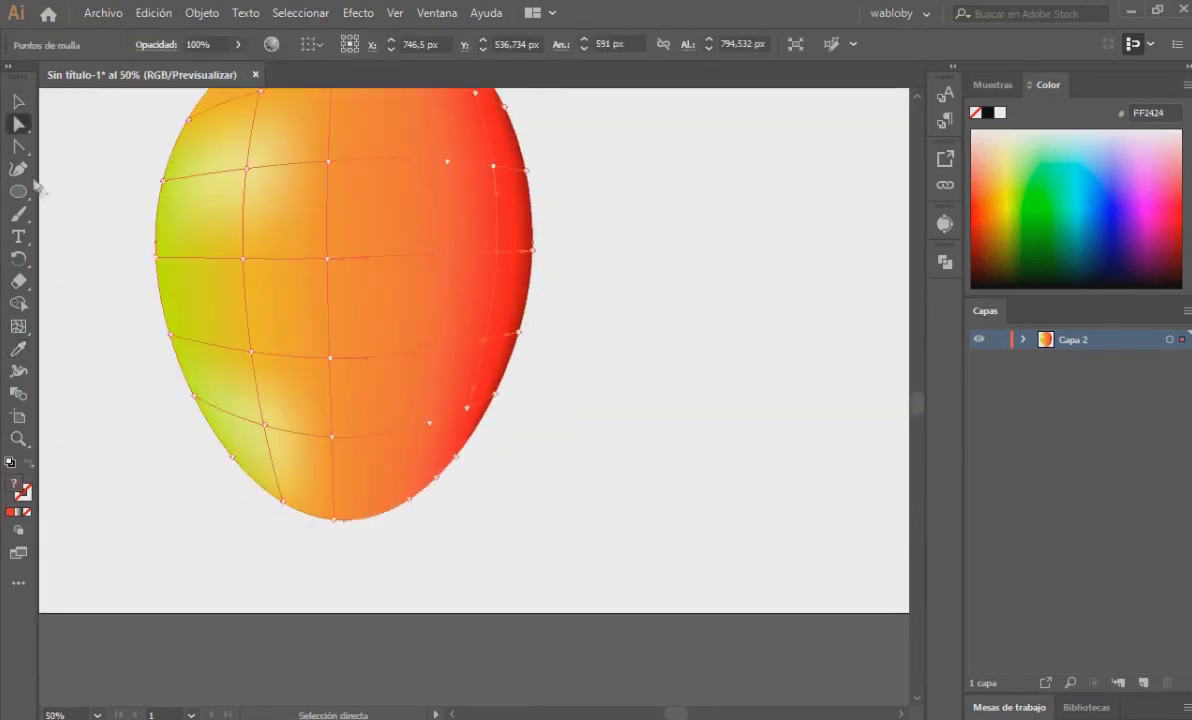
left_click(500, 255)
double_click(14, 483)
left_click(554, 301)
left_click(778, 262)
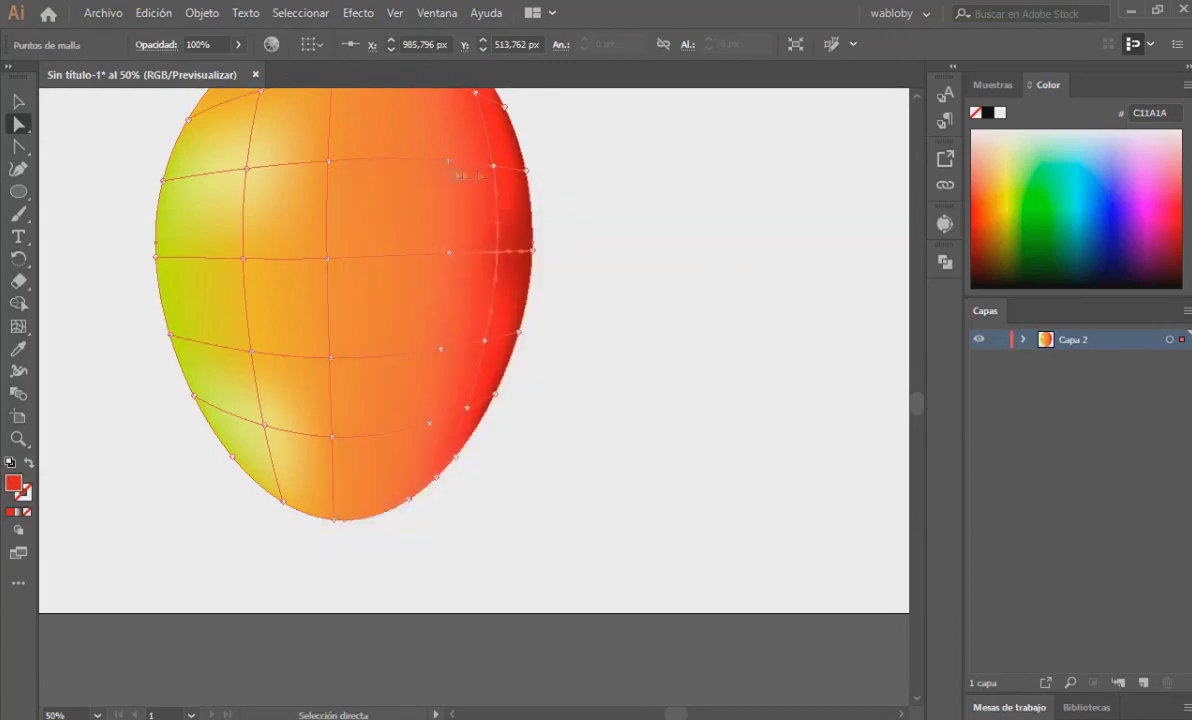
- Add a mesh line along the right edge and recolour an upper mesh point orange-red
left_click(490, 186)
left_click_drag(487, 186, 475, 120)
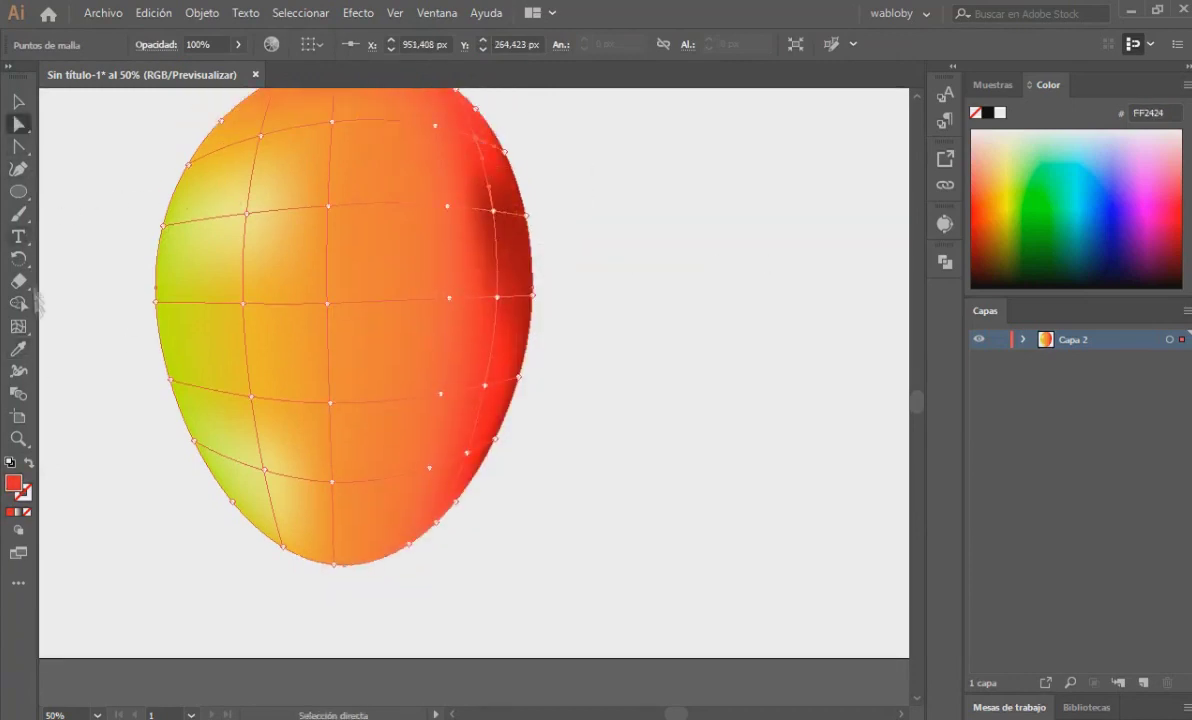
key("v")
key("ctrl+shift+a")
key("a")
left_click(337, 203)
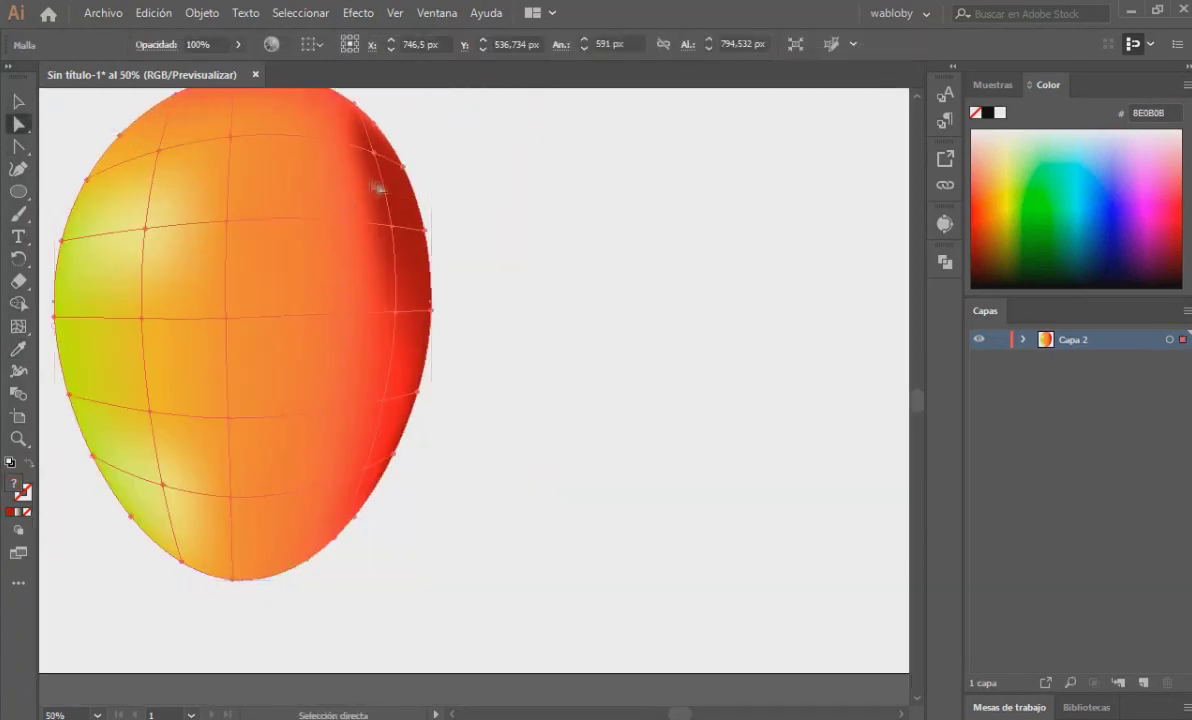
double_click(14, 484)
left_click(535, 285)
left_click(612, 468)
left_click(798, 250)
- Eyedrop red onto a selected mesh point, deselect, and fit the artboard in view
key("v")
scroll(426, 399, "down", 3)
scroll(426, 399, "up", 3)
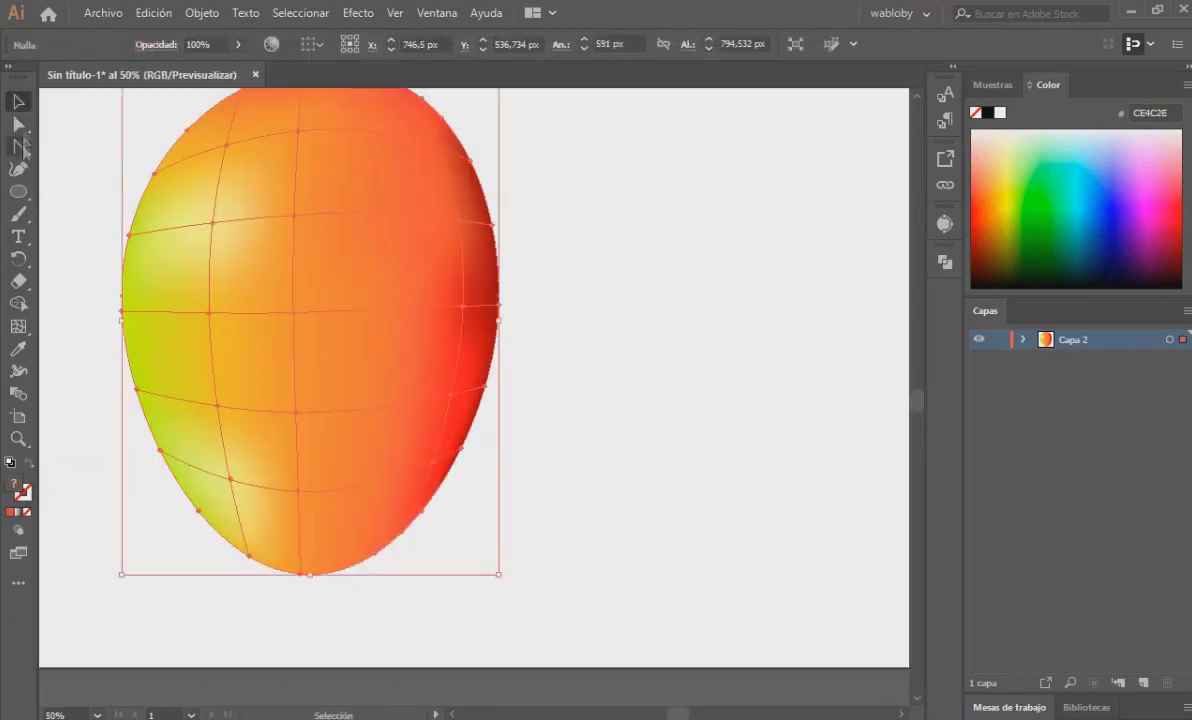
key("a")
scroll(505, 377, "up", 3)
key("i")
left_click(505, 377)
key("a")
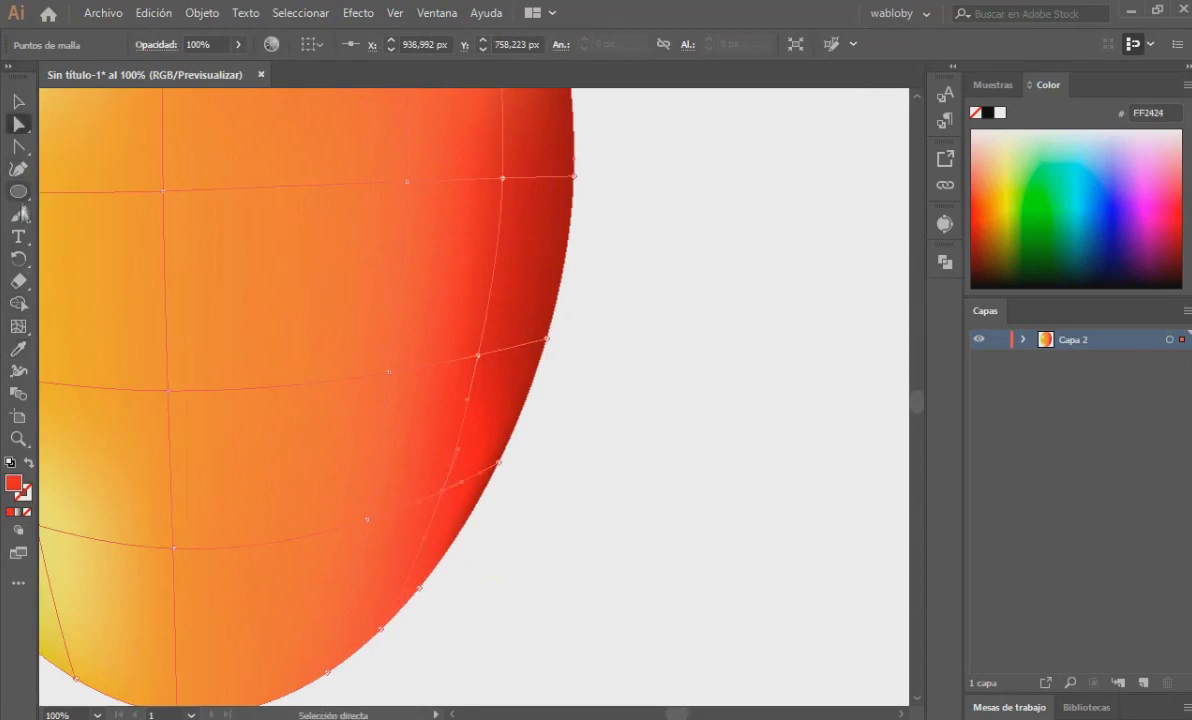
key("v")
left_click(705, 489)
key("ctrl+0")
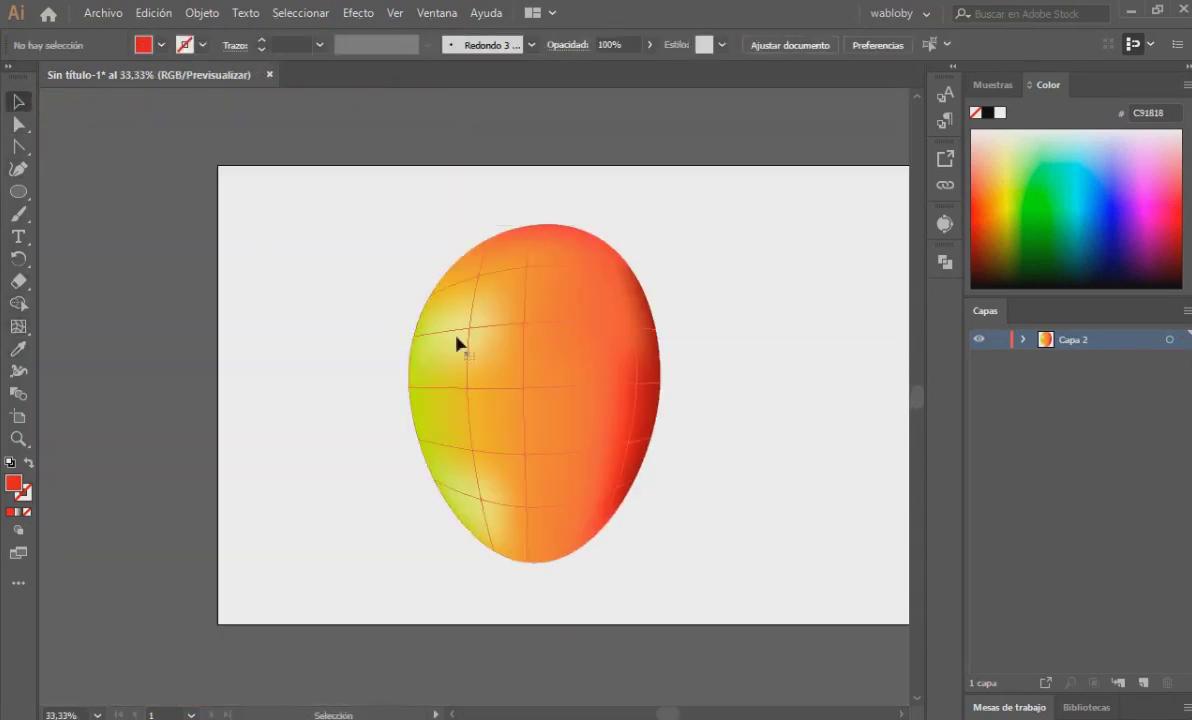
- Eyedrop a deep red onto a right-side mesh point
left_click(457, 343)
scroll(604, 418, "up", 1)
left_click(652, 367)
key("i")
left_click(644, 341)
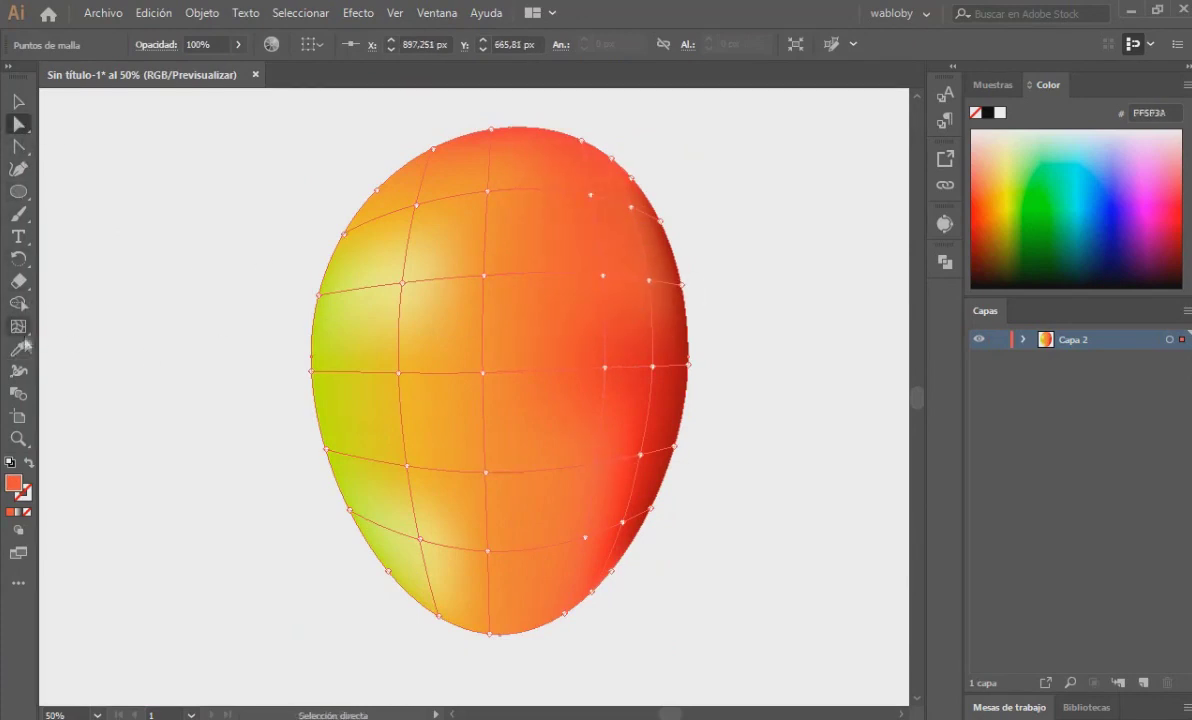
- Give a mesh point on the lower-right centre a pale peach highlight
key("v")
left_click(218, 332)
key("ctrl+minus")
key("ctrl+0")
left_click(463, 366)
key("u")
left_click(522, 272)
left_click(18, 123)
key("ctrl+plus")
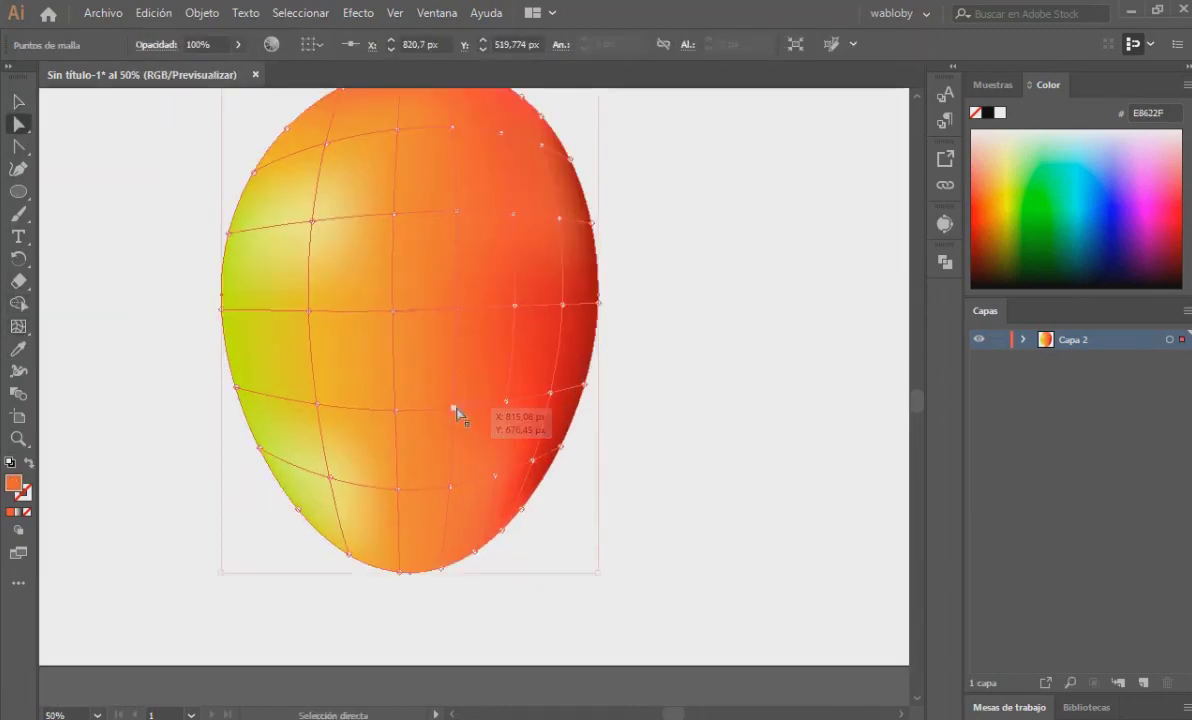
left_click_drag(532, 258, 443, 253)
key("Return")
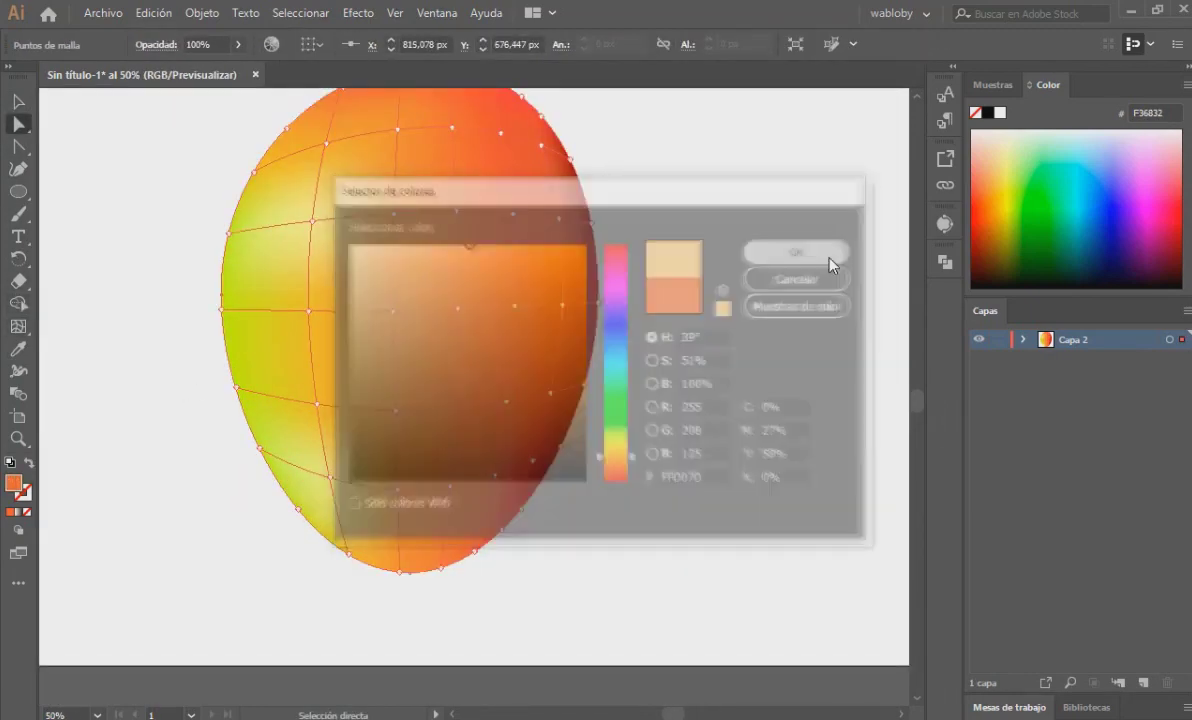
- Eyedrop a yellow tone onto a lower-left mesh point
key("v")
left_click(130, 260)
left_click(349, 404)
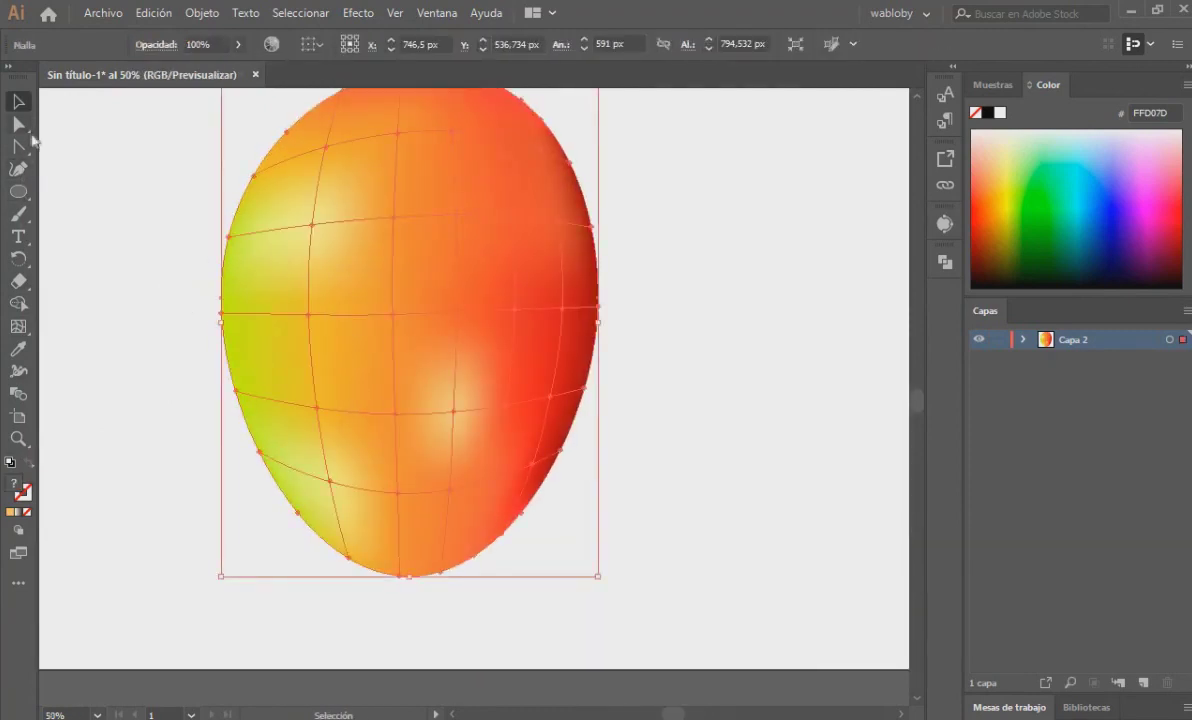
left_click(18, 123)
left_click(316, 410)
key("i")
left_click(306, 430)
- Sample orange onto a middle mesh point and nudge an upper-left point slightly
key("v")
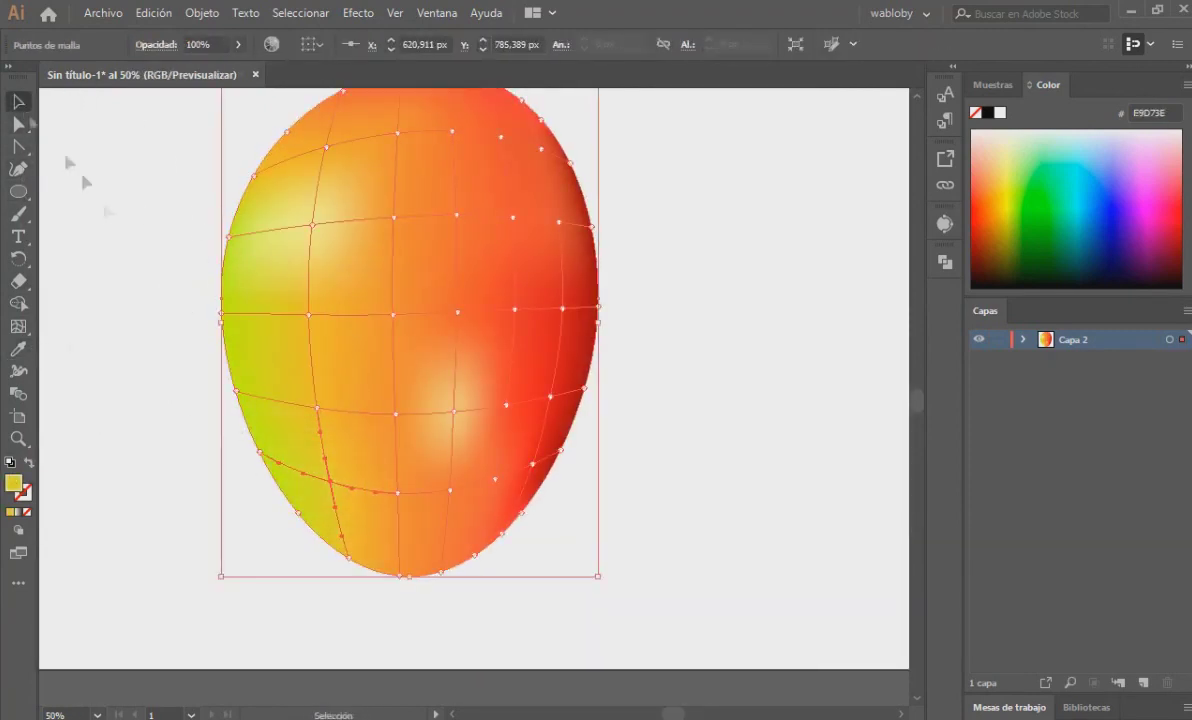
key("ctrl+minus")
left_click(18, 123)
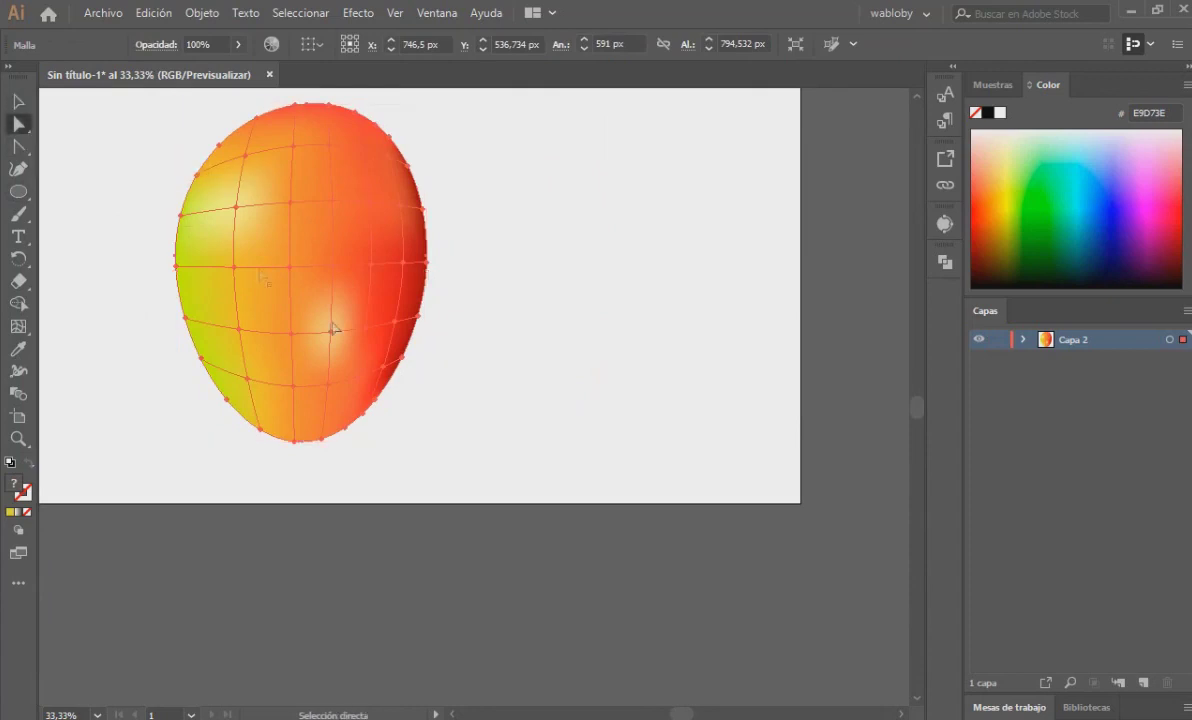
left_click(330, 331)
key("i")
left_click(18, 123)
left_click_drag(245, 158, 238, 155)
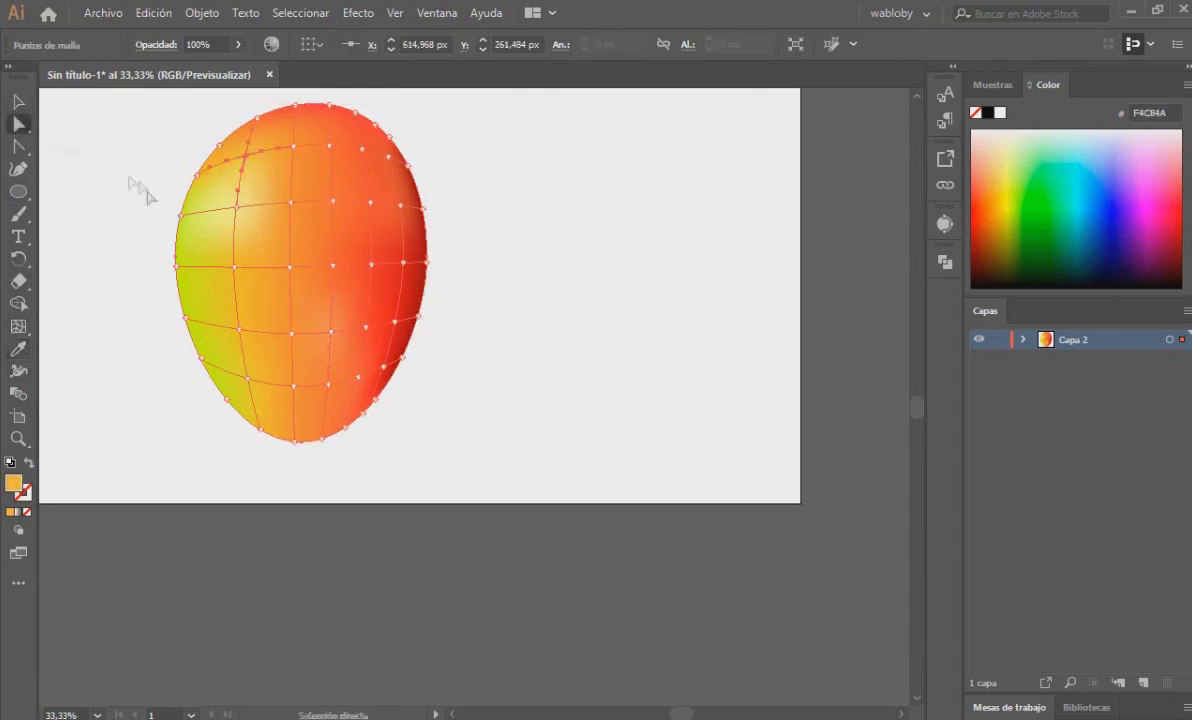
- Eyedrop a yellow tone onto a left-edge mesh point
key("v")
left_click(76, 127)
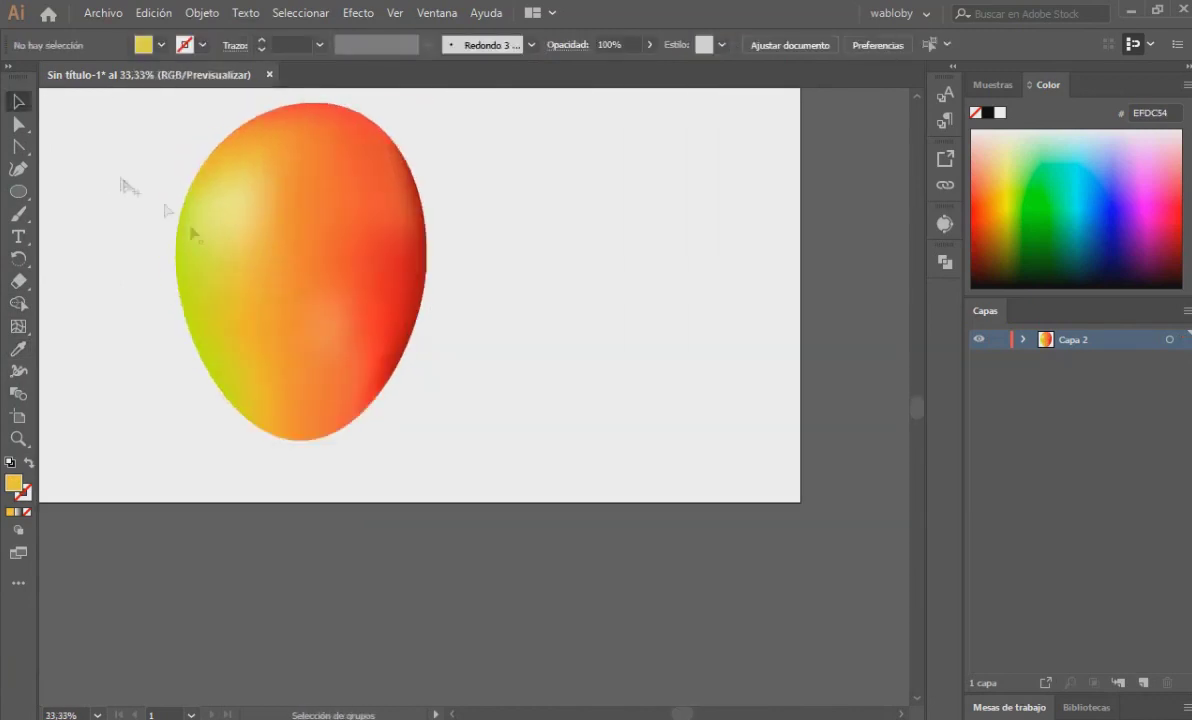
left_click(18, 123)
left_click(176, 265)
key("i")
- Sample yellow onto a lower-left mesh point, then reselect the whole mango mesh
key("v")
scroll(128, 287, "down", 2)
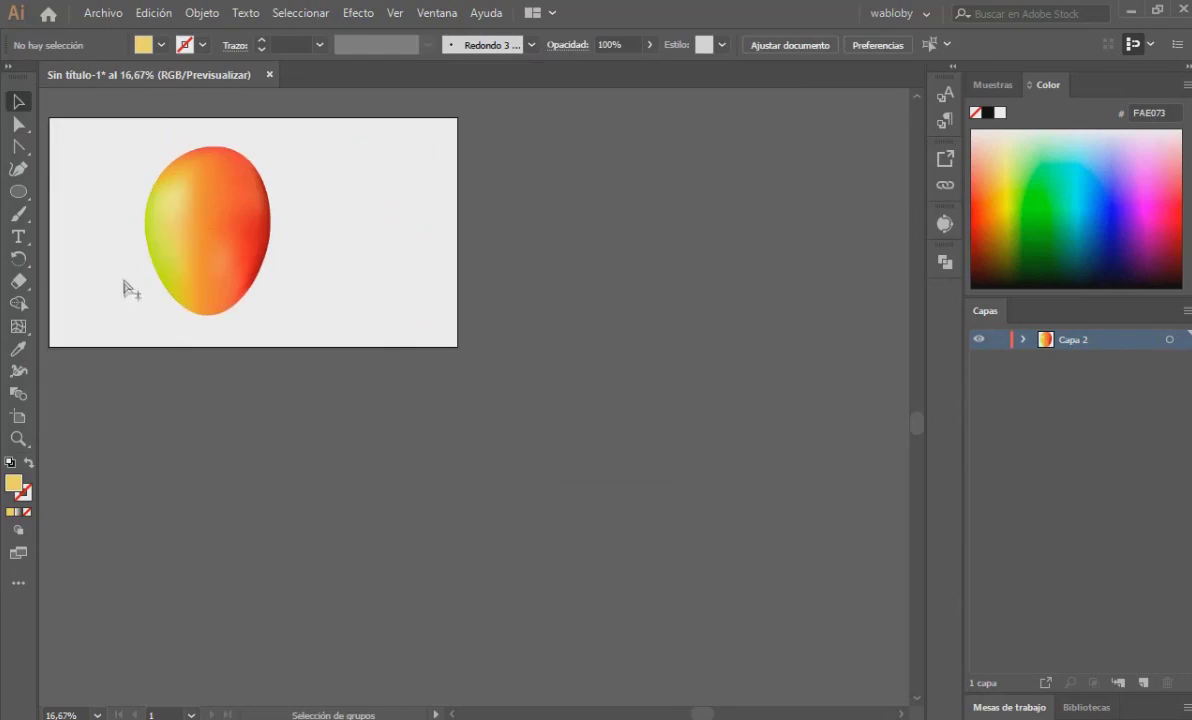
scroll(106, 287, "up", 2)
key("a")
left_click(272, 285)
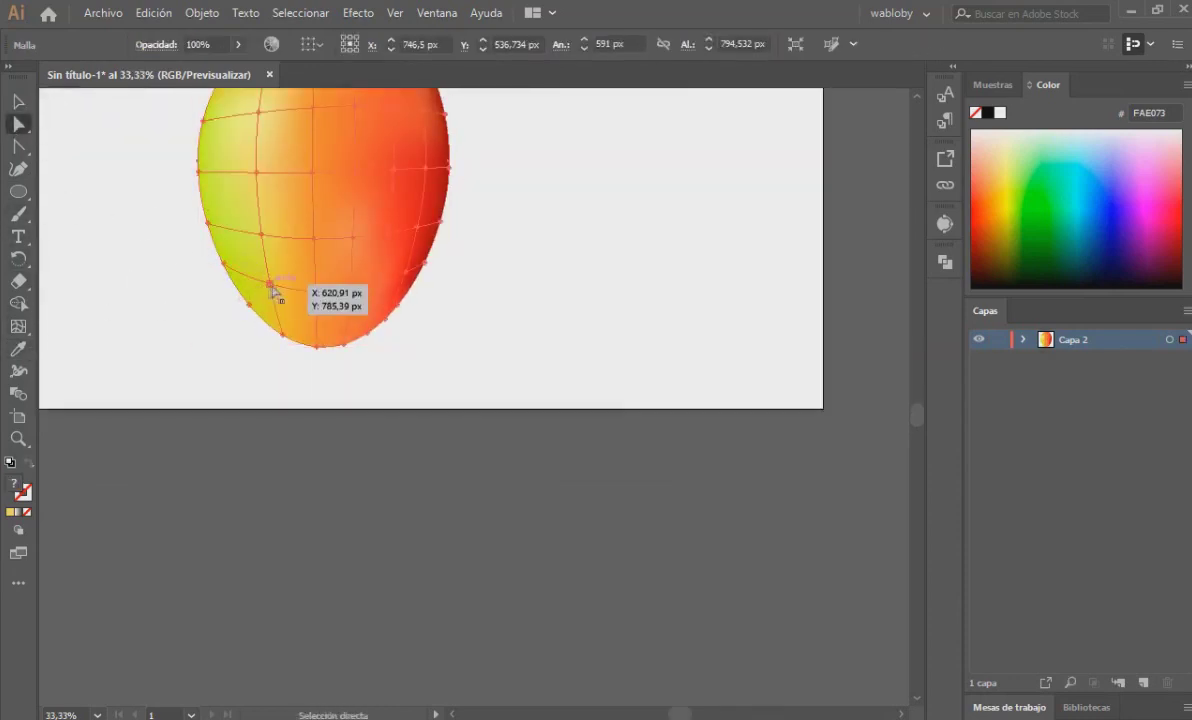
key("i")
key("v")
scroll(325, 452, "up", 2)
scroll(351, 505, "up", 3)
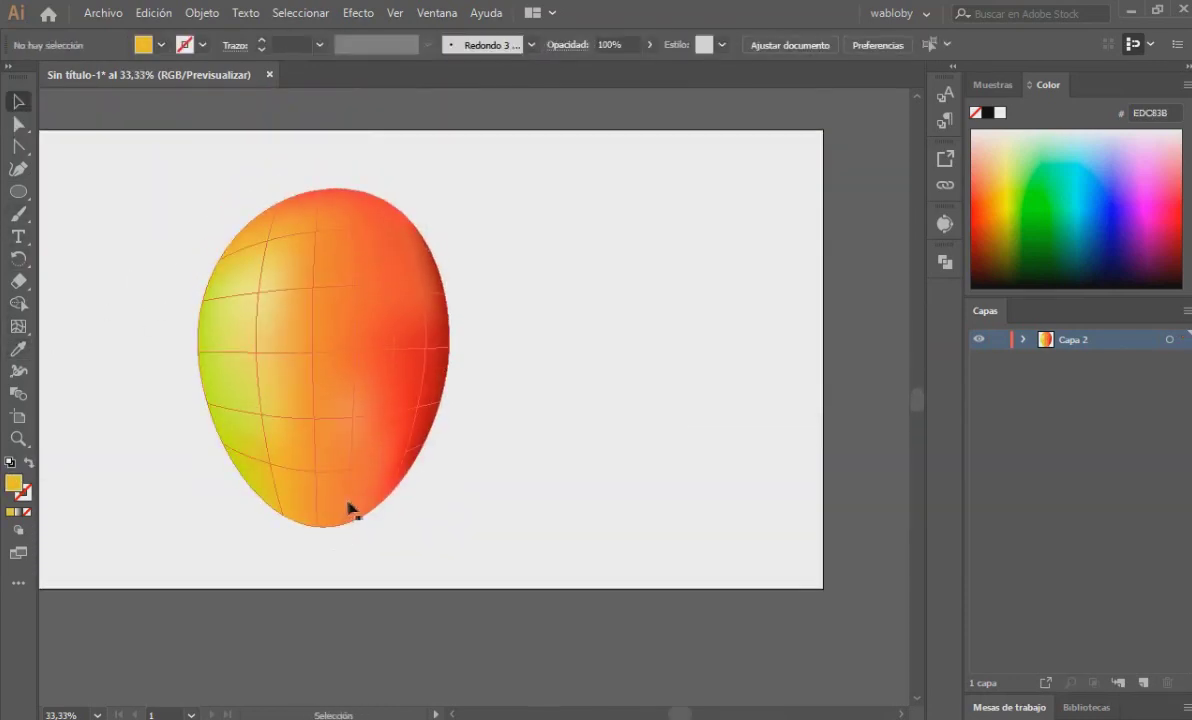
left_click(351, 505)
- Add a mesh line across the mango's lower middle with the Mesh tool
key("u")
left_click(356, 377)
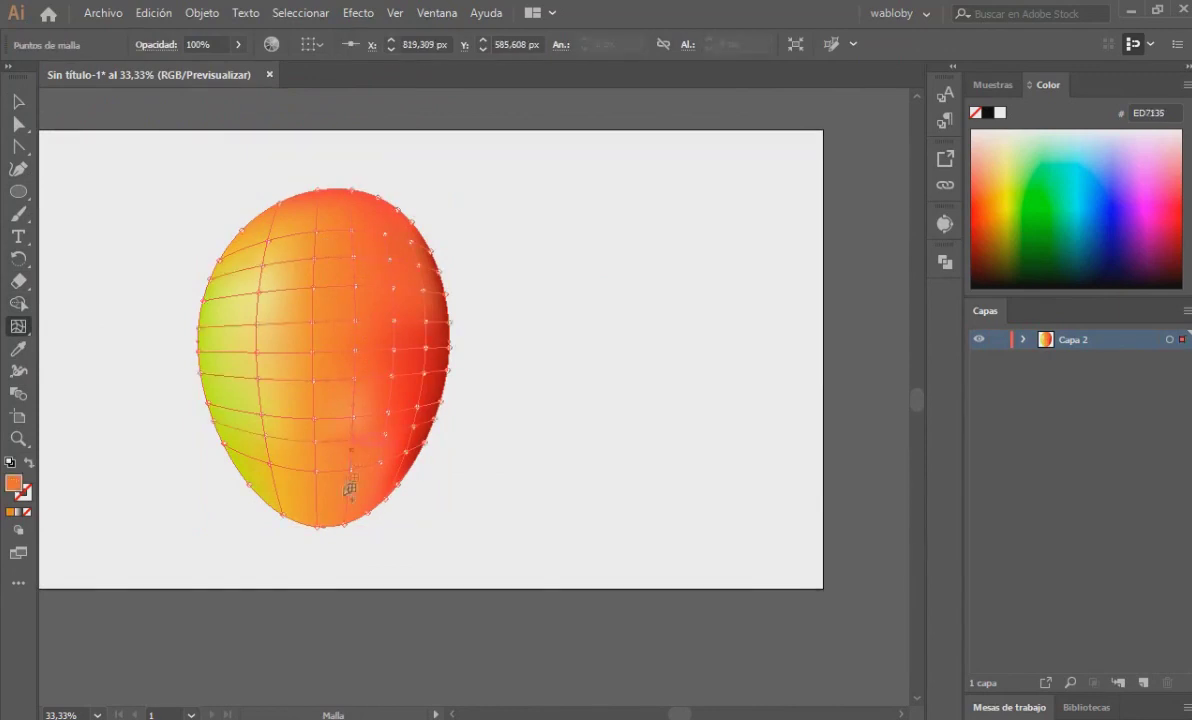
left_click(29, 101)
key("ctrl+plus")
- Tint a lower mesh point with a sampled red-orange
key("a")
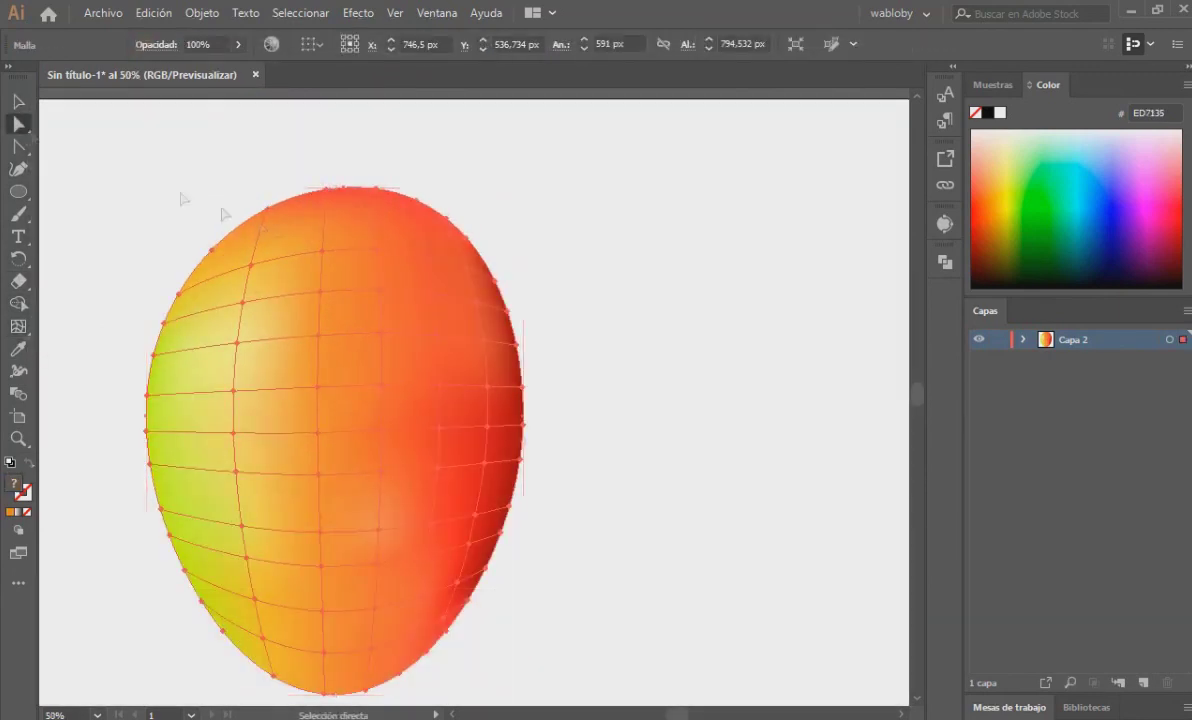
left_click(380, 263)
left_click(18, 123)
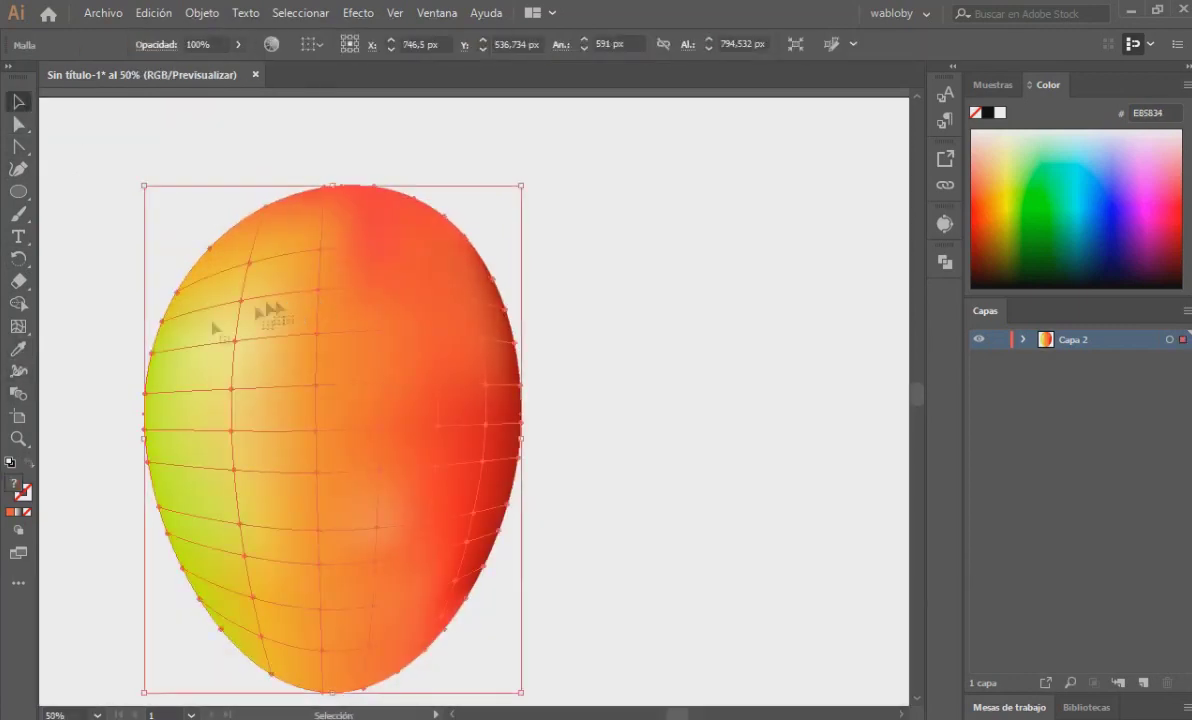
left_click(318, 537)
left_click(18, 349)
left_click(426, 395)
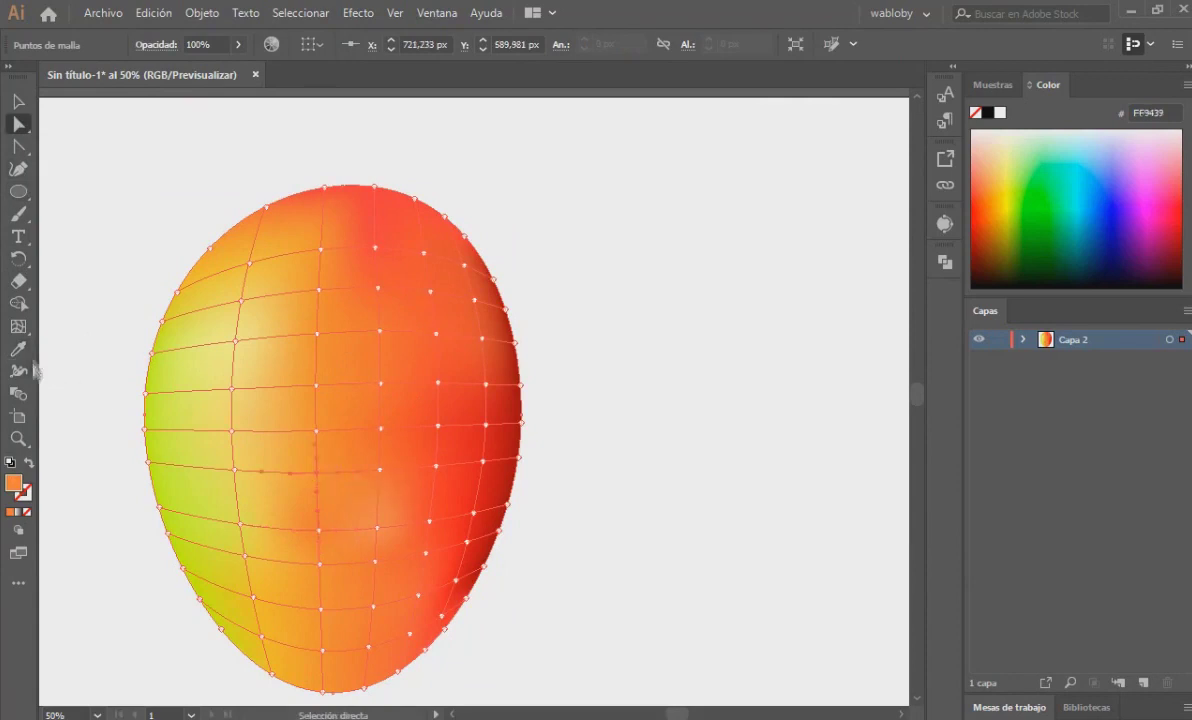
key("v")
key("ctrl+shift+a")
key("ctrl+minus")
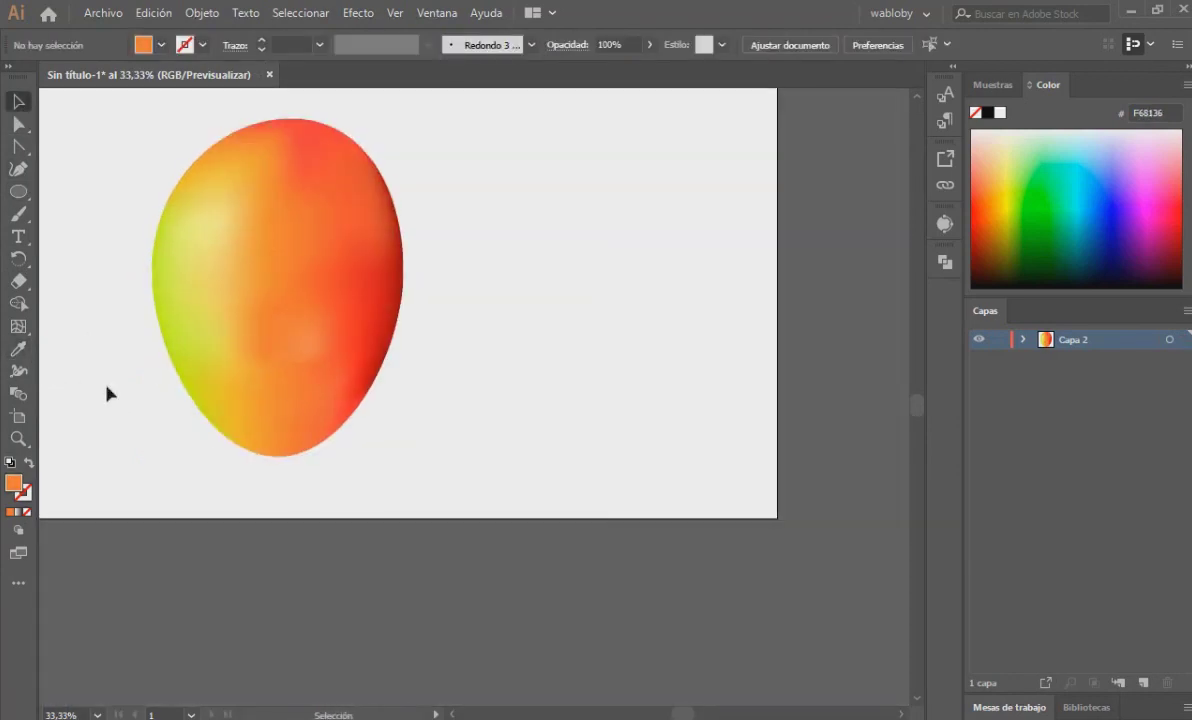
- Add a mesh line on the mango's left side and a white highlight point upper left
key("ctrl+a")
key("a")
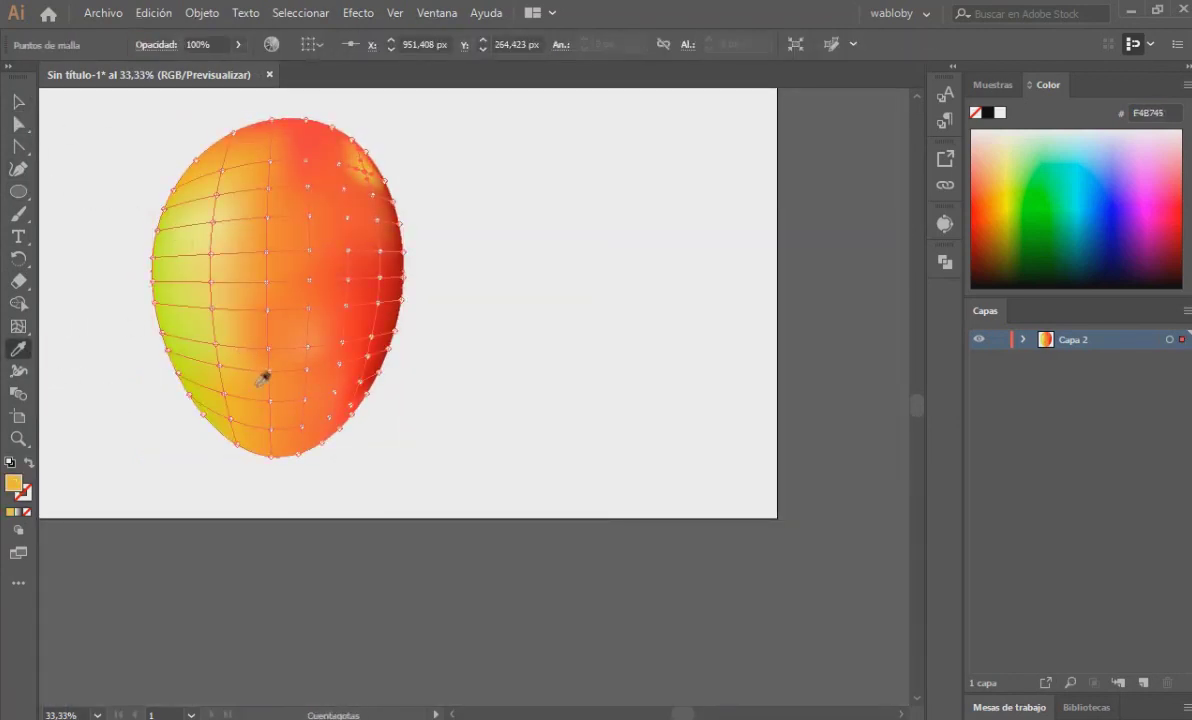
key("ctrl+minus")
key("ctrl+plus")
key("ctrl+plus")
key("u")
left_click(244, 413)
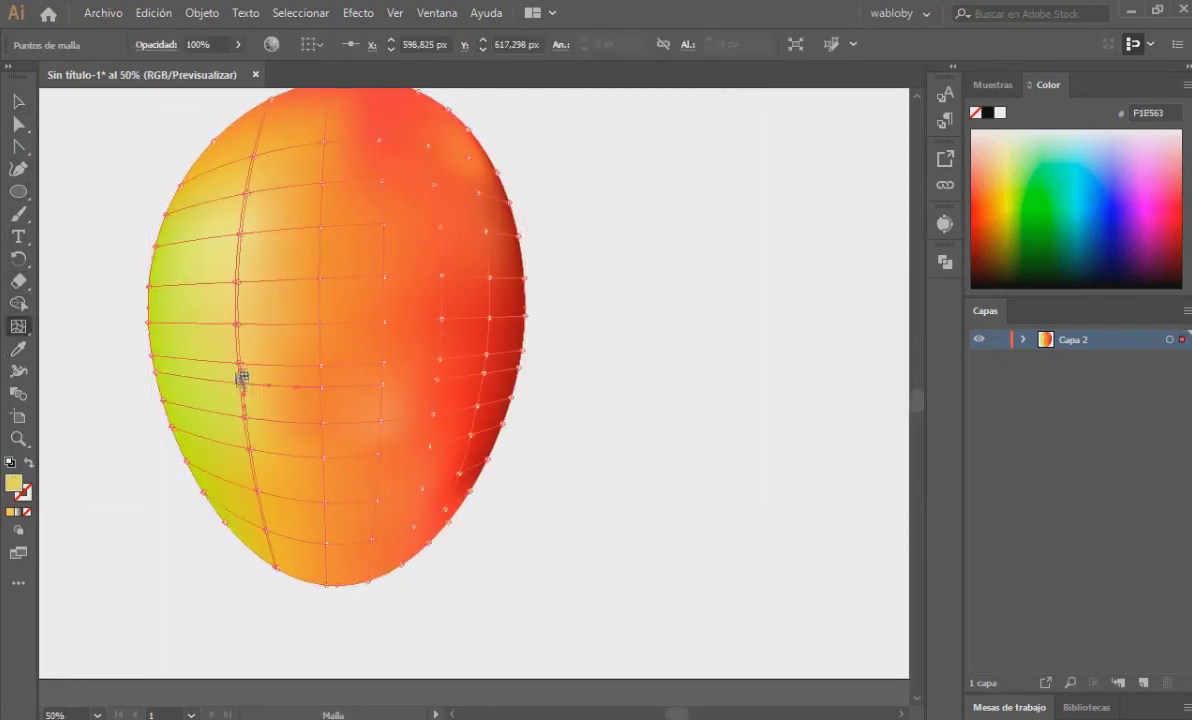
key("ctrl+plus")
key("ctrl+plus")
left_click(296, 300)
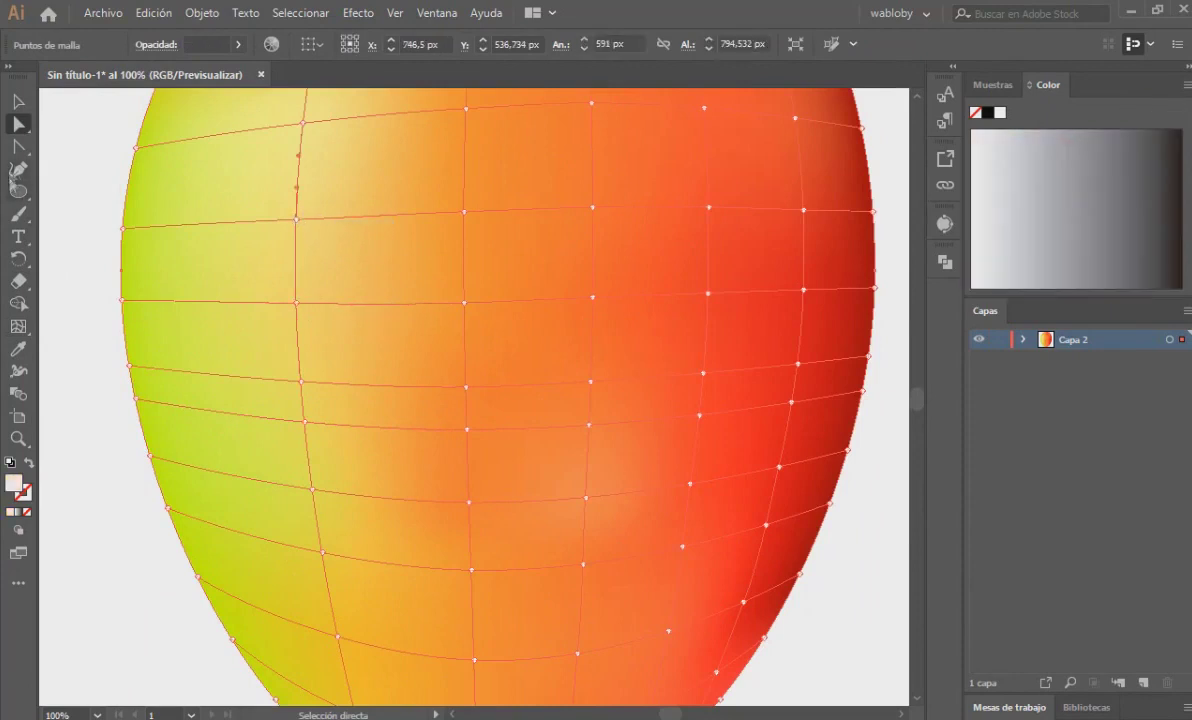
left_click(221, 224)
- Soften the upper-left highlight by sampling yellow-green onto a neighbouring point
key("v")
left_click(72, 207)
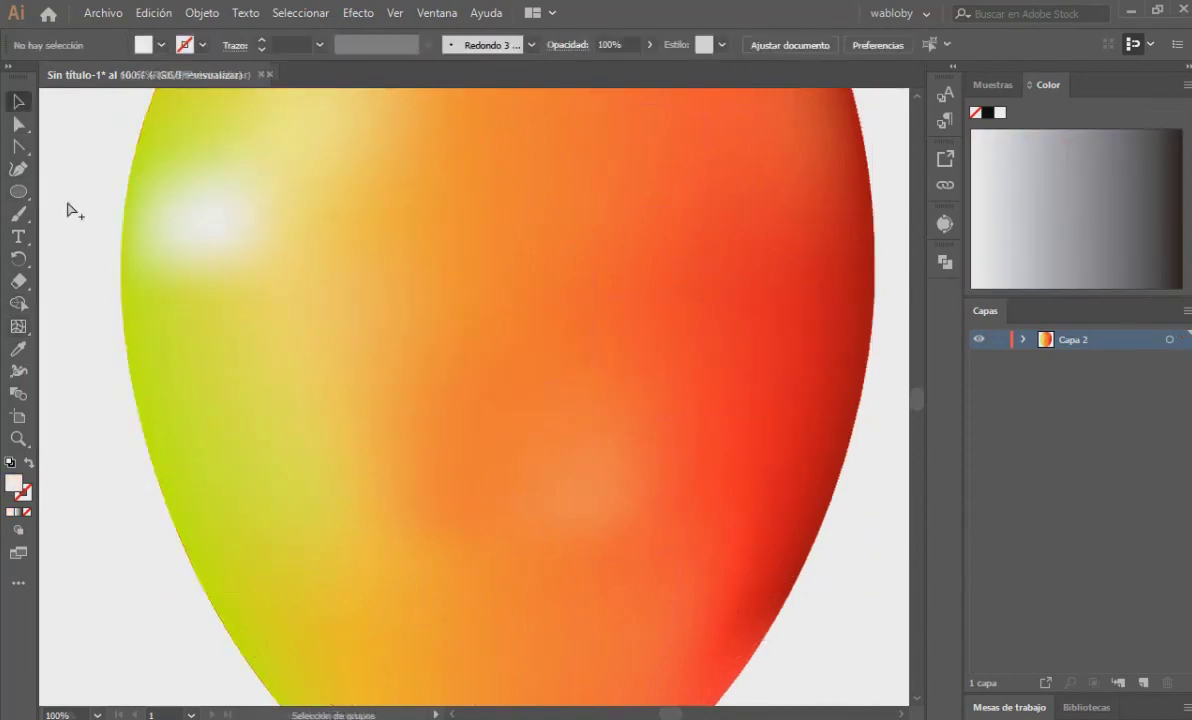
key("ctrl+minus")
key("ctrl+minus")
left_click(70, 197)
key("ctrl+plus")
key("a")
left_click(222, 229)
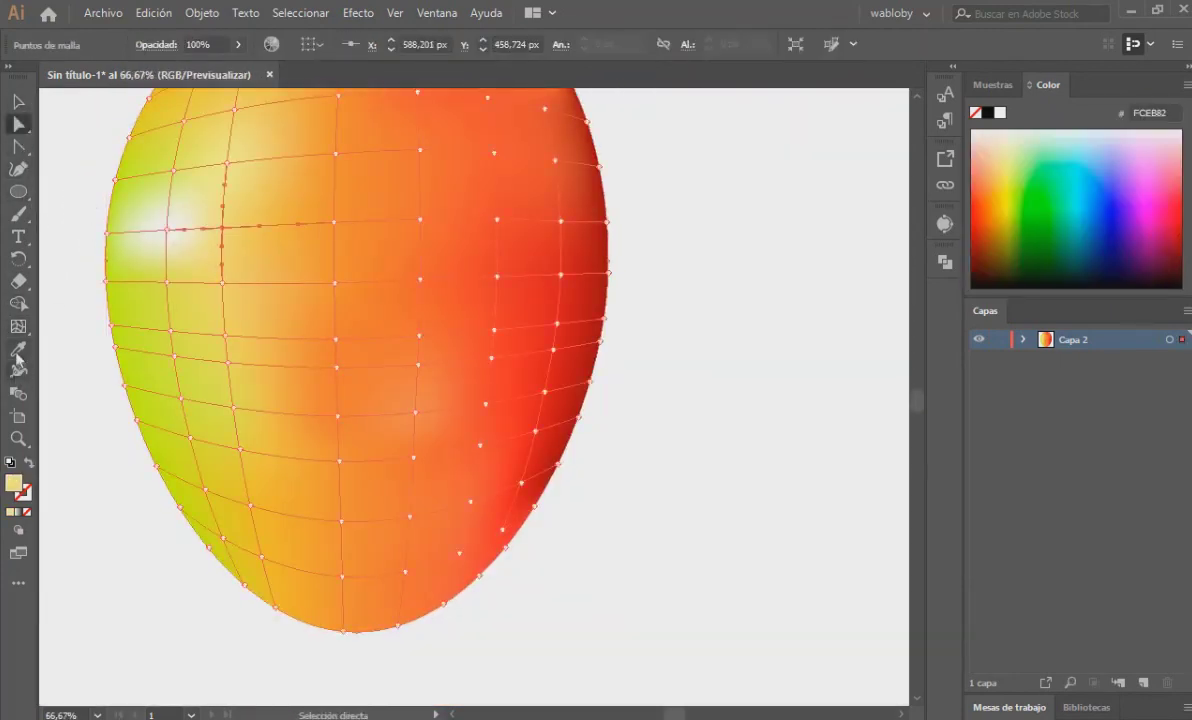
key("i")
left_click(19, 124)
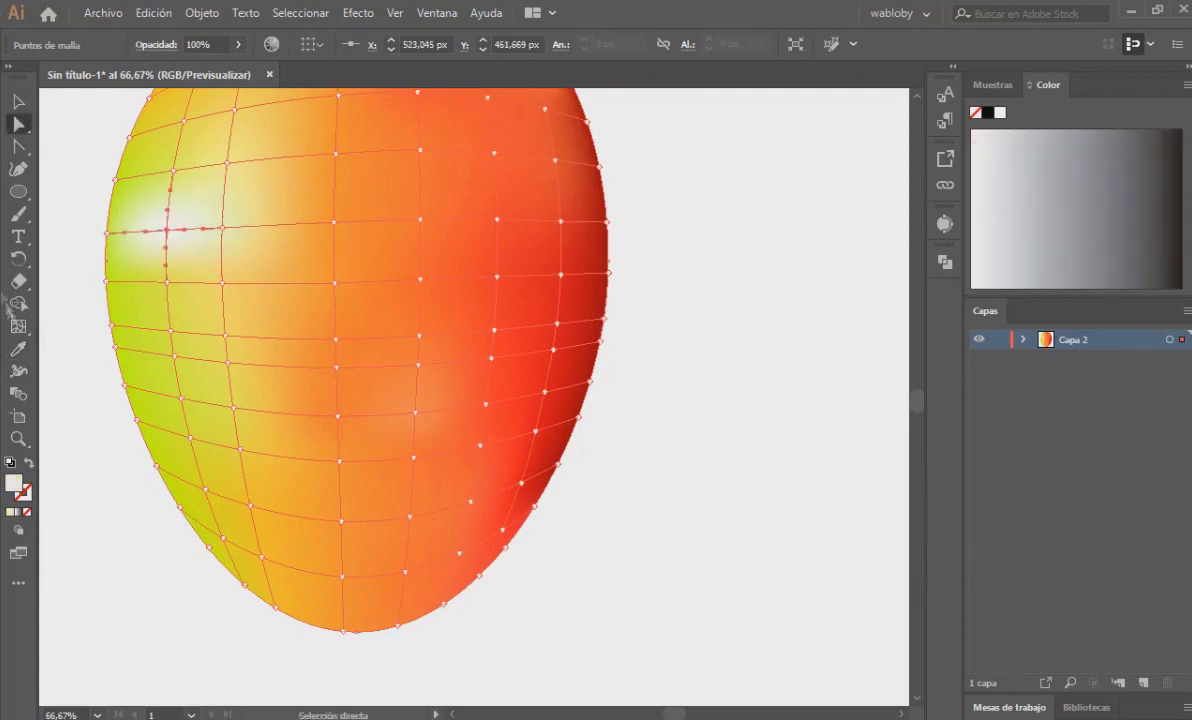
left_click(121, 265)
- Tint the left-edge mesh points olive green 9AAF20 in the Color Picker
key("v")
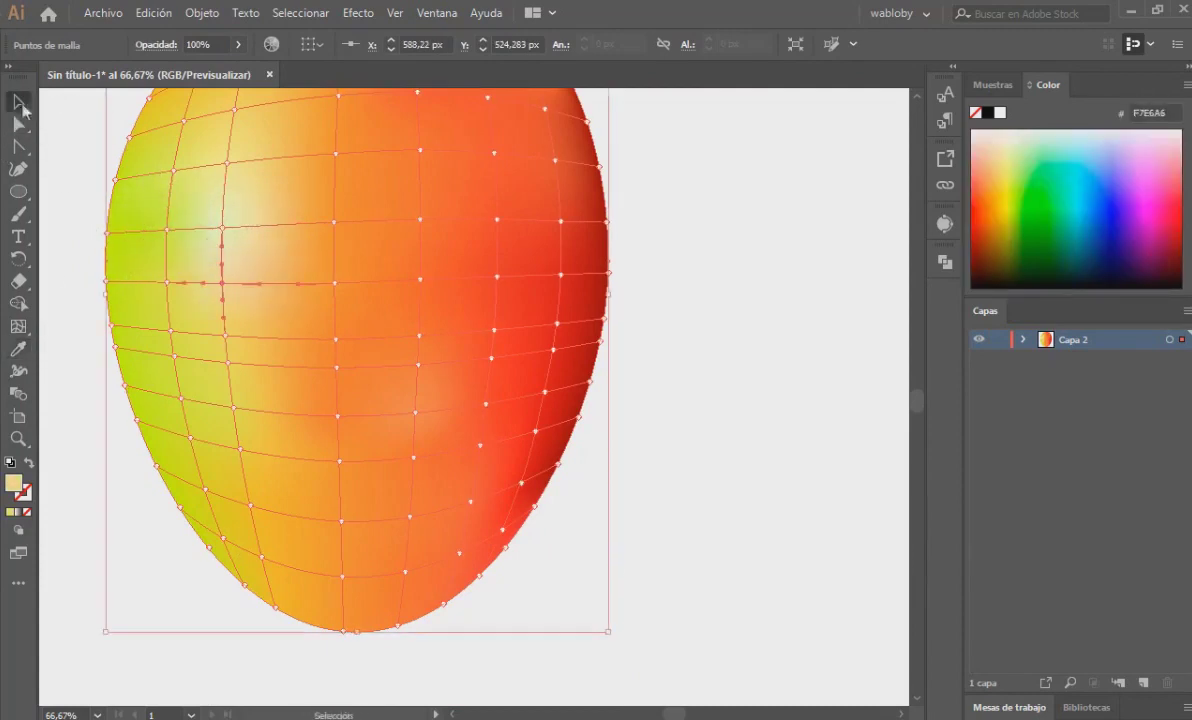
left_click(665, 420)
key("ctrl+minus")
key("ctrl+minus")
key("ctrl+plus")
left_click(703, 427)
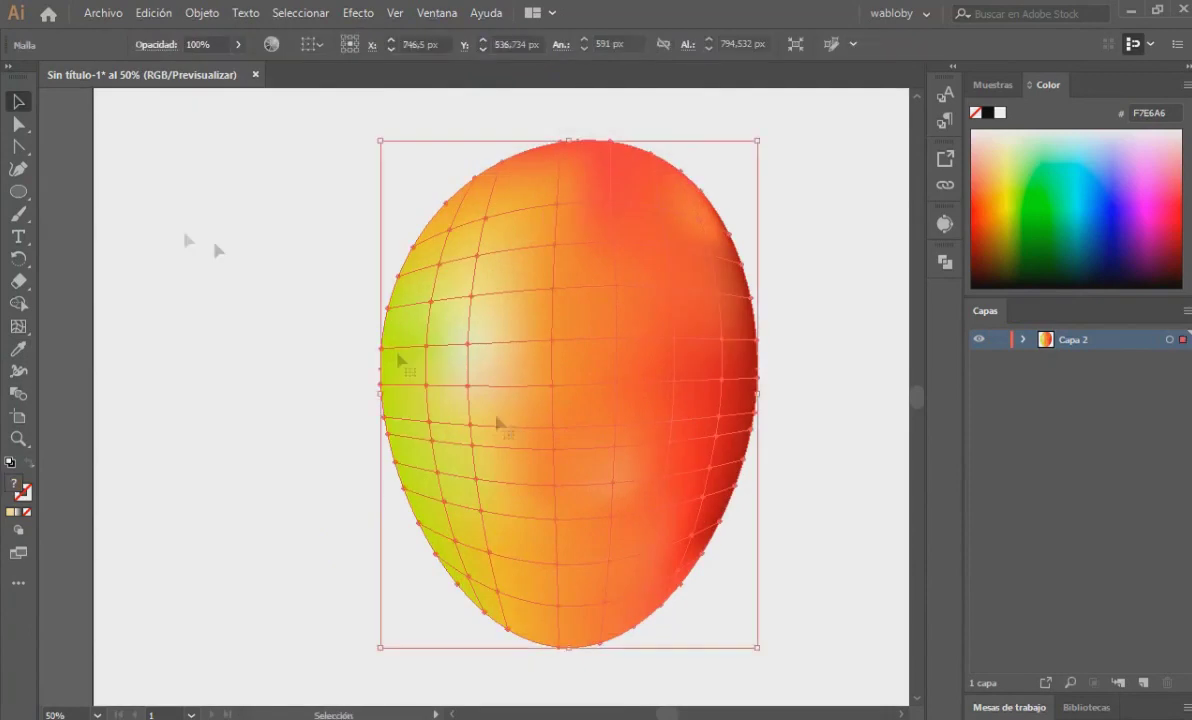
key("u")
left_click(405, 370)
key("ctrl+plus")
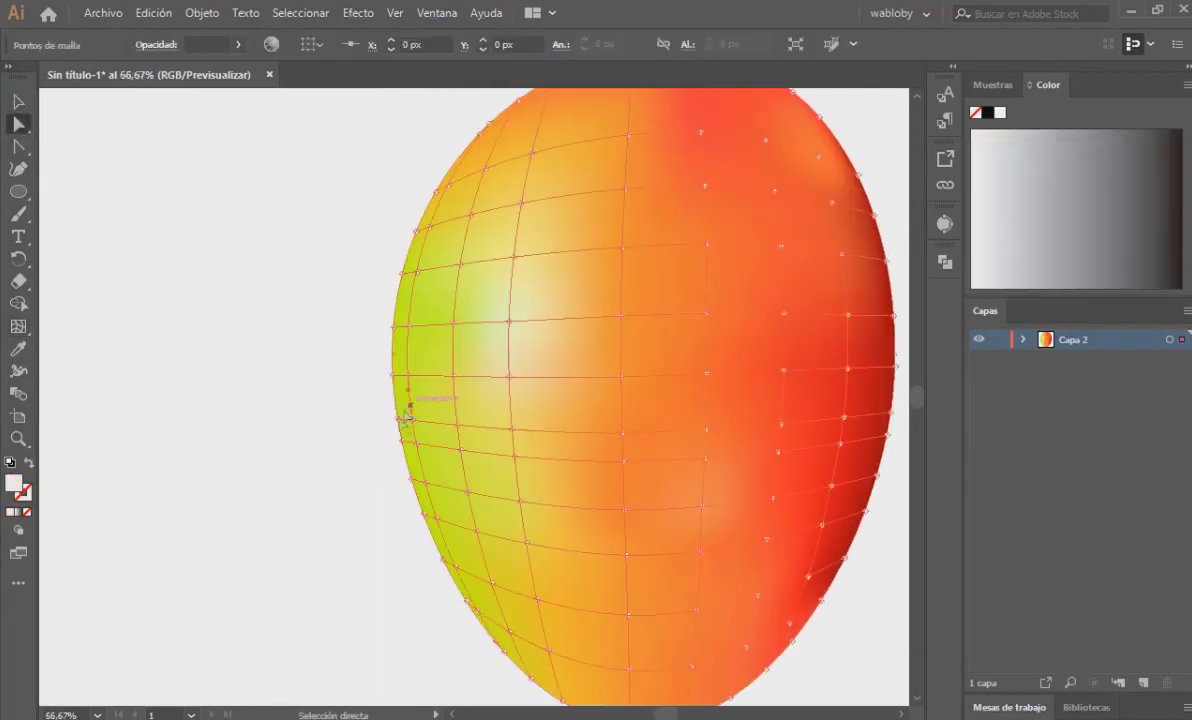
left_click(418, 485, "shift")
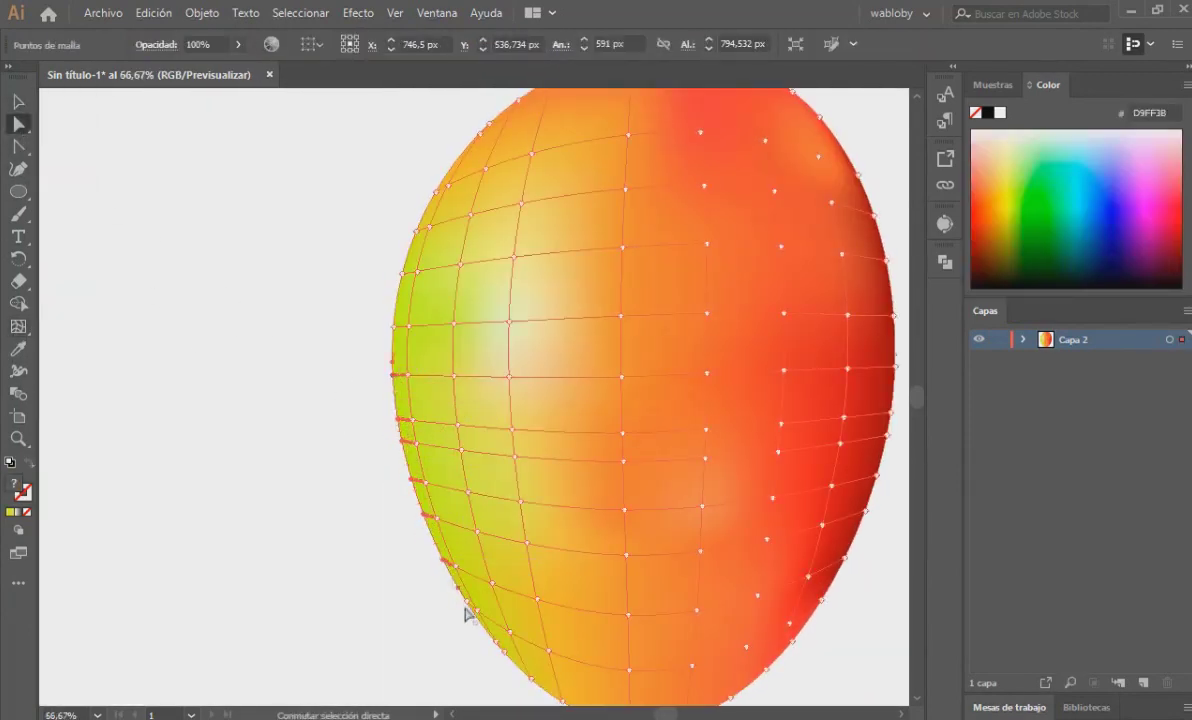
double_click(12, 512)
left_click(812, 255)
key("v")
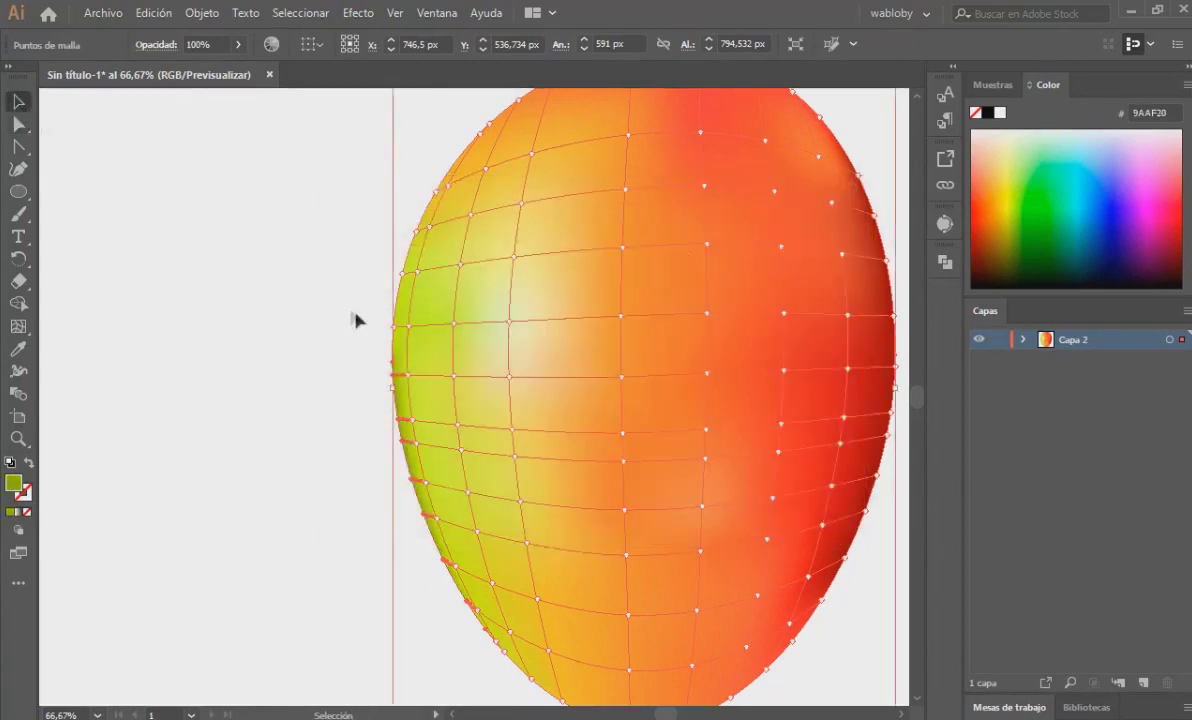
left_click(354, 319)
- Select additional mesh points along the mango's left edge
left_click(416, 372)
key("ctrl+plus")
key("a")
left_click(413, 388)
left_click(398, 289, "shift")
scroll(413, 143, "up", 5)
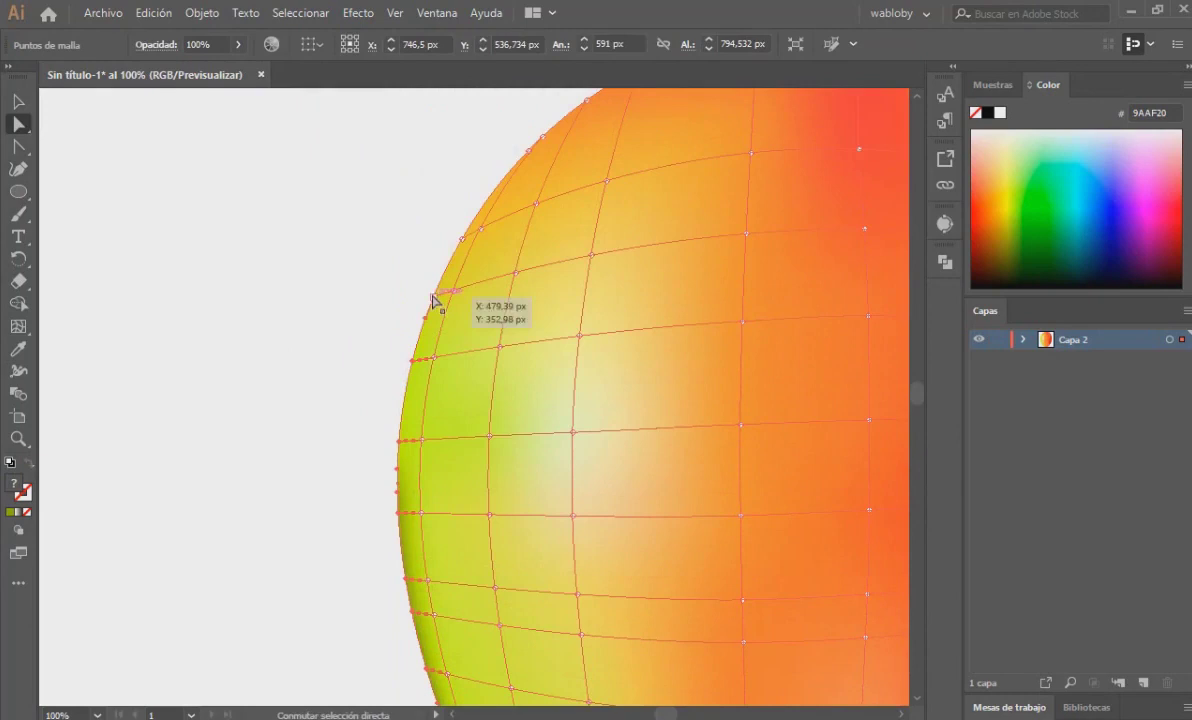
- Fill the selected left-edge mesh points with a lighter yellow-green
double_click(14, 487)
left_click(524, 295)
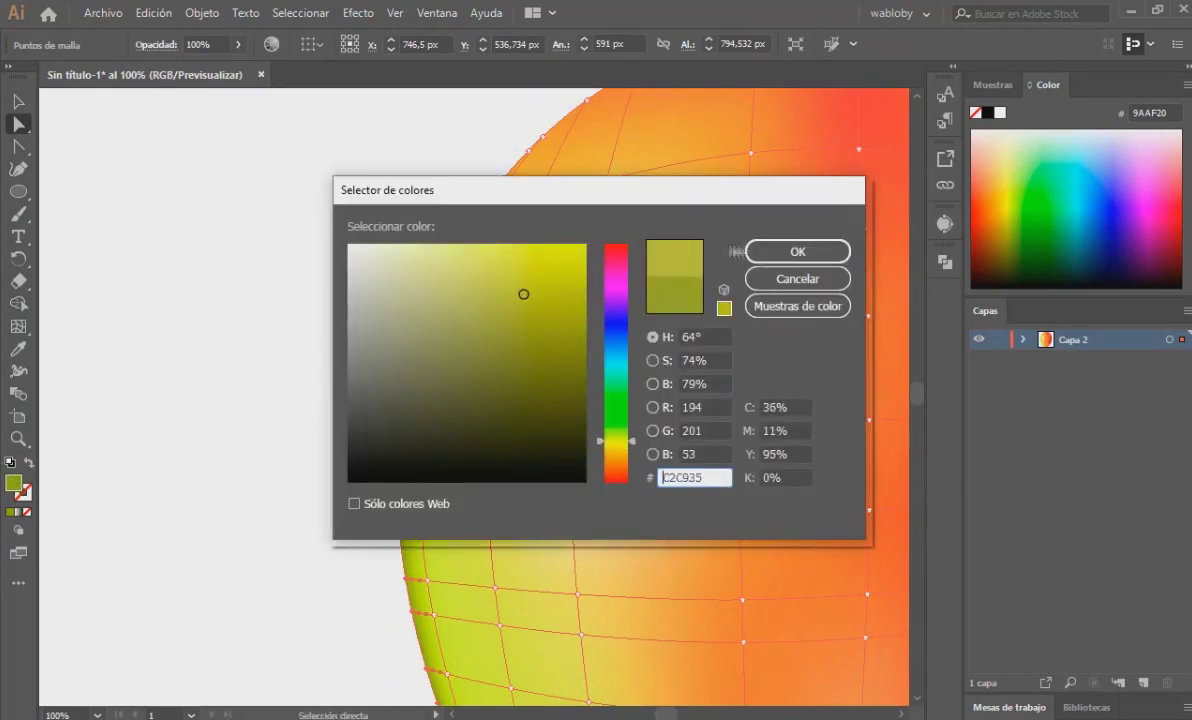
key("Return")
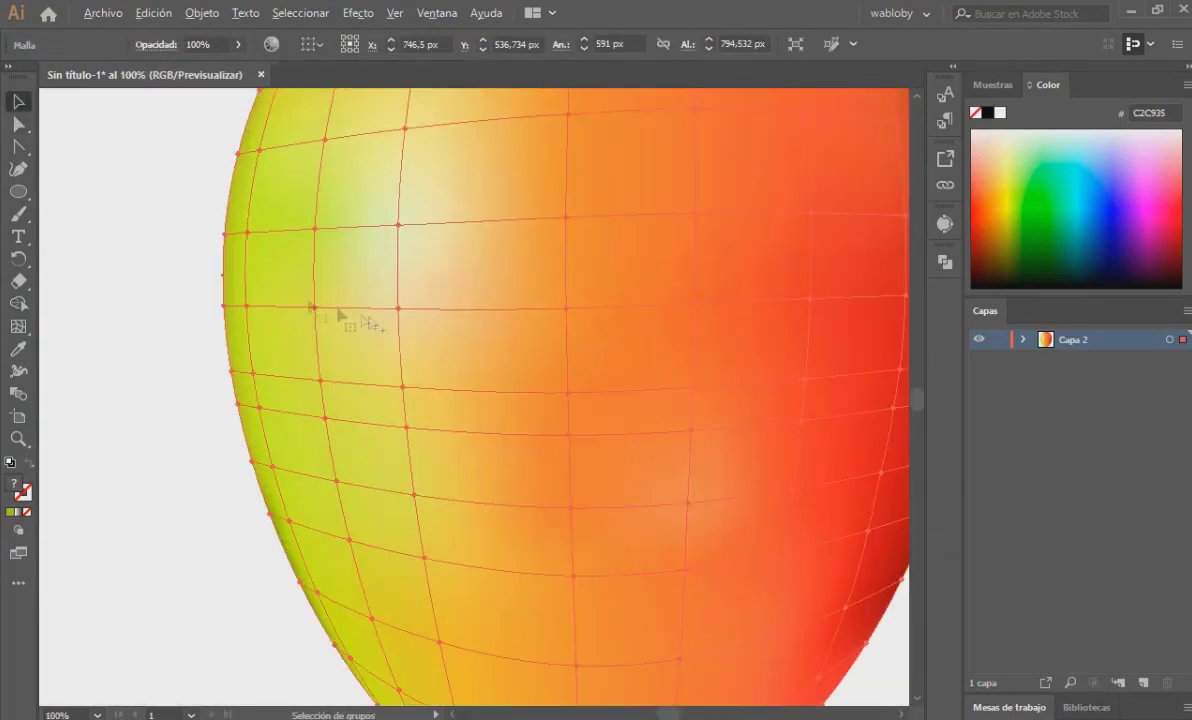
- Sample green and olive tones onto further left and lower-left edge points
left_click_drag(247, 307, 259, 151)
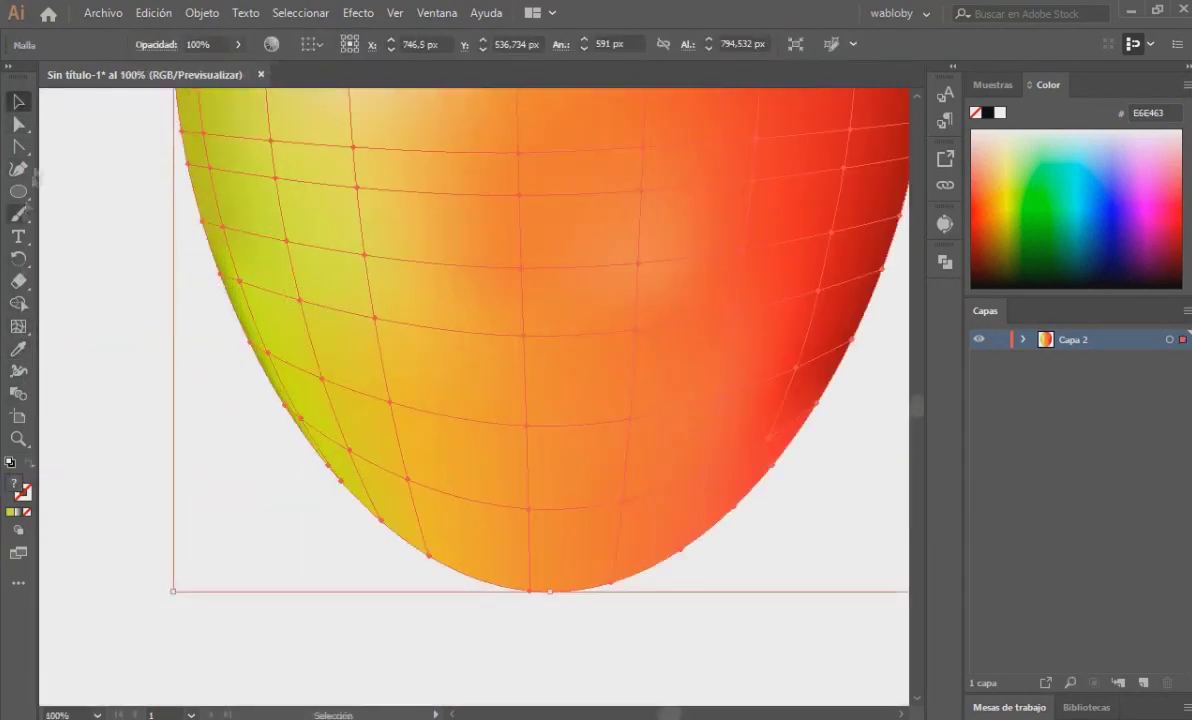
key("a")
left_click(275, 290)
key("i")
left_click(205, 285)
left_click(305, 420)
key("i")
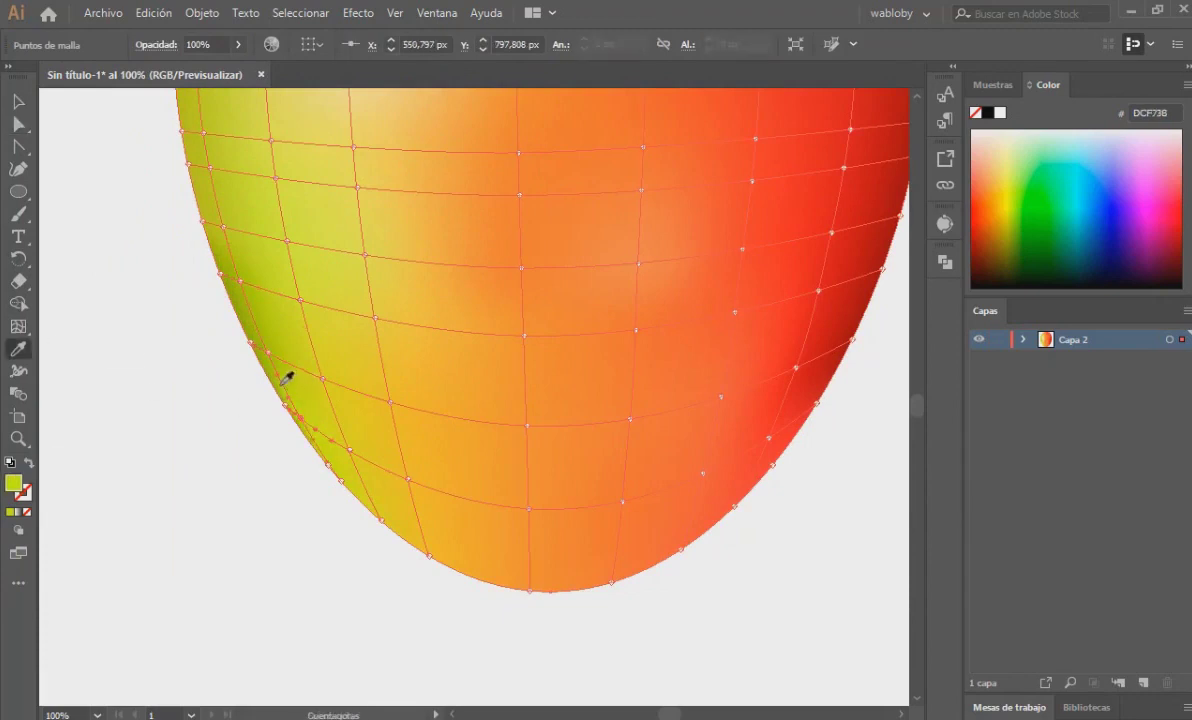
left_click(20, 123)
left_click(226, 274)
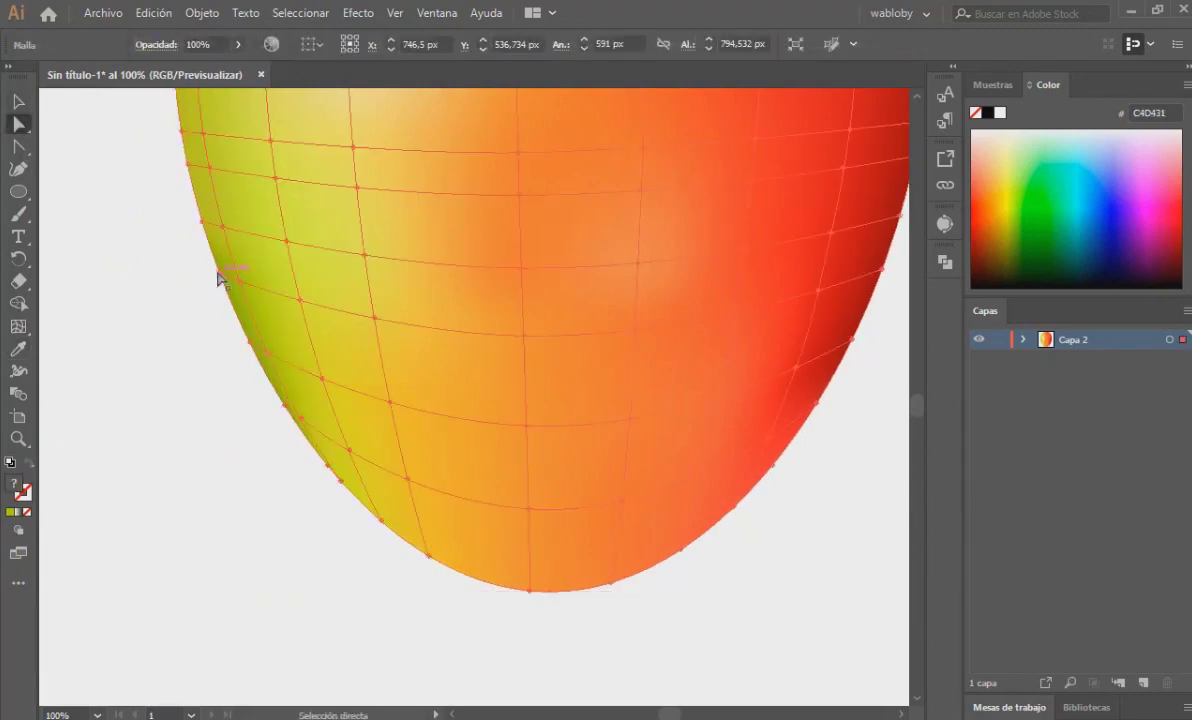
- Deepen the lower-right mesh area to a dark red
key("ctrl+minus")
key("ctrl+minus")
key("ctrl+minus")
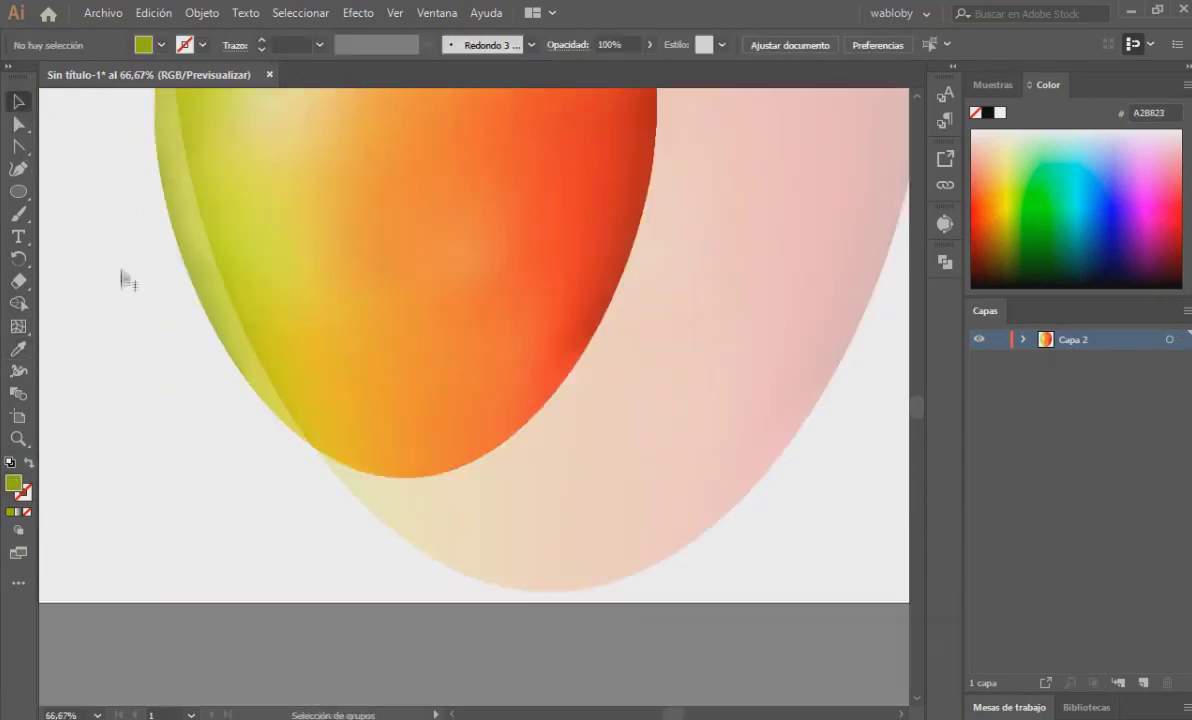
key("v")
left_click(125, 390)
scroll(188, 315, "up", 1)
scroll(330, 335, "down", 1)
scroll(310, 280, "up", 1)
scroll(365, 363, "up", 2)
left_click(365, 363)
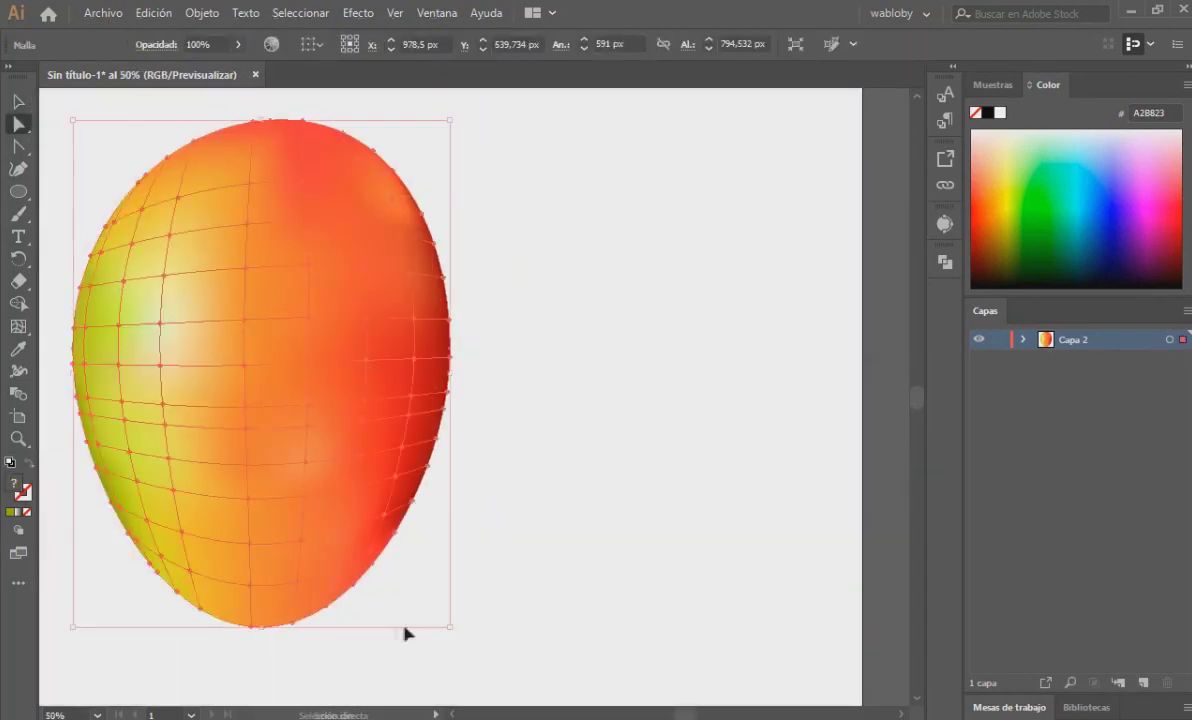
scroll(383, 610, "up", 1)
key("a")
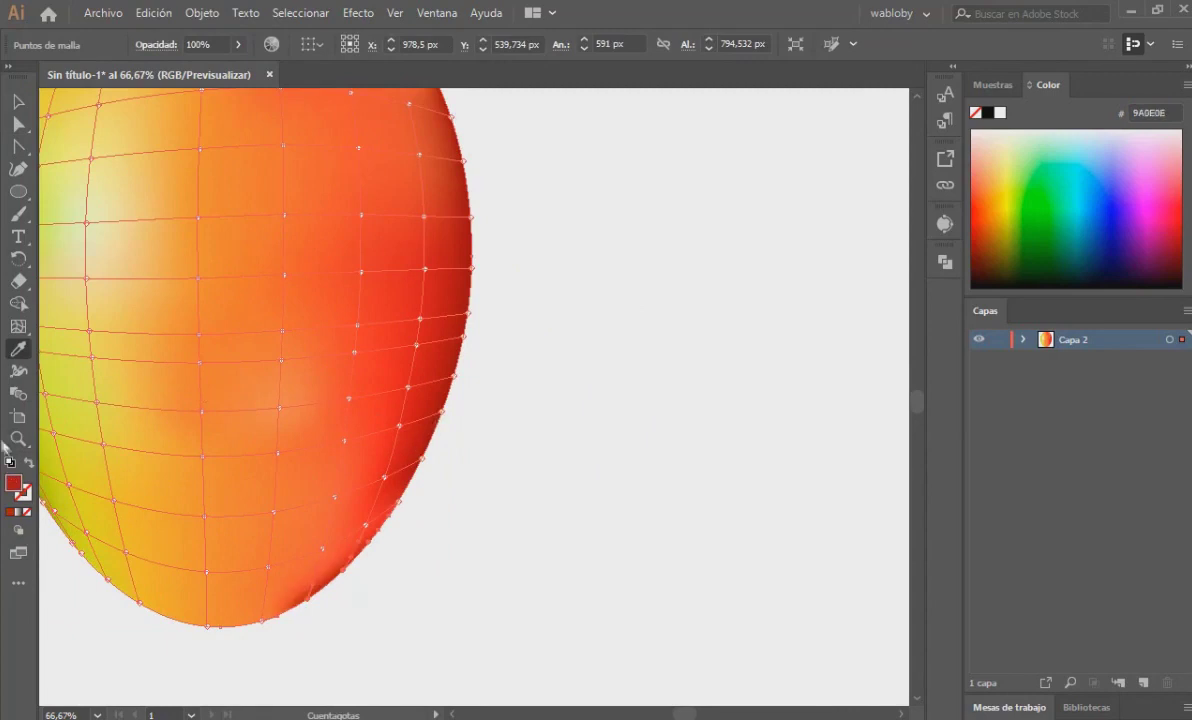
key("a")
left_click(561, 505)
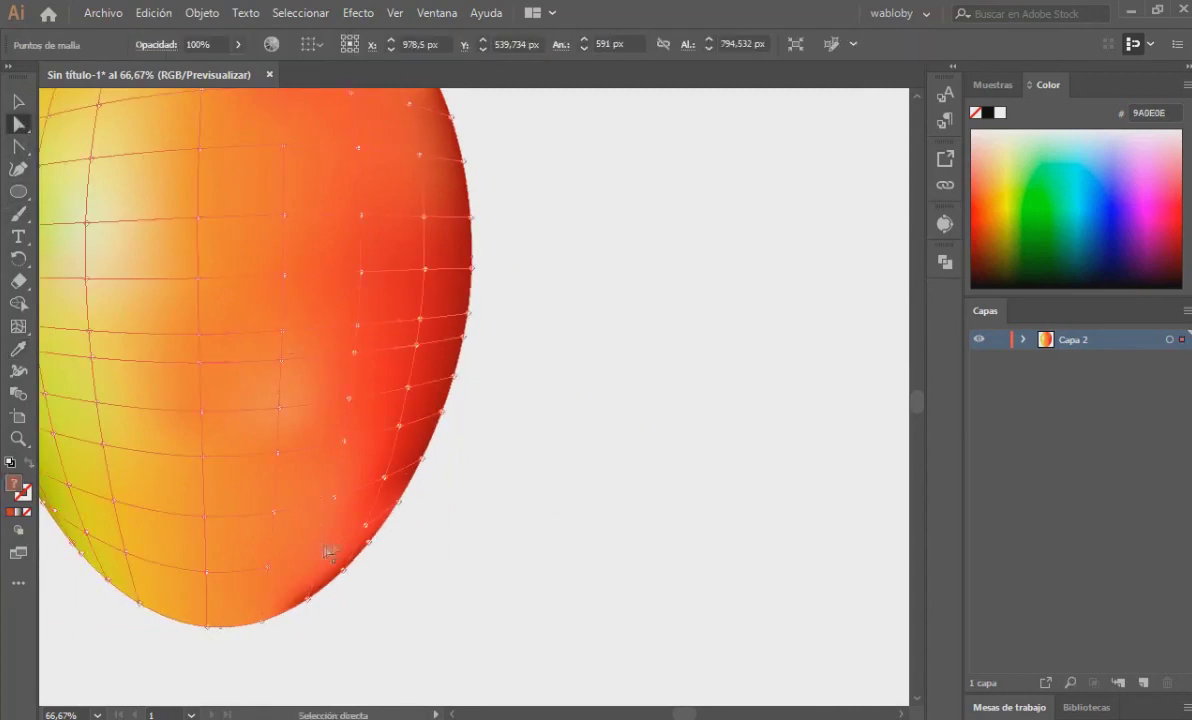
left_click(18, 348)
left_click(455, 378)
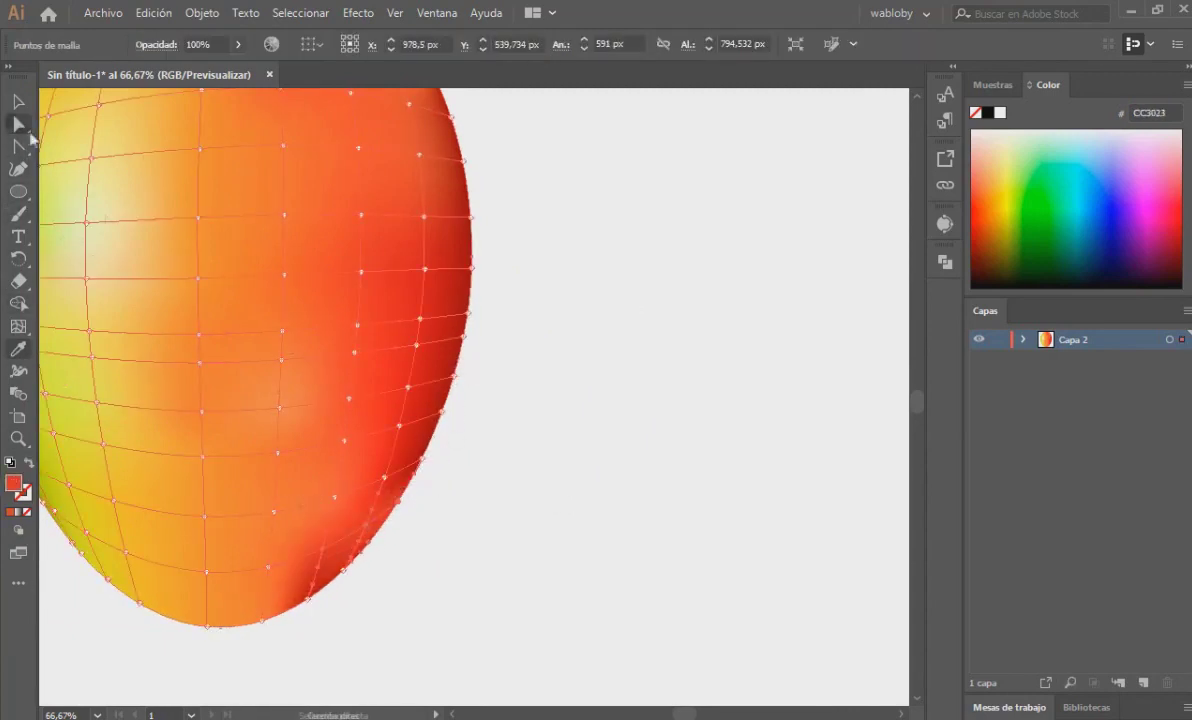
- Sample a deep red onto a mesh point on the right edge
left_click(426, 518)
left_click(18, 101)
left_click(72, 239)
key("a")
left_click(399, 426)
key("i")
left_click(397, 472)
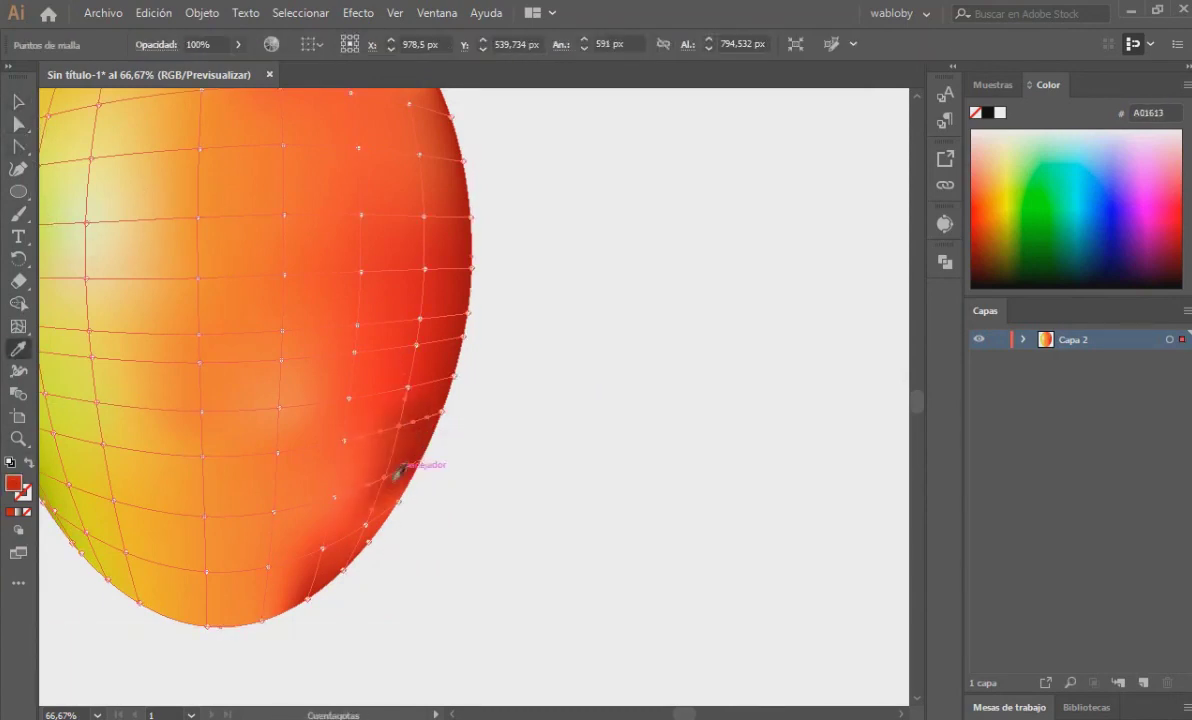
- Brighten the lower-right shading with a sampled orange
key("v")
key("ctrl+0")
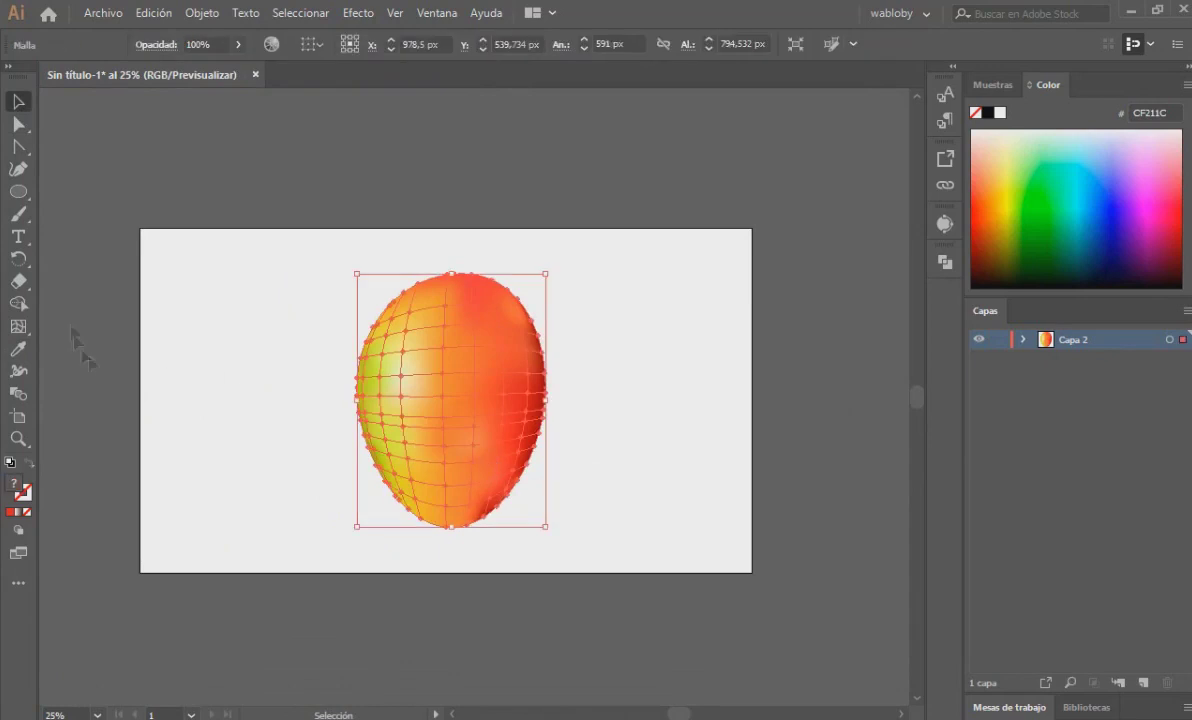
scroll(497, 468, "up", 1)
left_click(490, 478)
key("i")
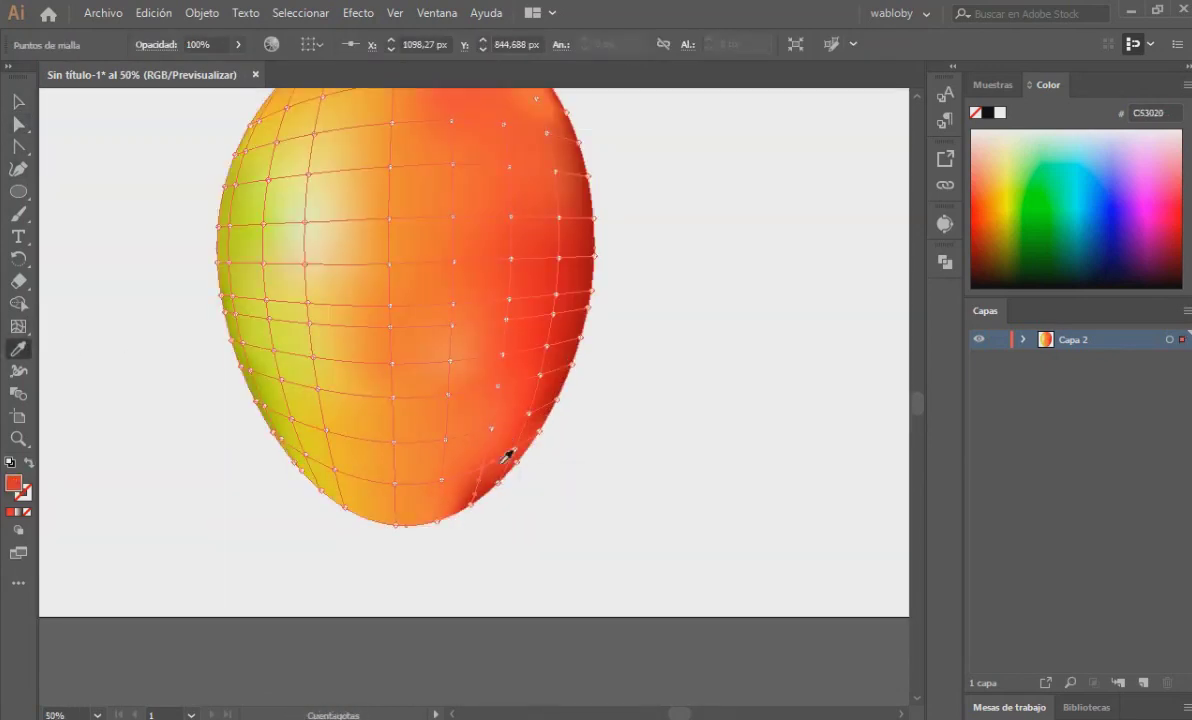
left_click(397, 457)
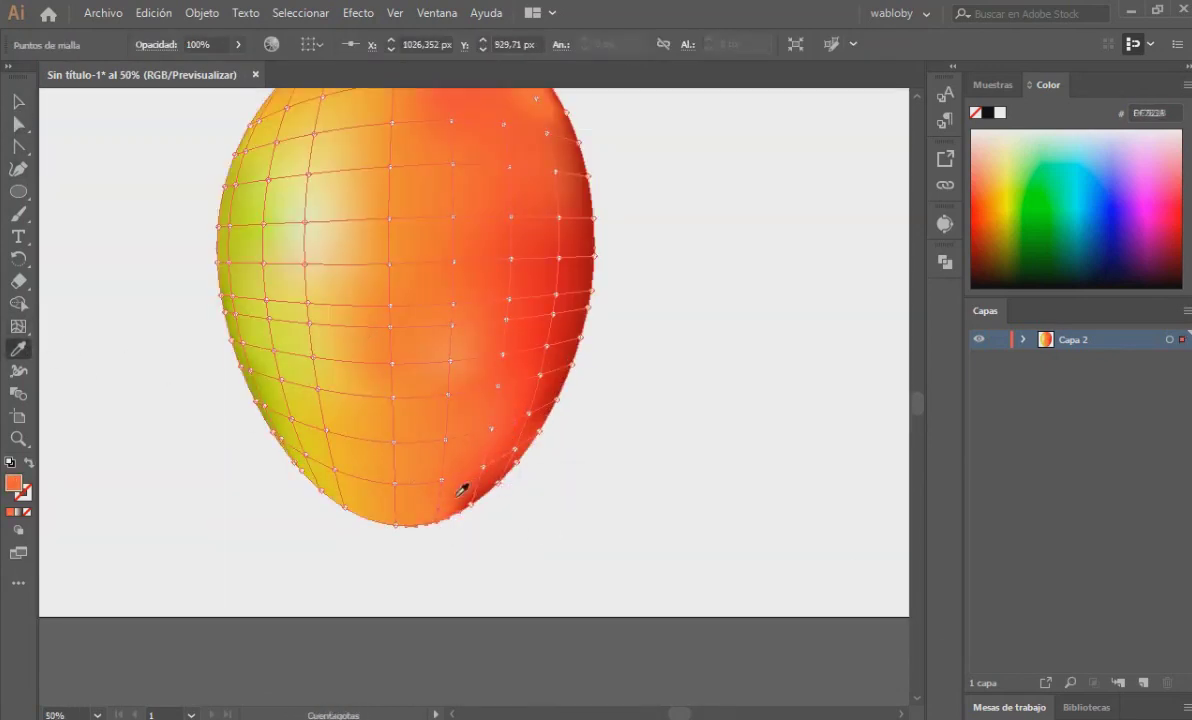
left_click(18, 101)
left_click(145, 310)
- Tint a centre-right mesh point dark red, then soften it with orange
key("ctrl+minus")
key("ctrl+plus")
left_click(320, 280)
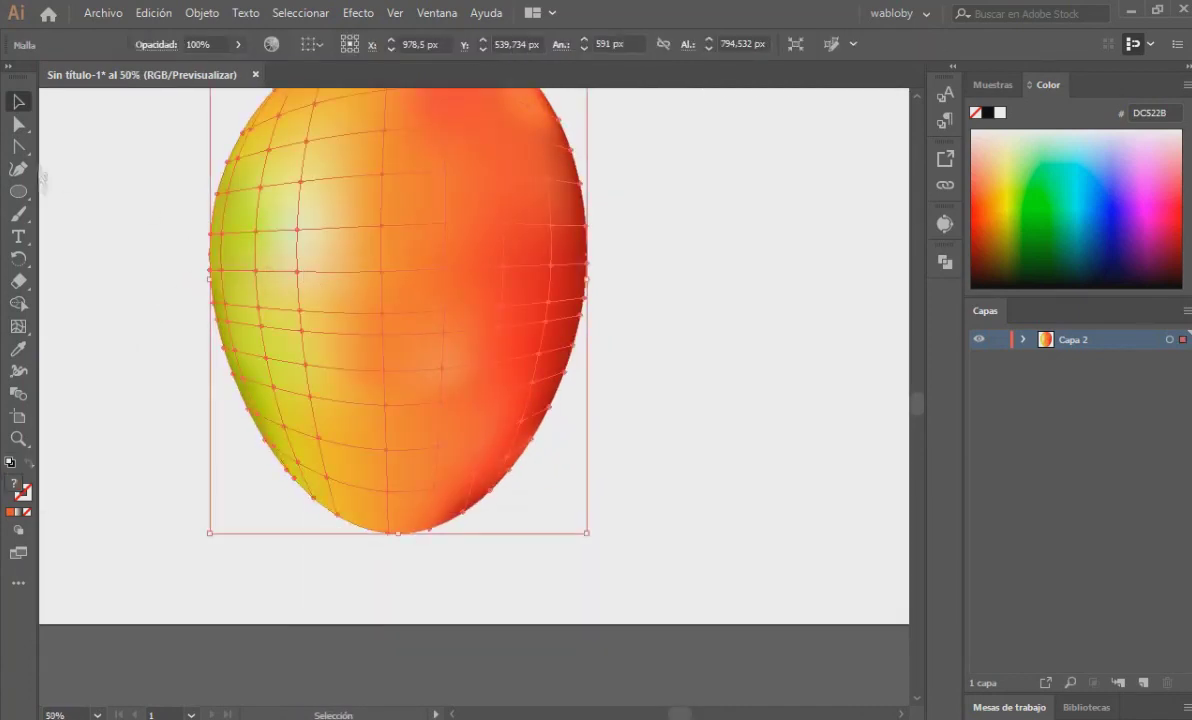
key("a")
left_click(502, 266)
left_click(521, 384)
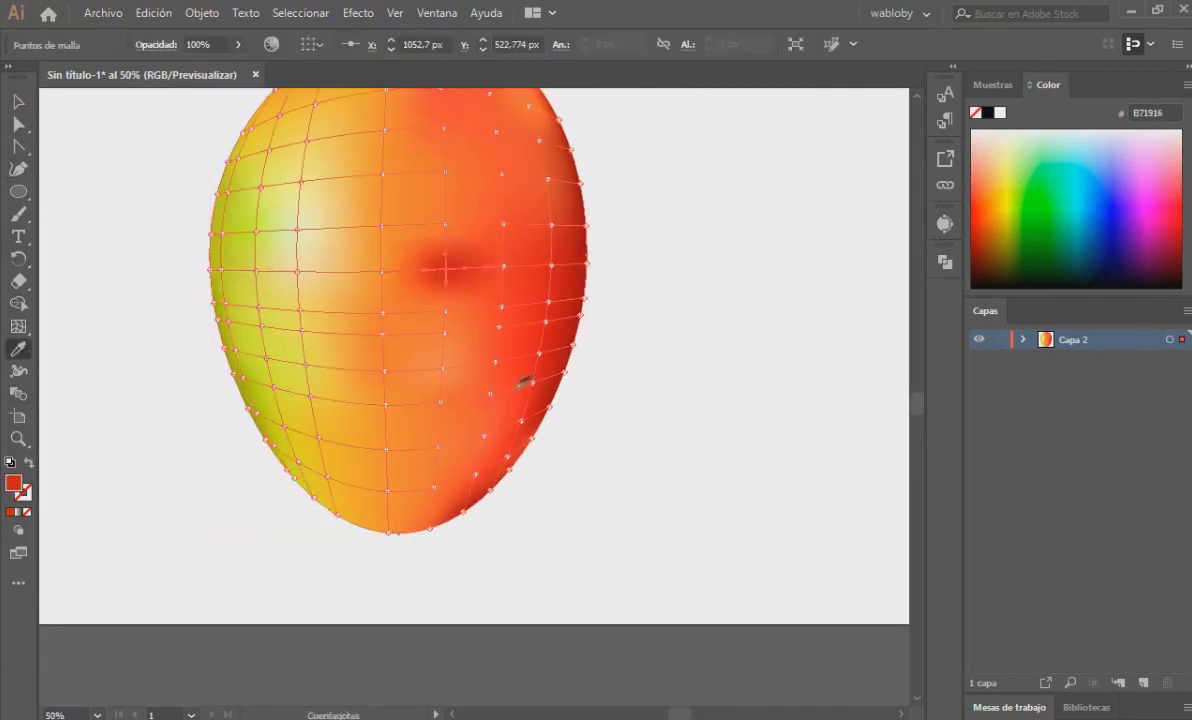
left_click(443, 302)
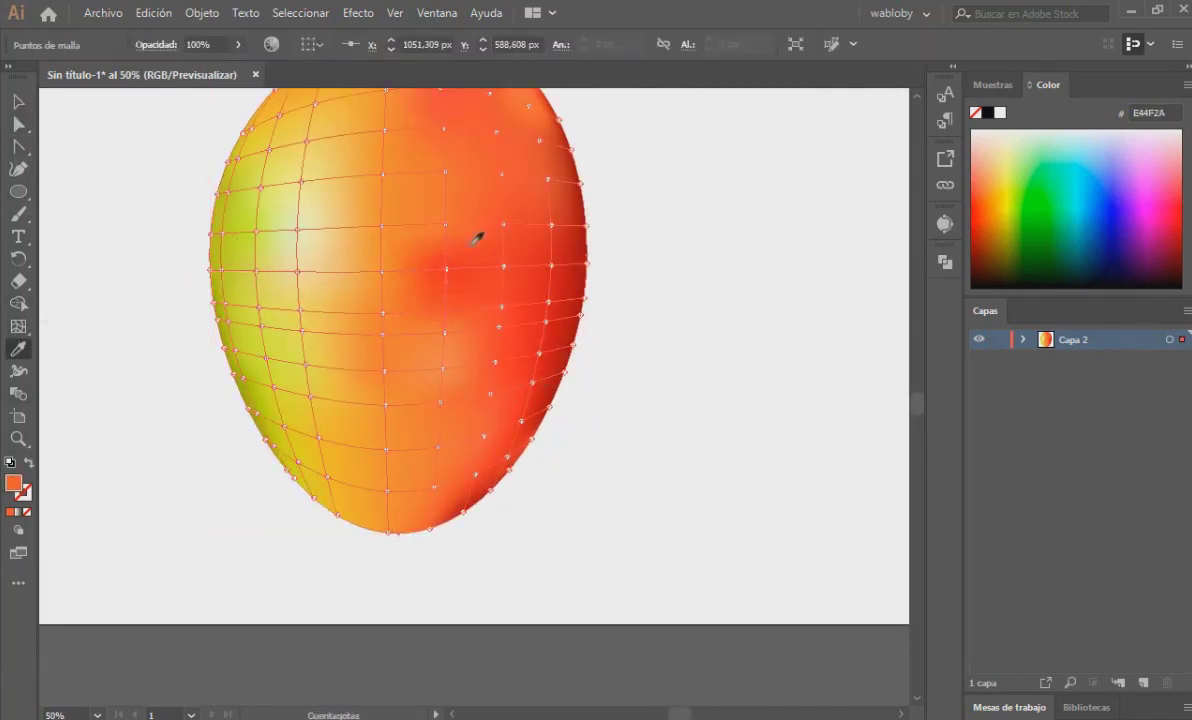
- Recolour an upper-middle mesh point with orange
key("ctrl+minus")
key("ctrl+minus")
key("ctrl+plus")
key("ctrl+plus")
key("ctrl+plus")
key("a")
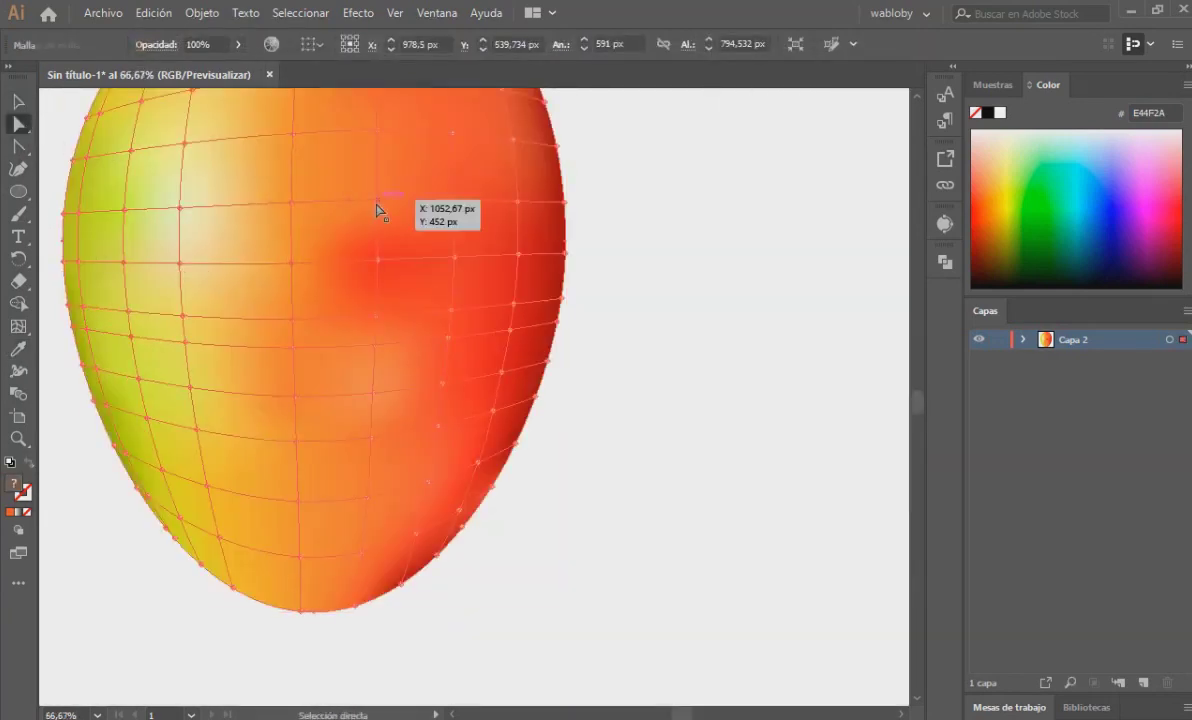
left_click(377, 209)
key("i")
left_click(377, 131, "ctrl")
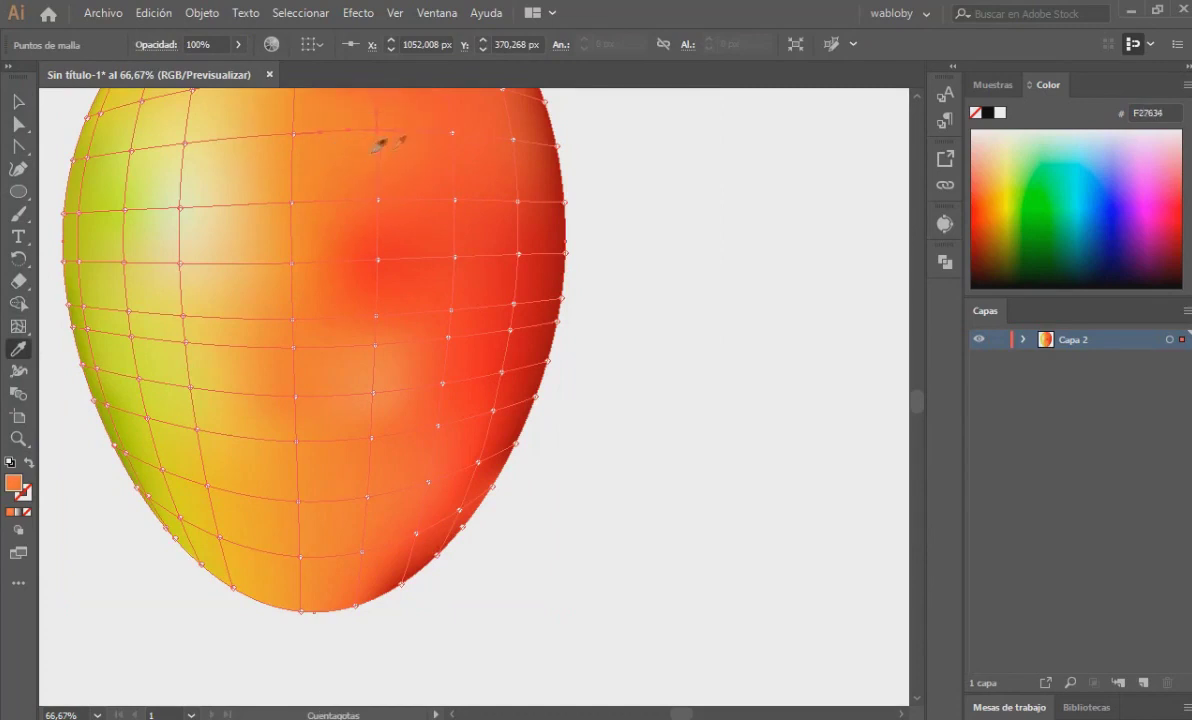
- Turn another upper red mesh area a lighter orange
key("v")
left_click(684, 346)
scroll(684, 346, "down", 3)
scroll(665, 372, "up", 2)
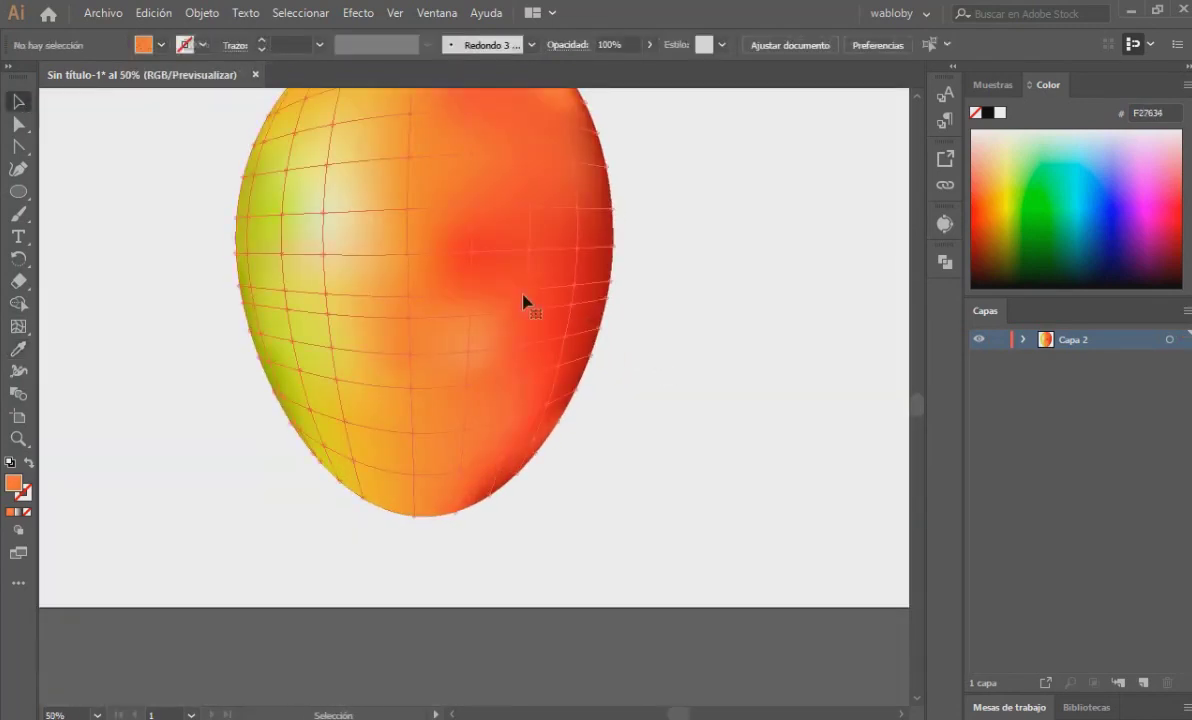
left_click(523, 302)
key("a")
left_click(431, 228)
key("i")
left_click(432, 222)
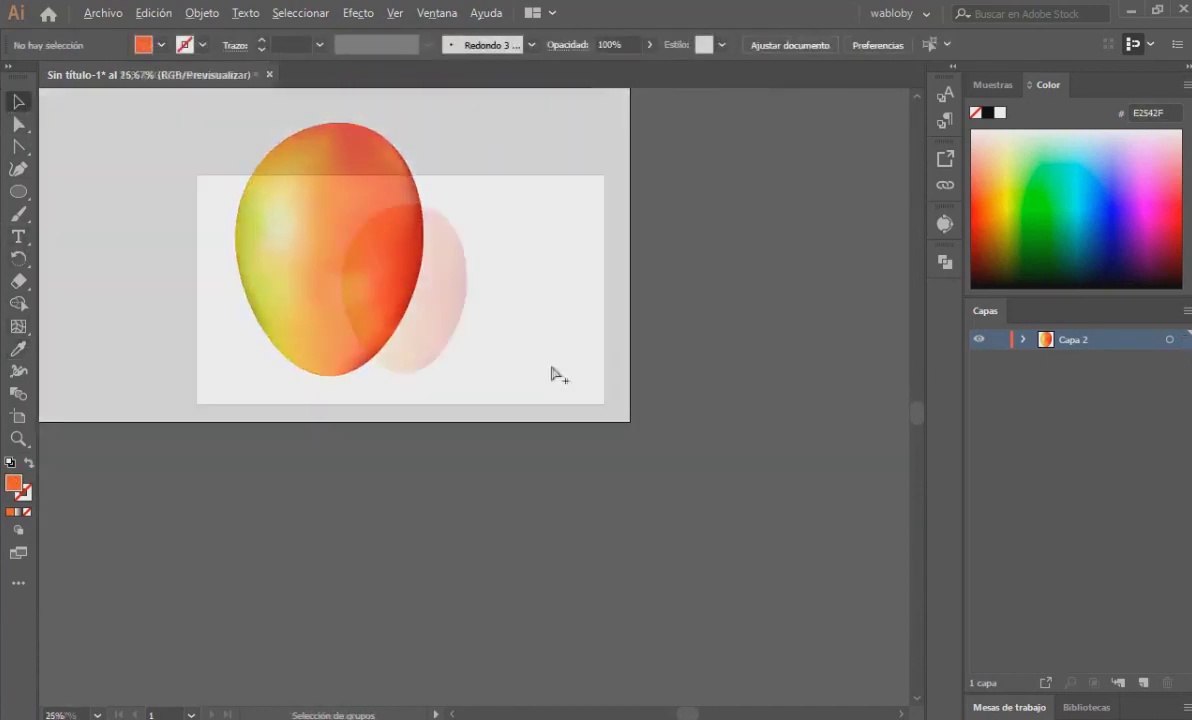
- Give a central mesh point a lighter orange
left_click(424, 225)
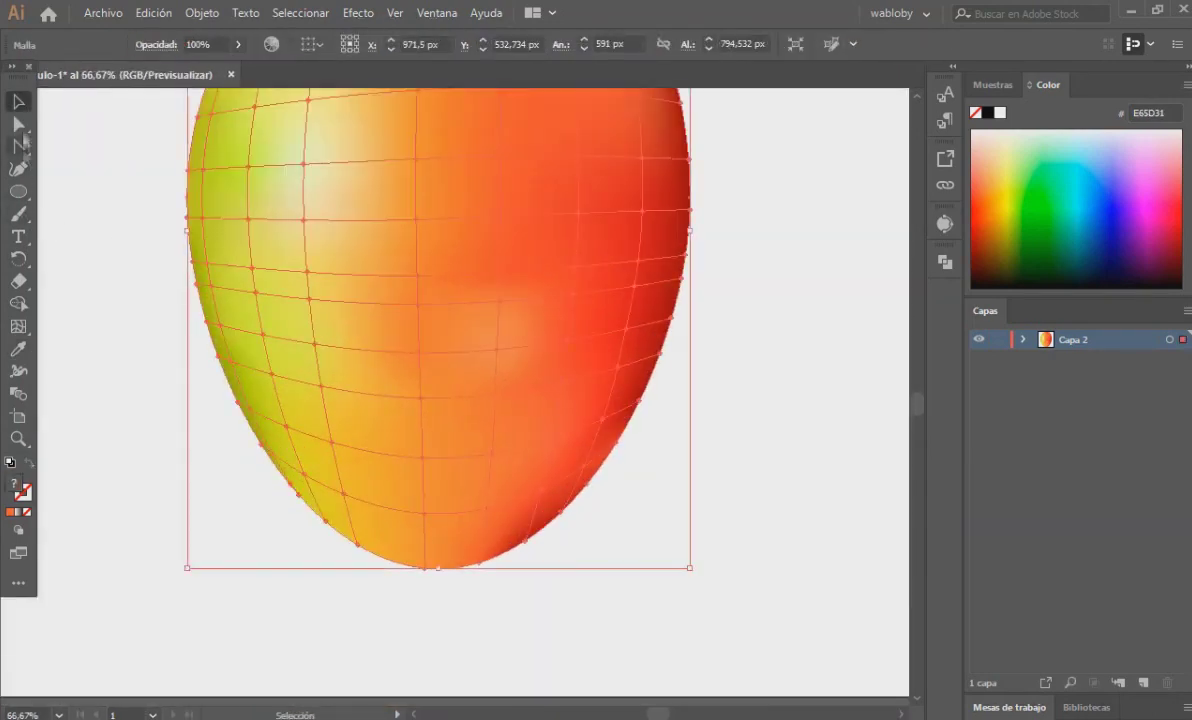
left_click(18, 123)
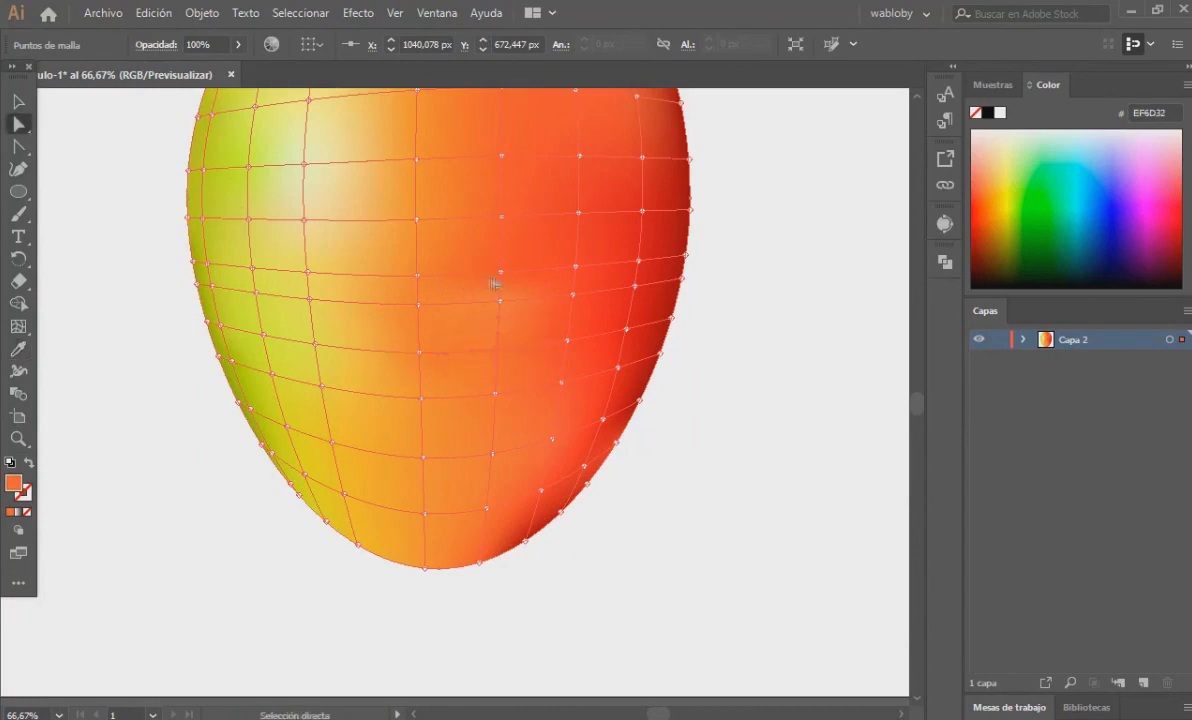
left_click(18, 348)
left_click(468, 256)
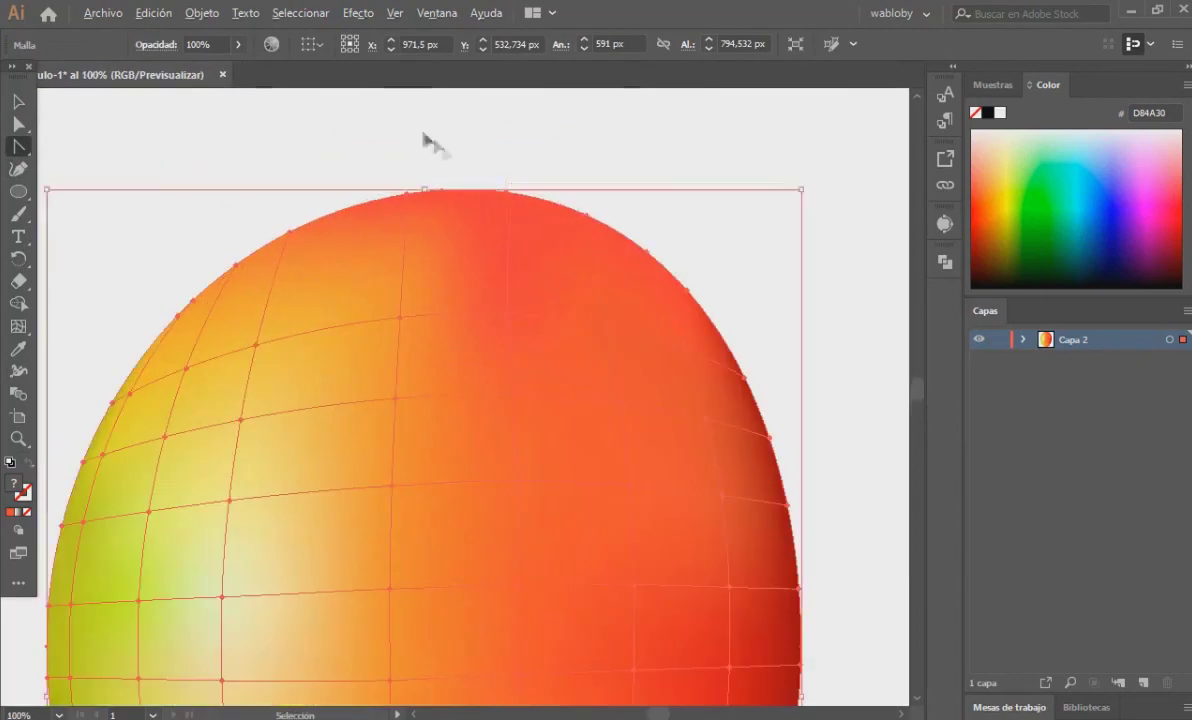
- Reshape the mango's top edge into a slightly flattened, uneven curve
left_click(506, 189)
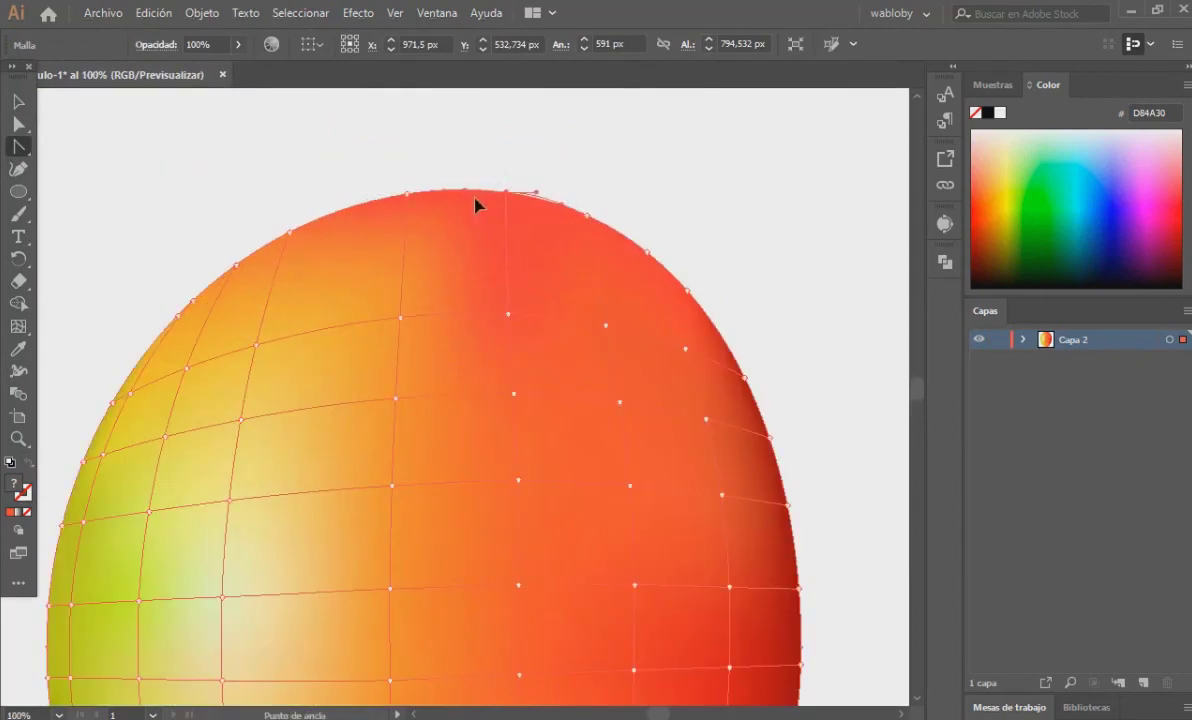
left_click(502, 189)
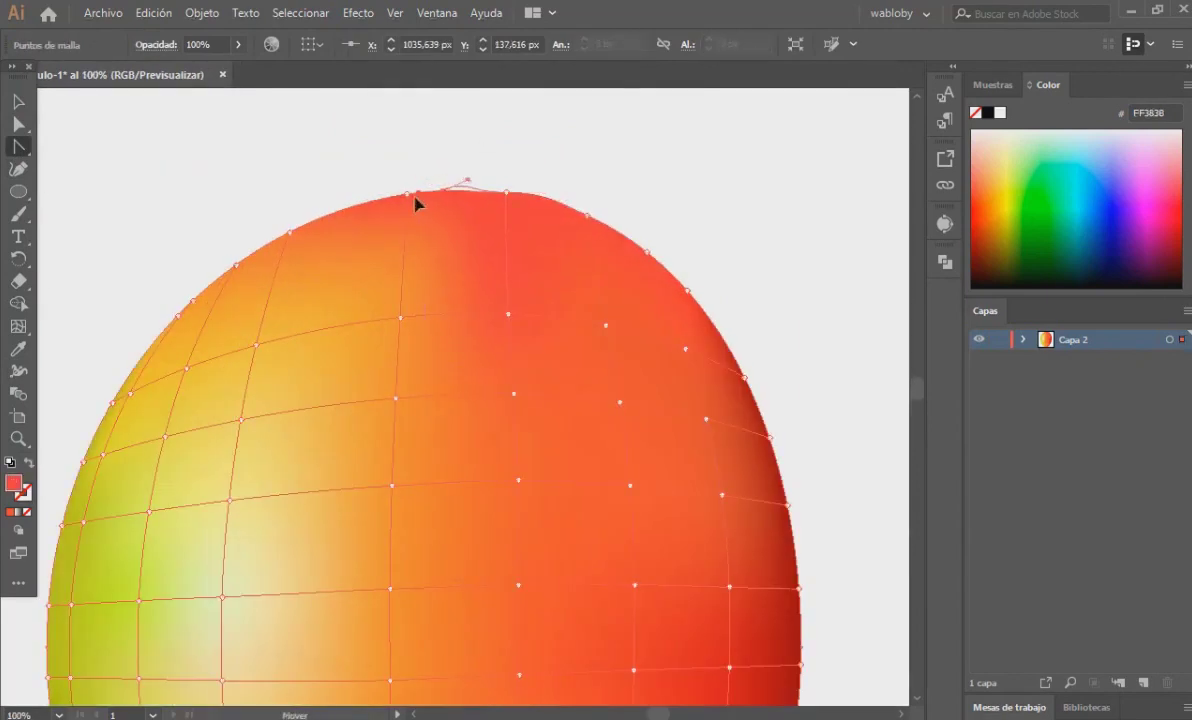
left_click(443, 192)
key("v")
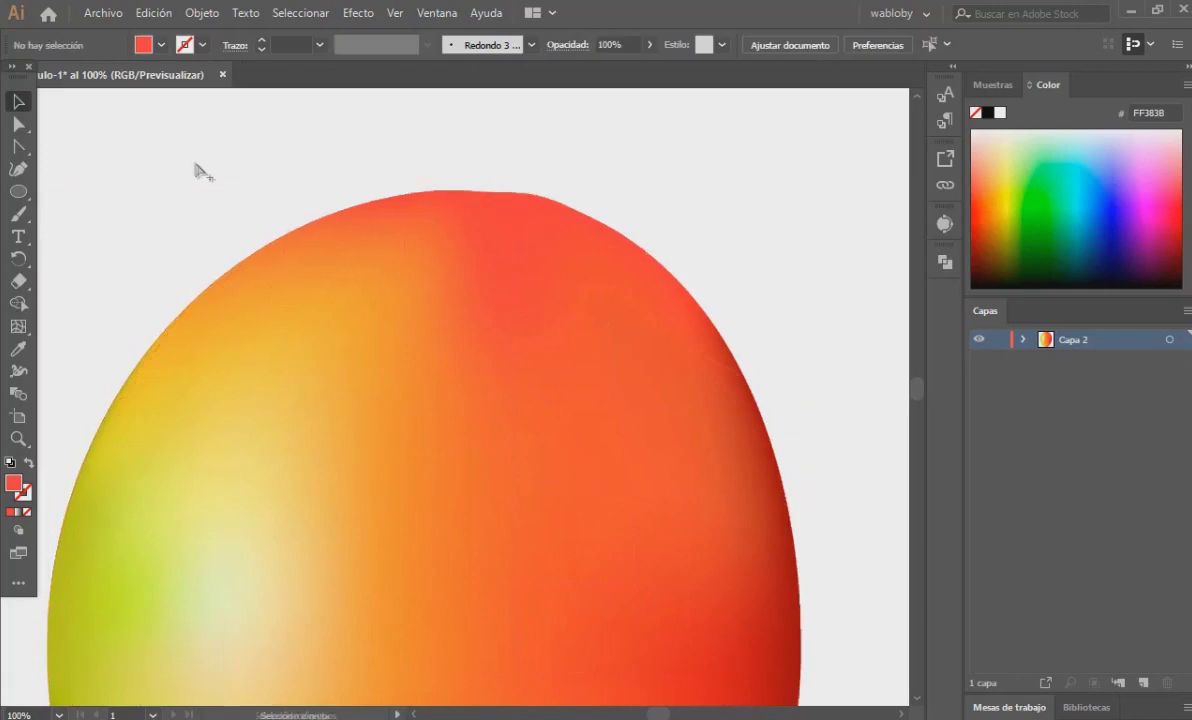
key("ctrl+minus")
key("ctrl+minus")
key("ctrl+minus")
- Return the mango to upright, then pick the Blob Brush at 29% opacity
left_click_drag(541, 270, 585, 410)
key("ctrl+shift+a")
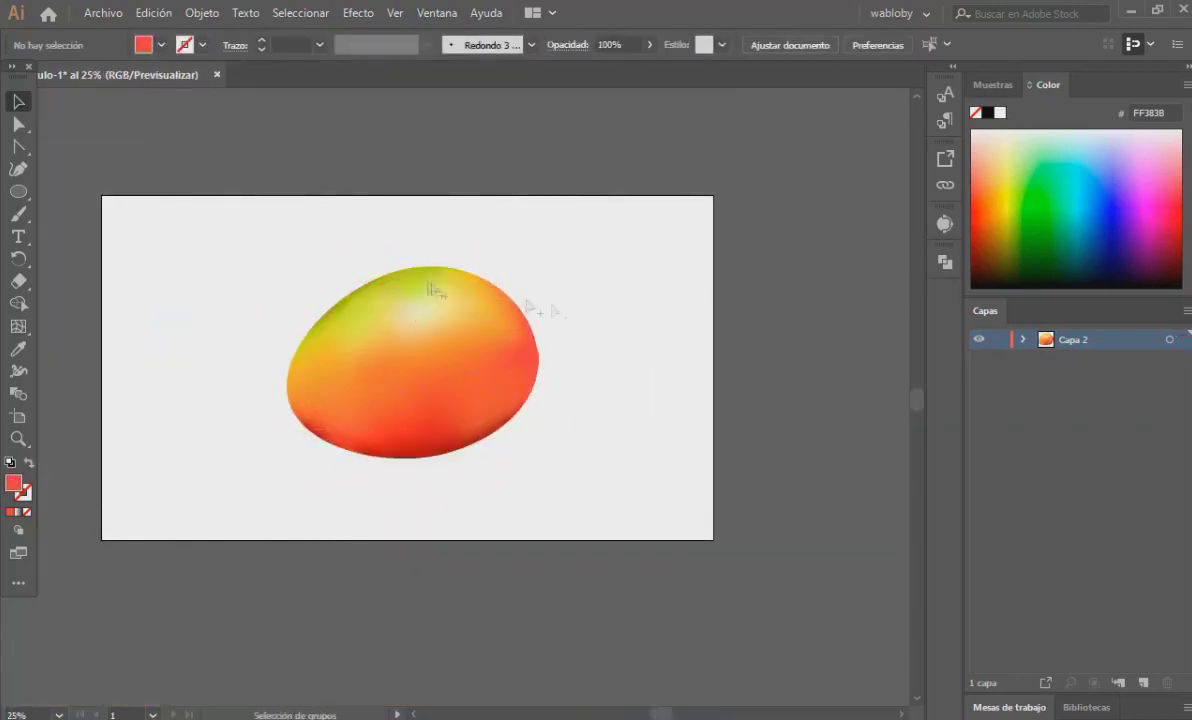
key("ctrl+plus")
key("ctrl+z")
left_click_drag(18, 213, 150, 237)
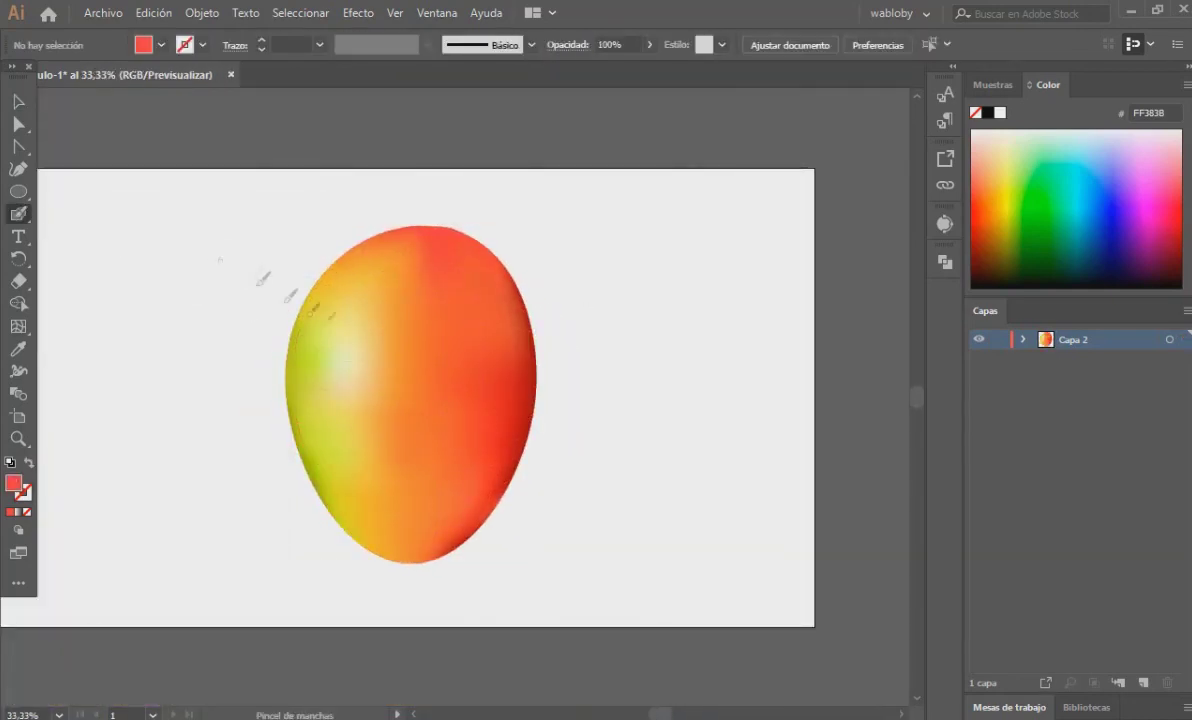
left_click(593, 69)
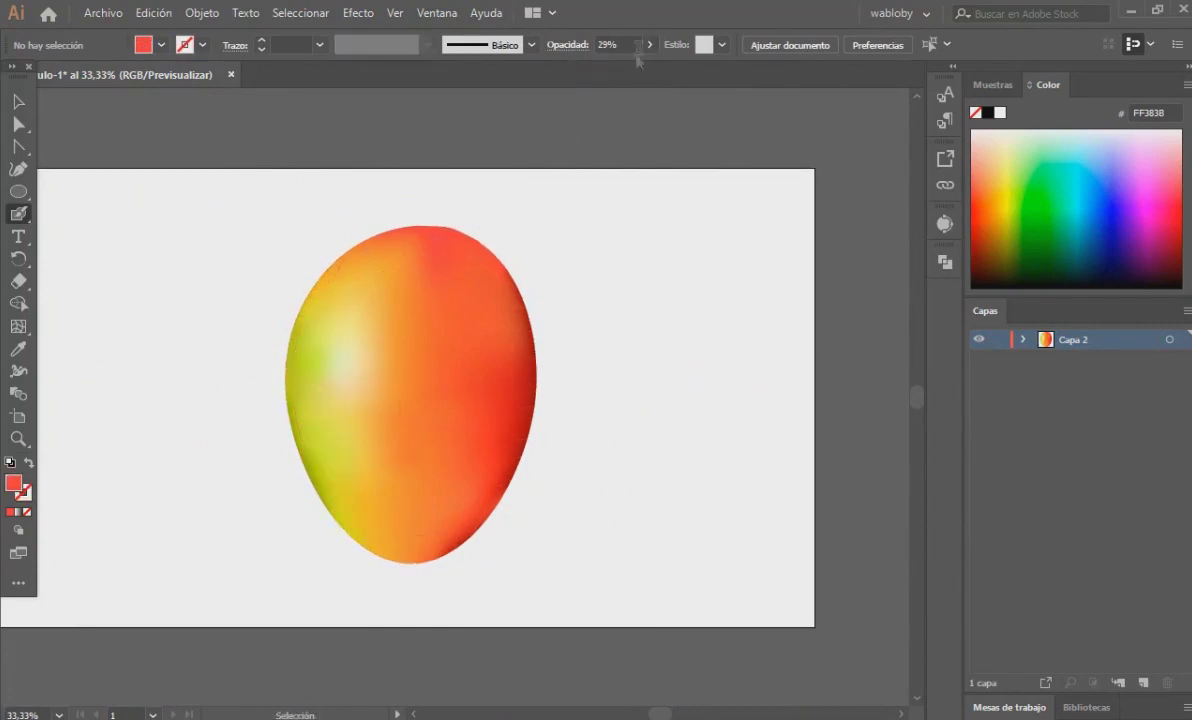
- Swap fill and stroke and set the stroke colour to tan #BC806C
key("shift+x")
scroll(330, 319, "up", 2)
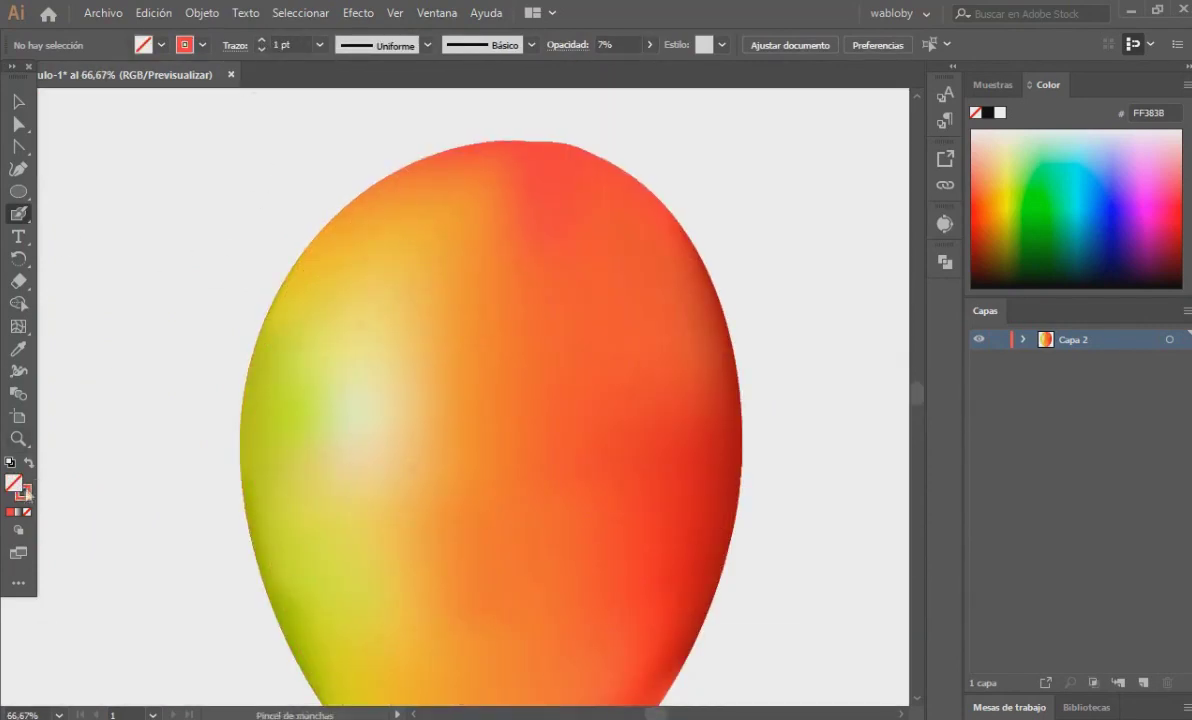
double_click(22, 491)
type("BC806C")
key("Return")
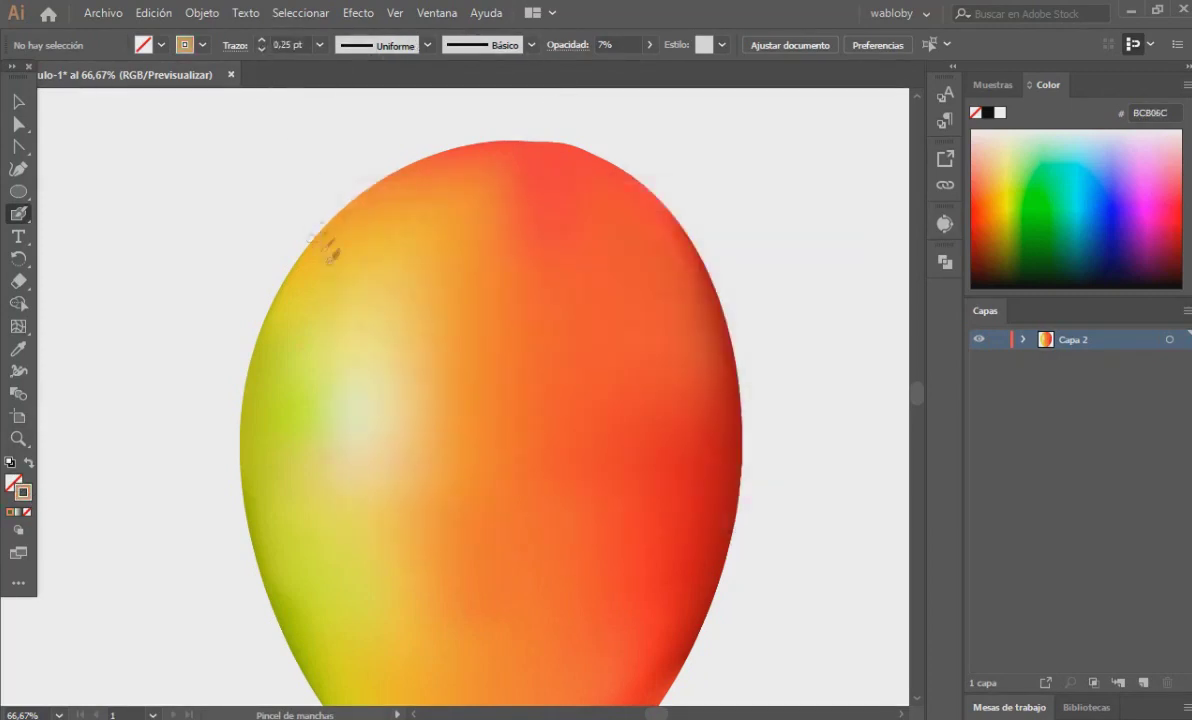
scroll(427, 322, "down", 2)
scroll(440, 322, "down", 2)
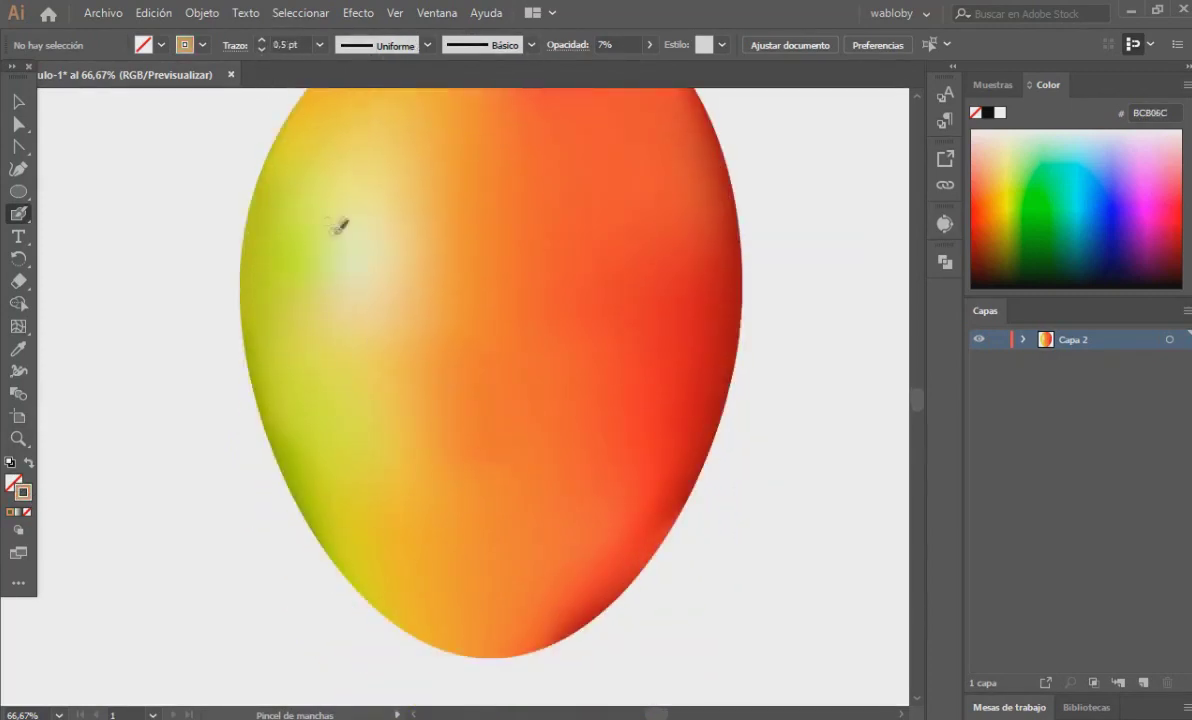
- Select the mango, give the stroke a 0.25 pt weight, and reselect the Blob Brush
key("v")
left_click(324, 298)
left_click(262, 42)
left_click_drag(18, 213, 100, 210)
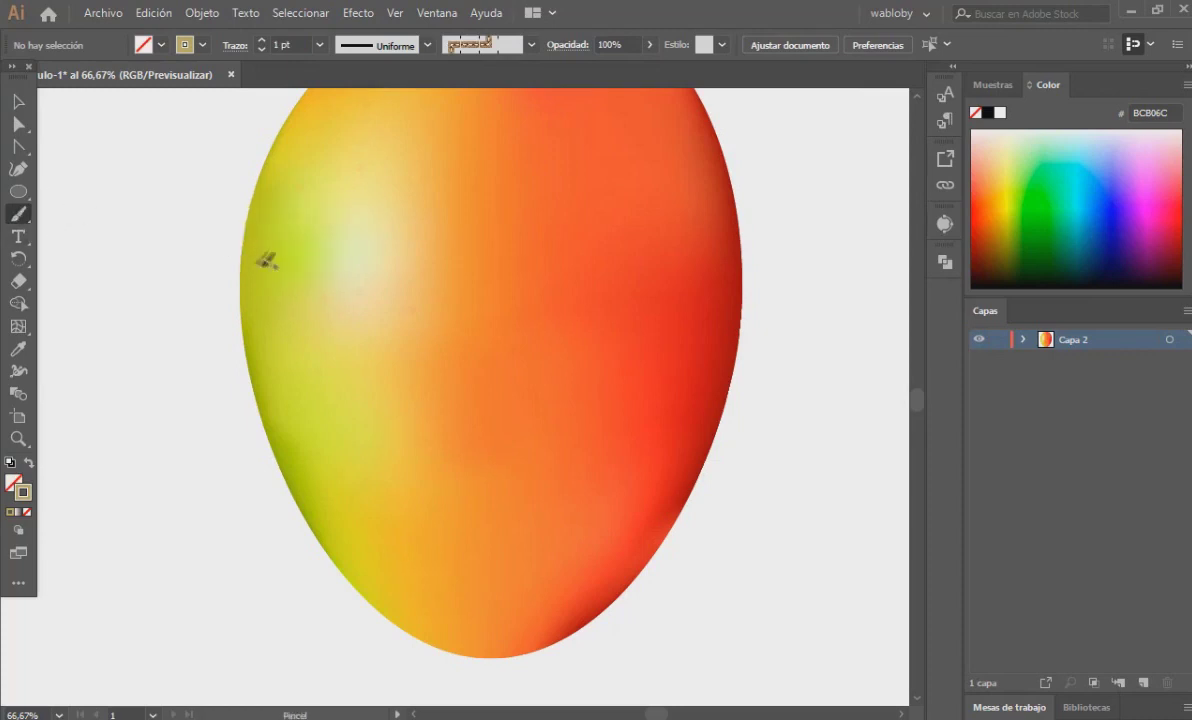
left_click_drag(18, 213, 150, 238)
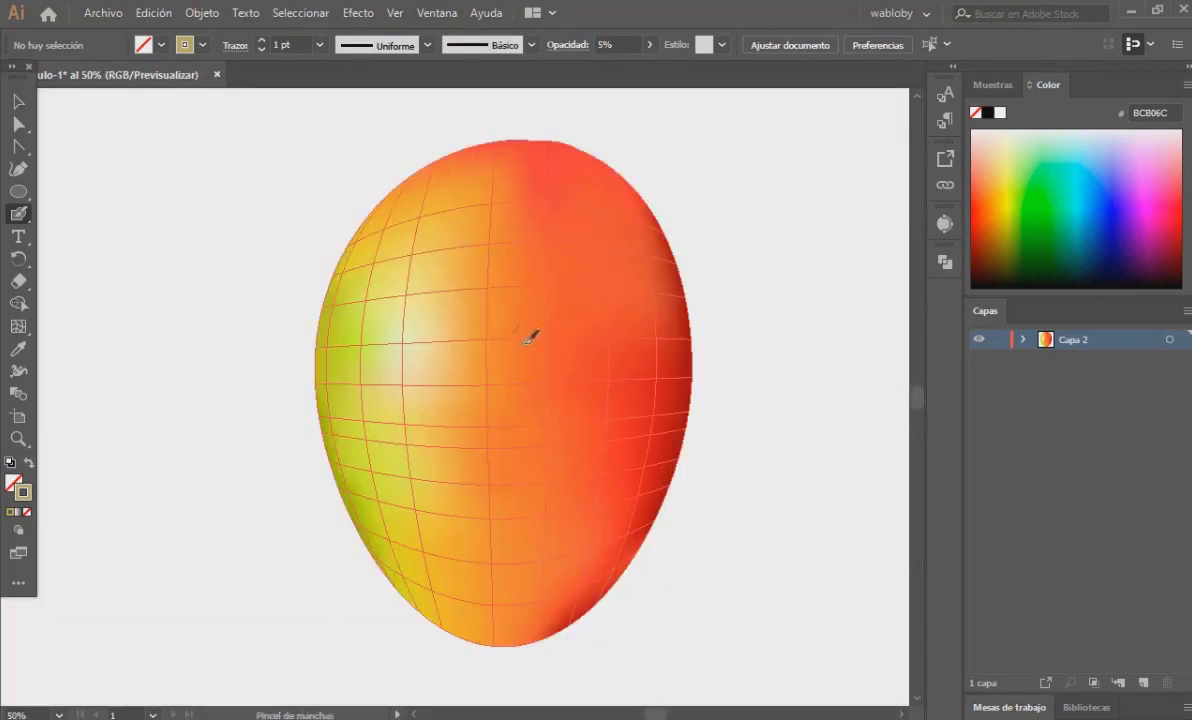
key("v")
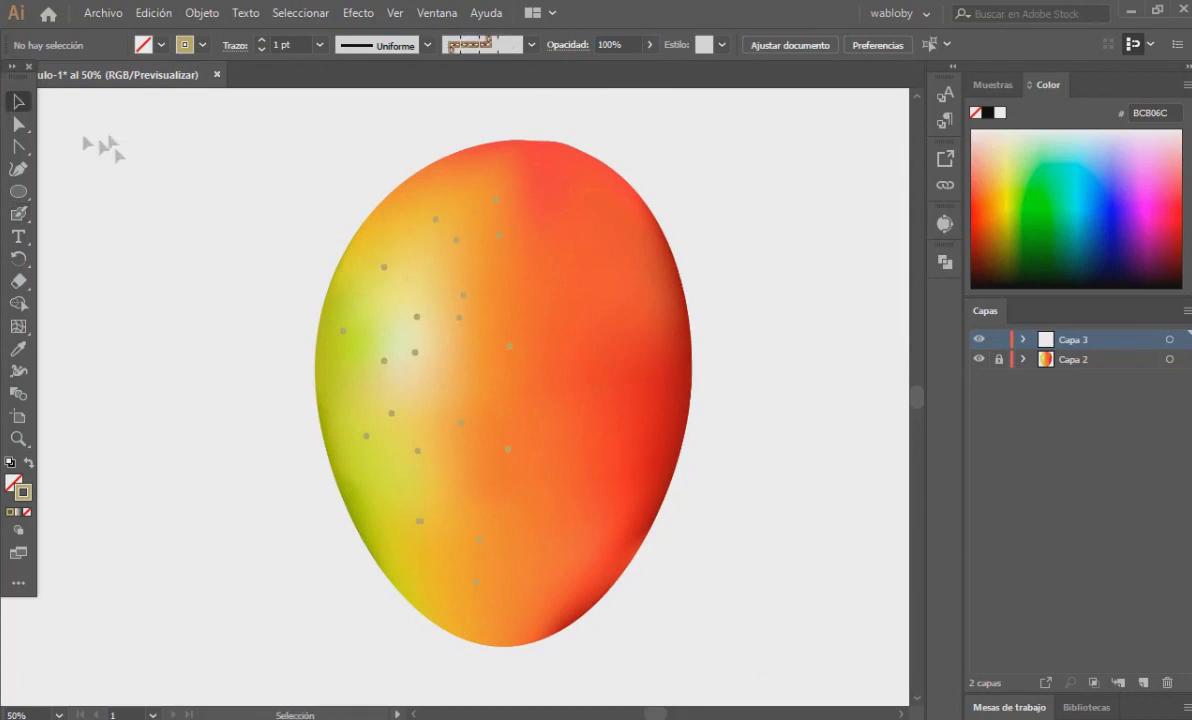
- Shrink the grey speckle dots and place a copy further right
left_click_drag(85, 142, 520, 590)
left_click_drag(511, 194, 473, 286)
left_click_drag(428, 355, 378, 345)
left_click_drag(207, 191, 439, 580)
left_click_drag(370, 380, 548, 390)
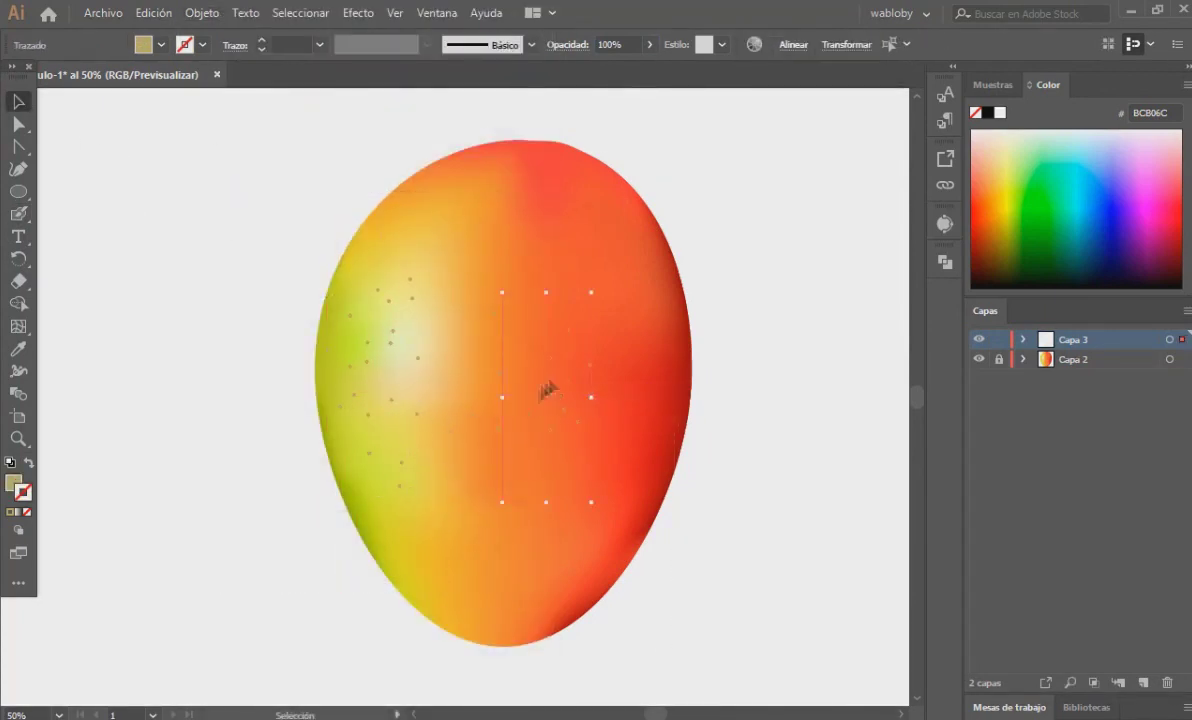
- Fill the speckle dots with brown #685123 and move them up over the mango
double_click(14, 483)
left_click(497, 370)
left_click(753, 252)
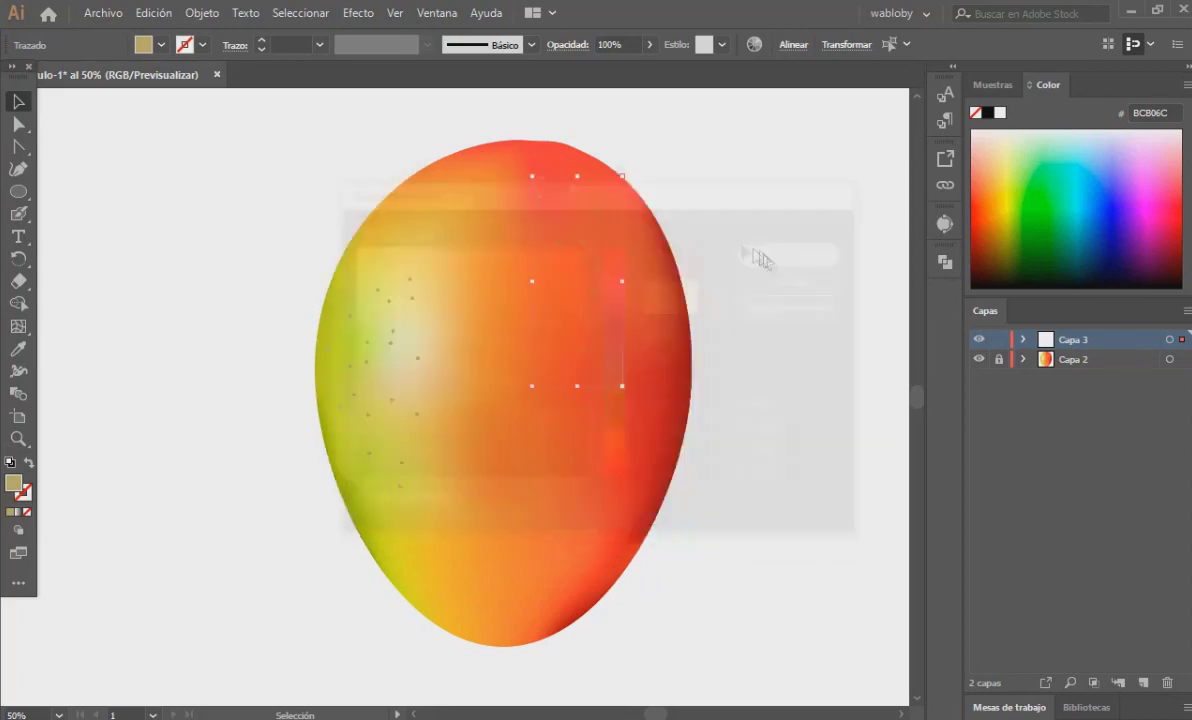
left_click_drag(592, 295, 601, 306)
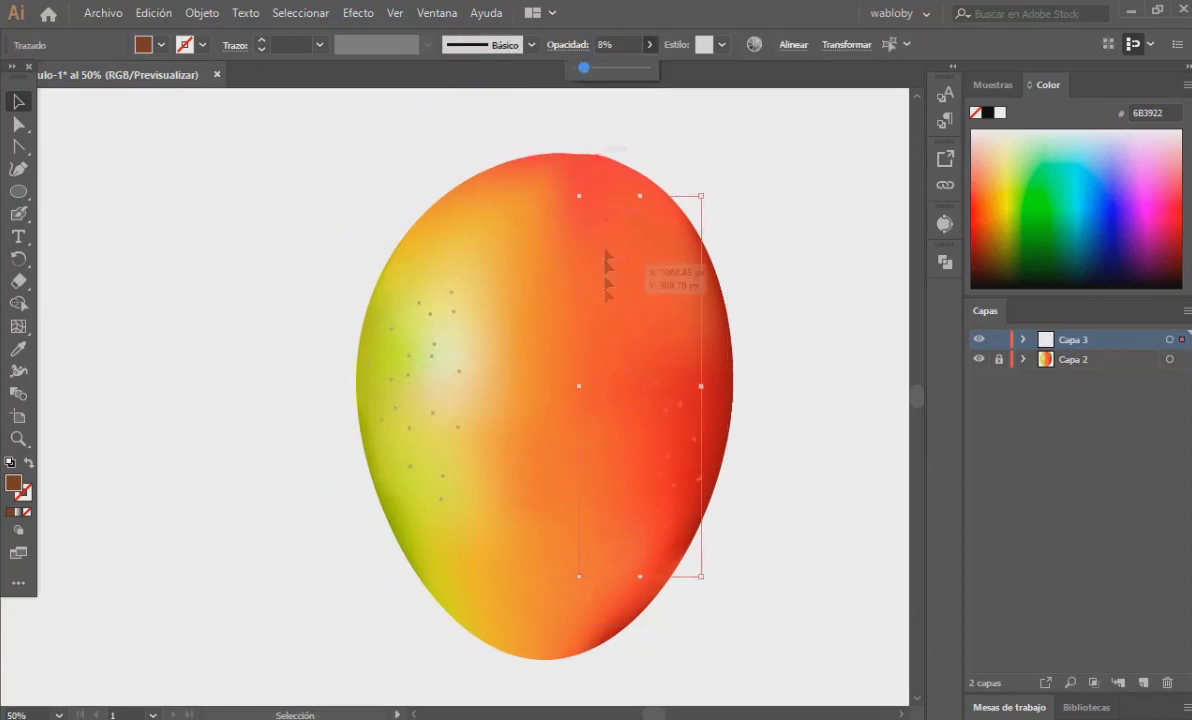
left_click_drag(567, 452, 480, 464)
double_click(14, 483)
left_click(505, 386)
left_click(810, 250)
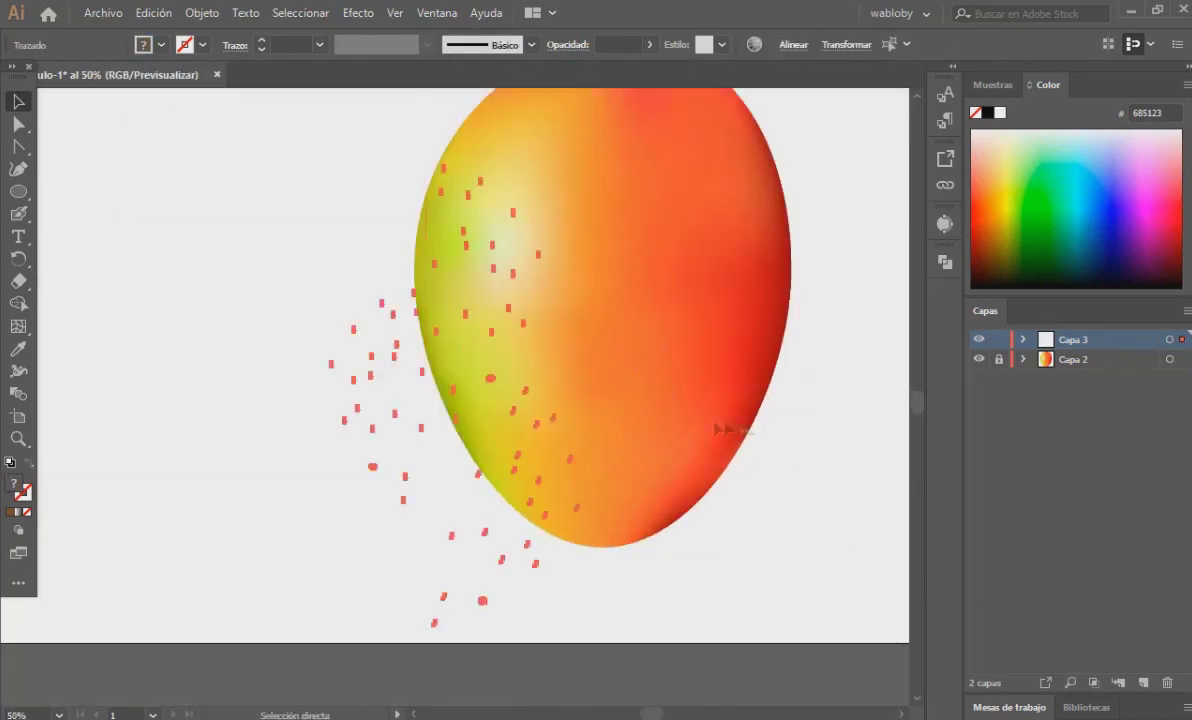
left_click_drag(463, 381, 493, 332)
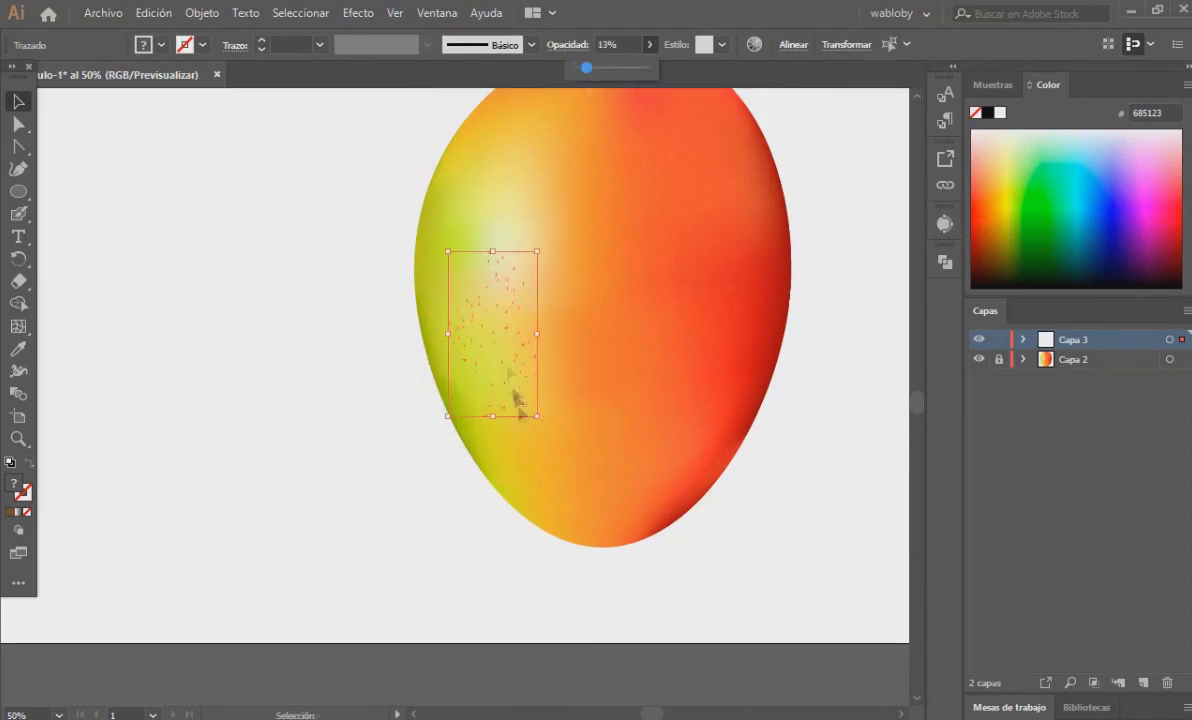
- Position the speckle dot group on the mango's upper-left side
key("ctrl+plus")
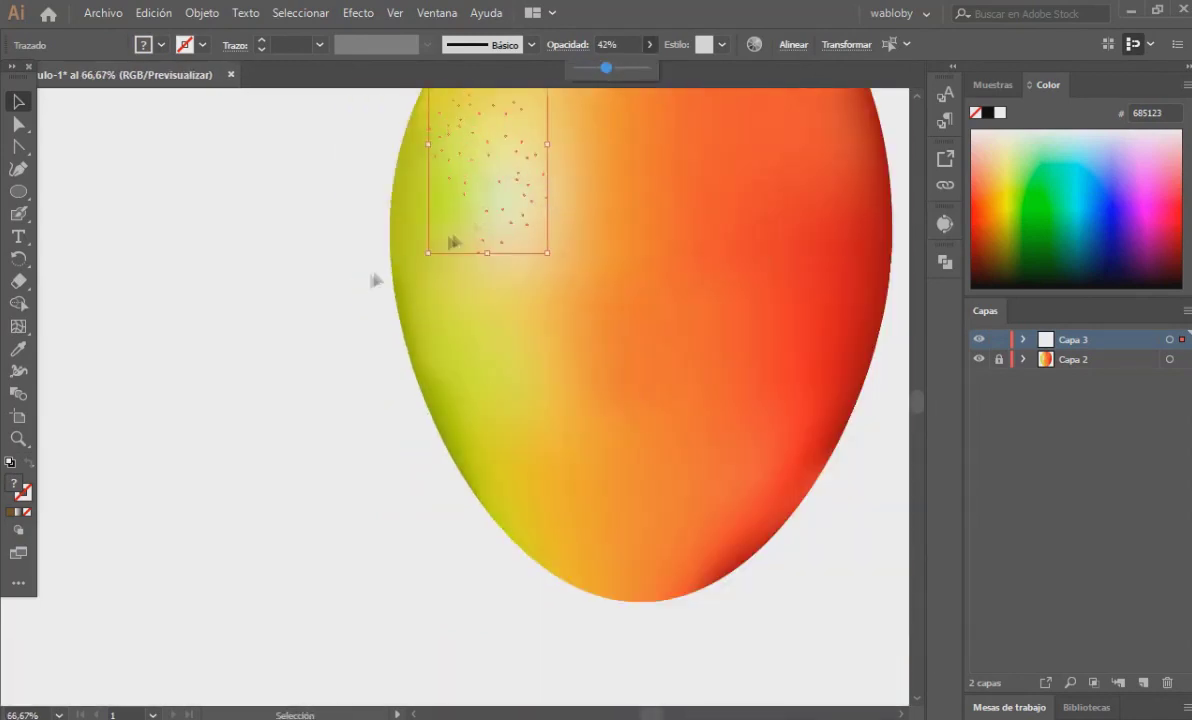
left_click(402, 153)
left_click_drag(402, 153, 537, 380)
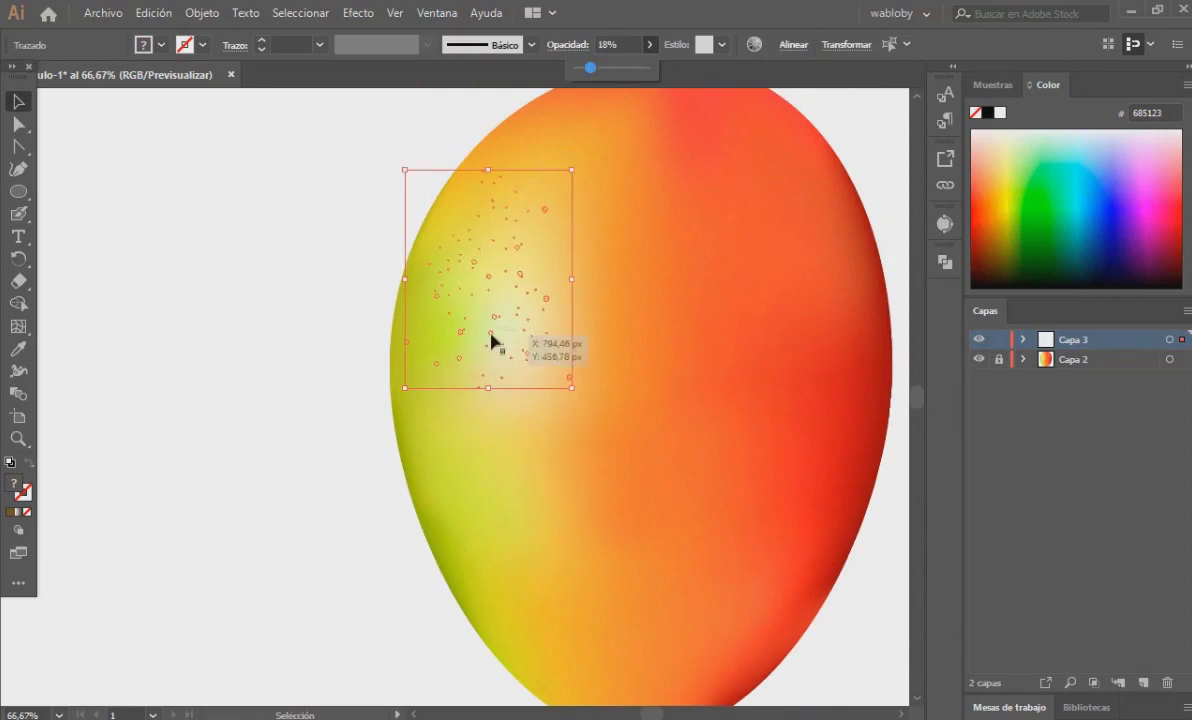
left_click_drag(492, 338, 617, 386)
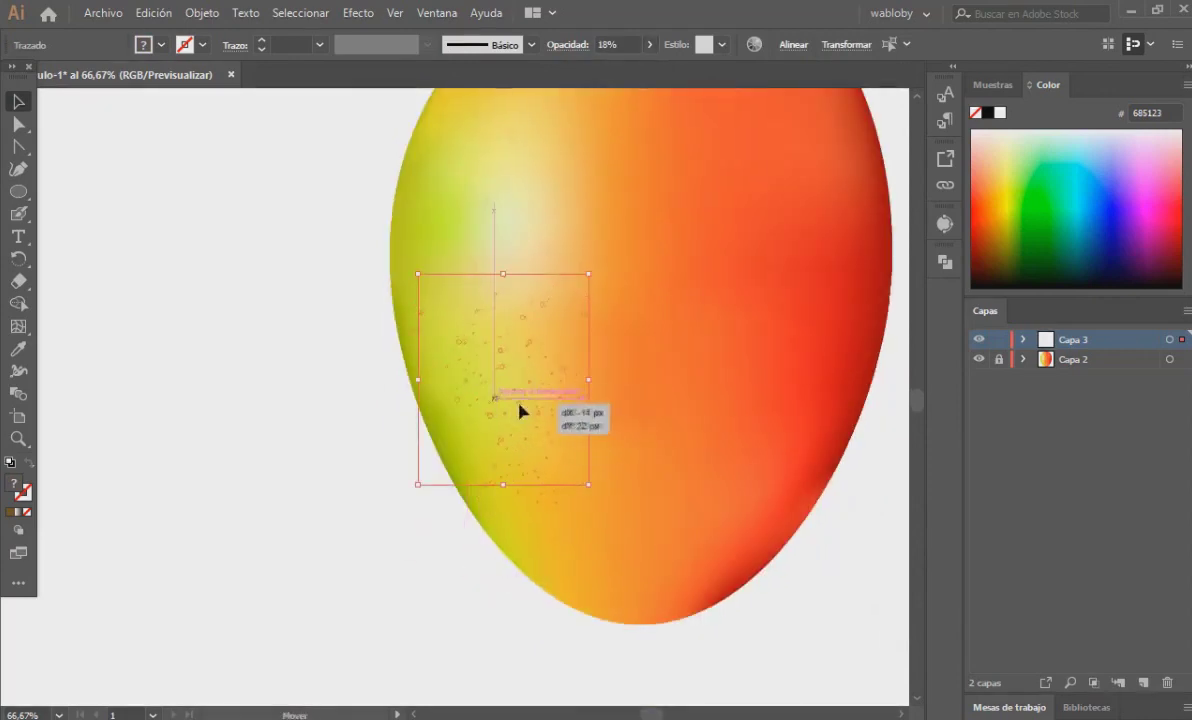
left_click_drag(520, 410, 466, 275)
left_click(315, 298)
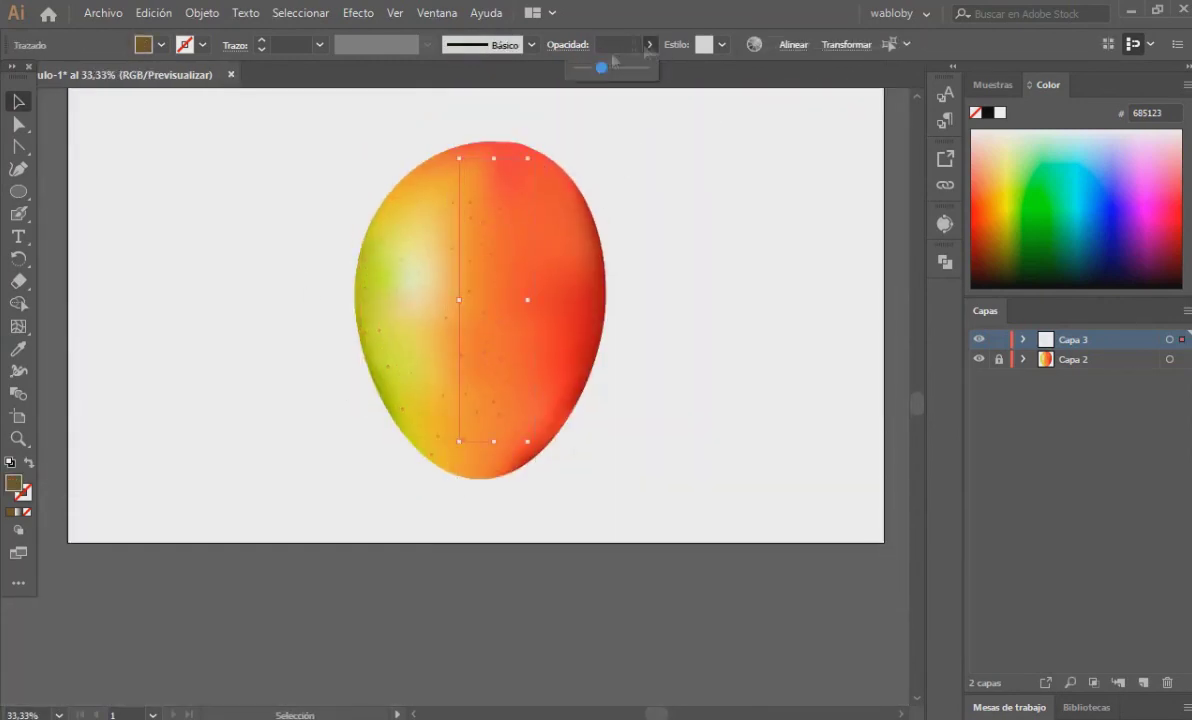
- Fade the speckles to 11% opacity and shrink the speckle group
scroll(370, 300, "up", 2)
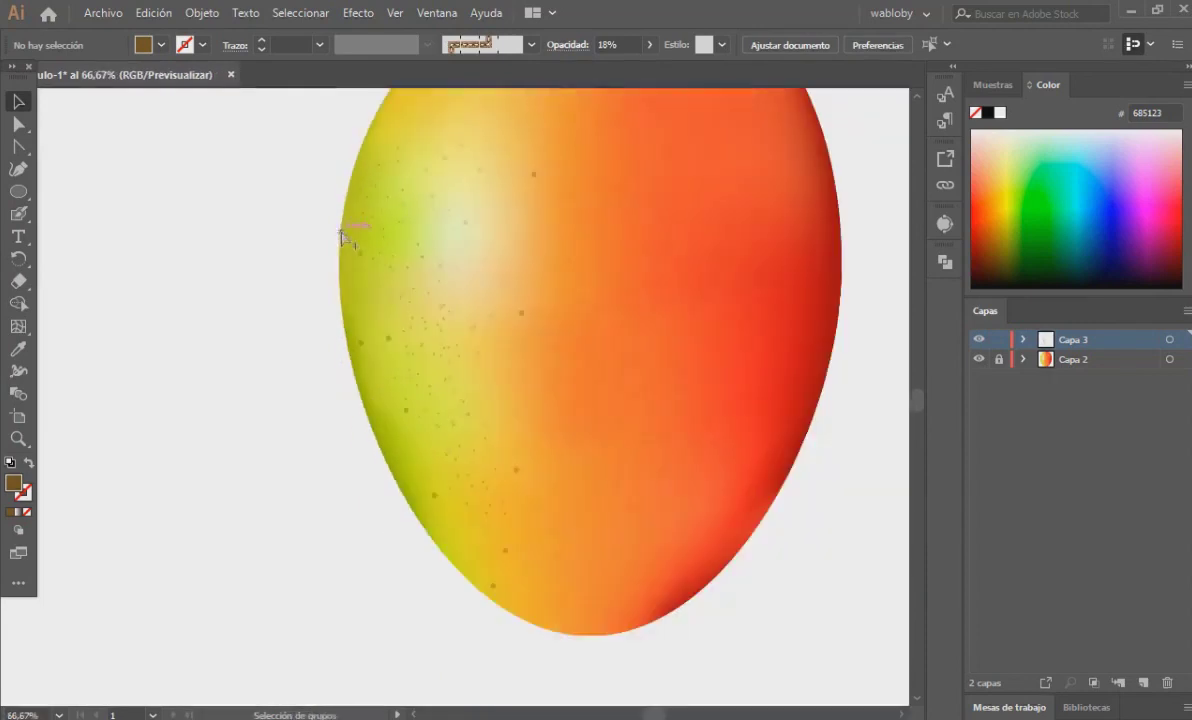
mouse_move(341, 236)
left_mouse_down()
mouse_move(562, 92)
mouse_move(548, 67)
left_mouse_up()
left_click(347, 370)
left_click(500, 482)
left_click(285, 213)
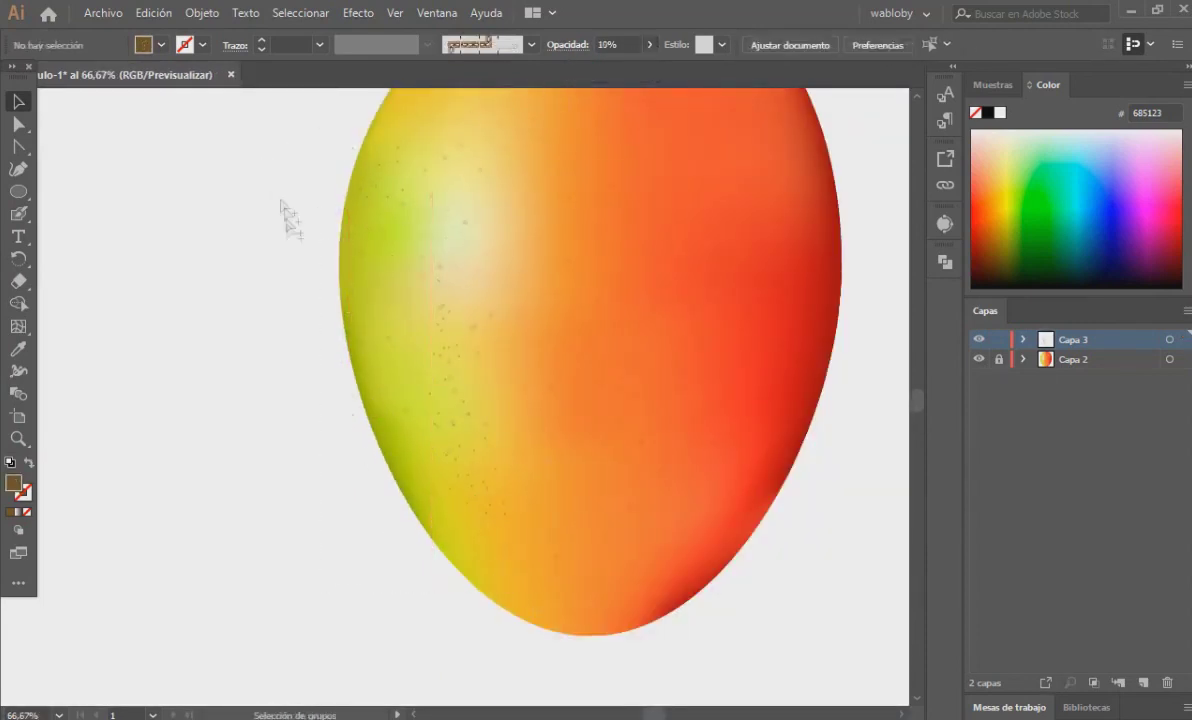
scroll(288, 230, "down", 3)
left_click_drag(289, 143, 566, 428)
left_click_drag(532, 292, 474, 359)
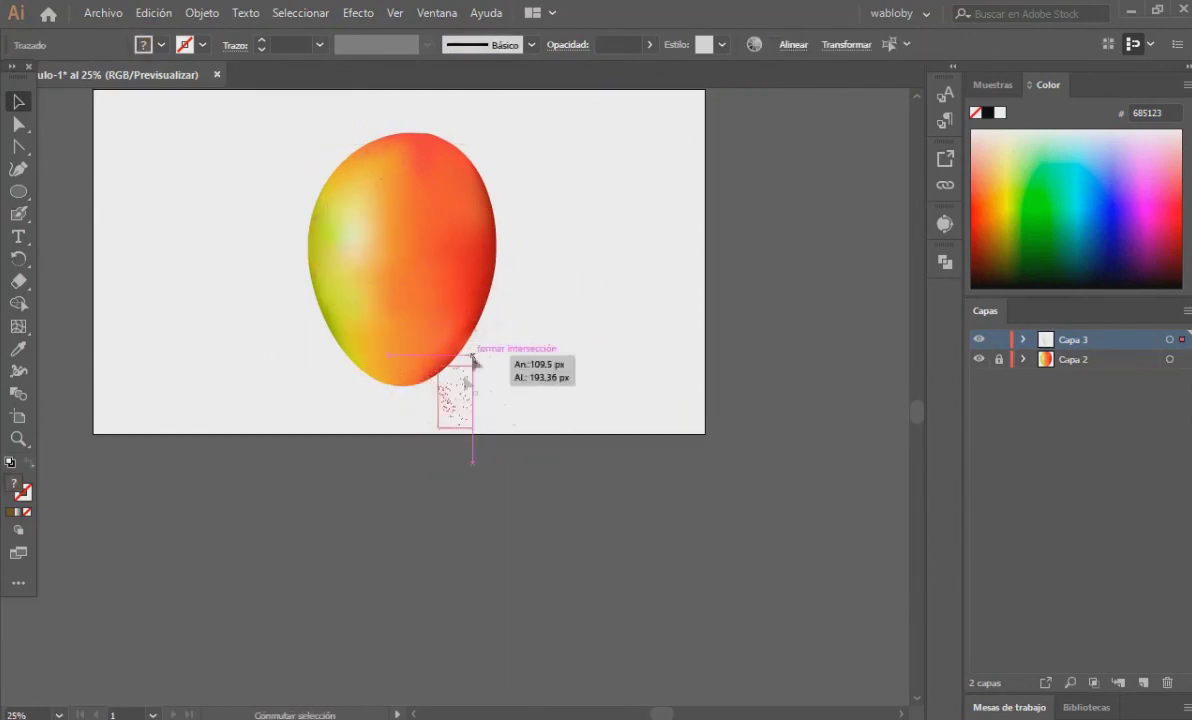
left_click(280, 175)
- Unlock Capa 3, move the mango onto it, and reorder the layers
scroll(280, 175, "up", 2)
scroll(280, 175, "down", 3)
left_click(998, 339)
left_click(360, 230)
key("ctrl+x")
key("ctrl+v")
left_click_drag(457, 400, 380, 189)
scroll(296, 180, "up", 1)
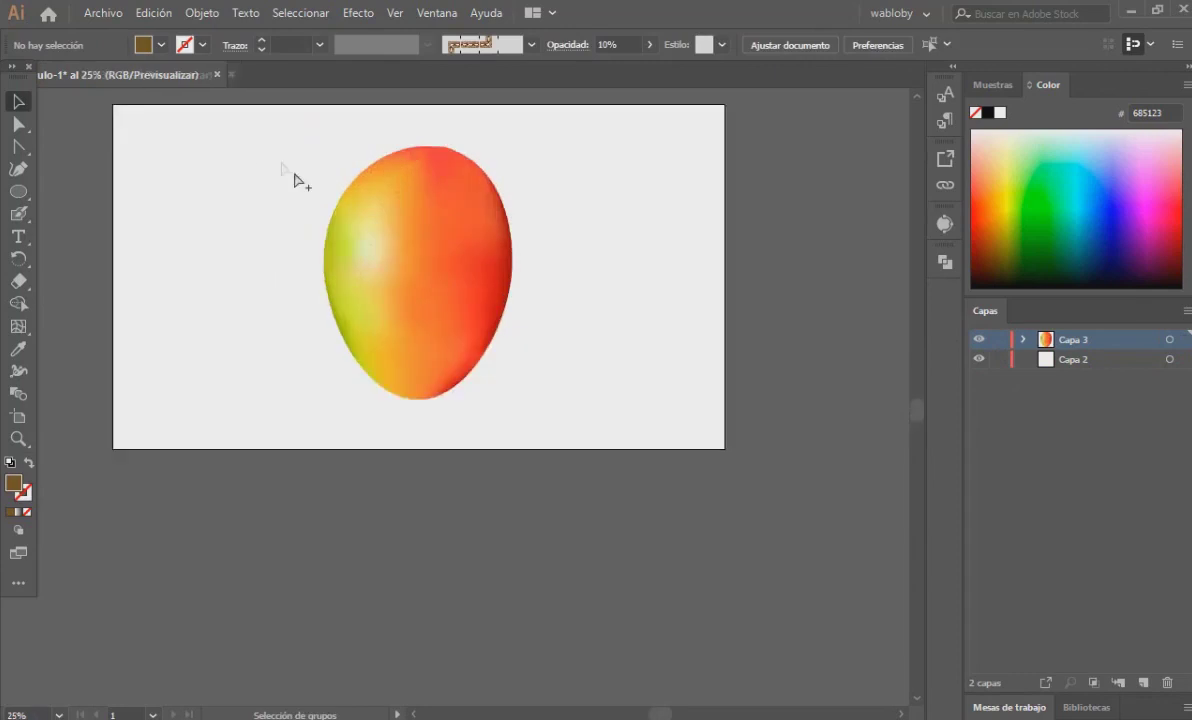
scroll(294, 180, "up", 2)
- Draw a small dark red #490202 ellipse on the mango in unlocked Capa 3
scroll(354, 218, "down", 1)
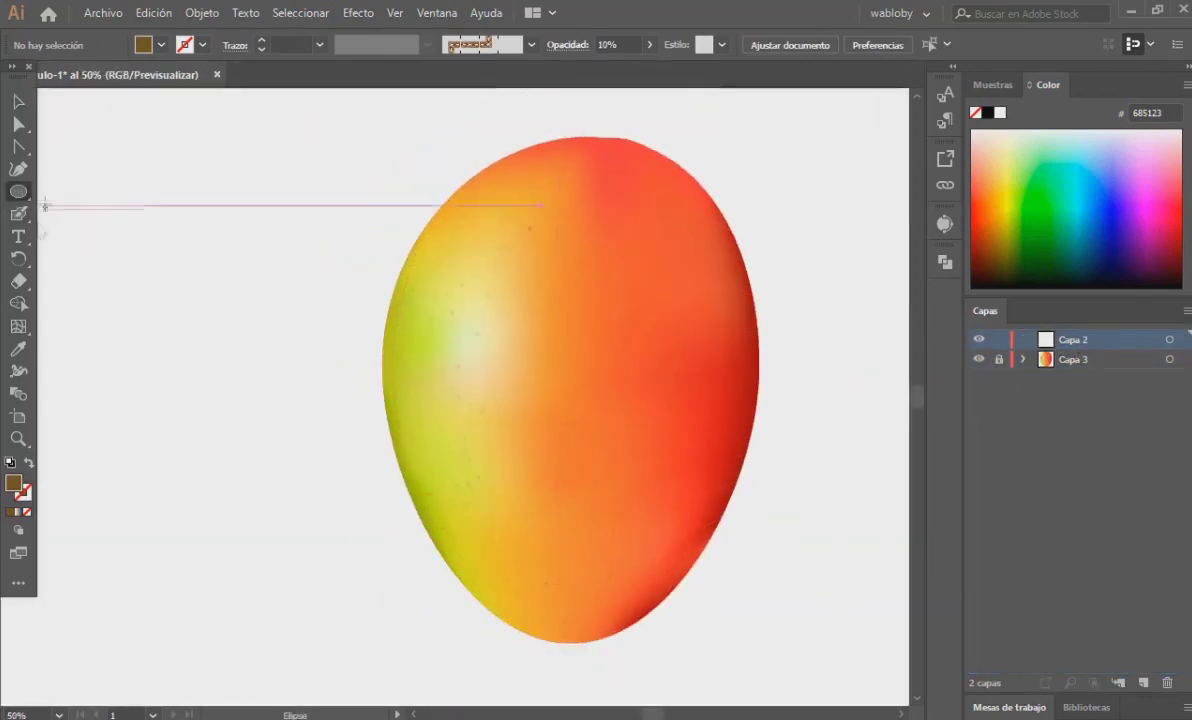
double_click(13, 483)
type("490202")
key("Return")
left_click(998, 359)
left_click(1062, 360)
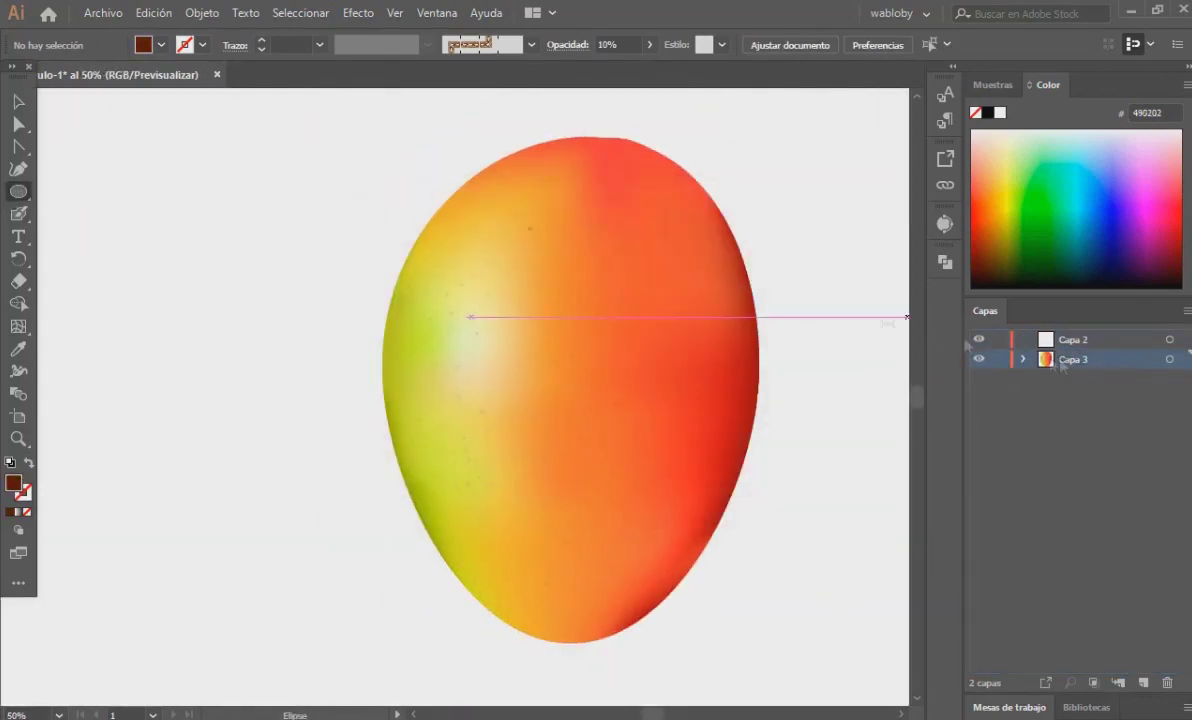
left_click_drag(620, 310, 620, 310)
- Apply a Gaussian Blur with radius about 63 to the ellipse
key("v")
left_click(358, 13)
left_click(726, 340)
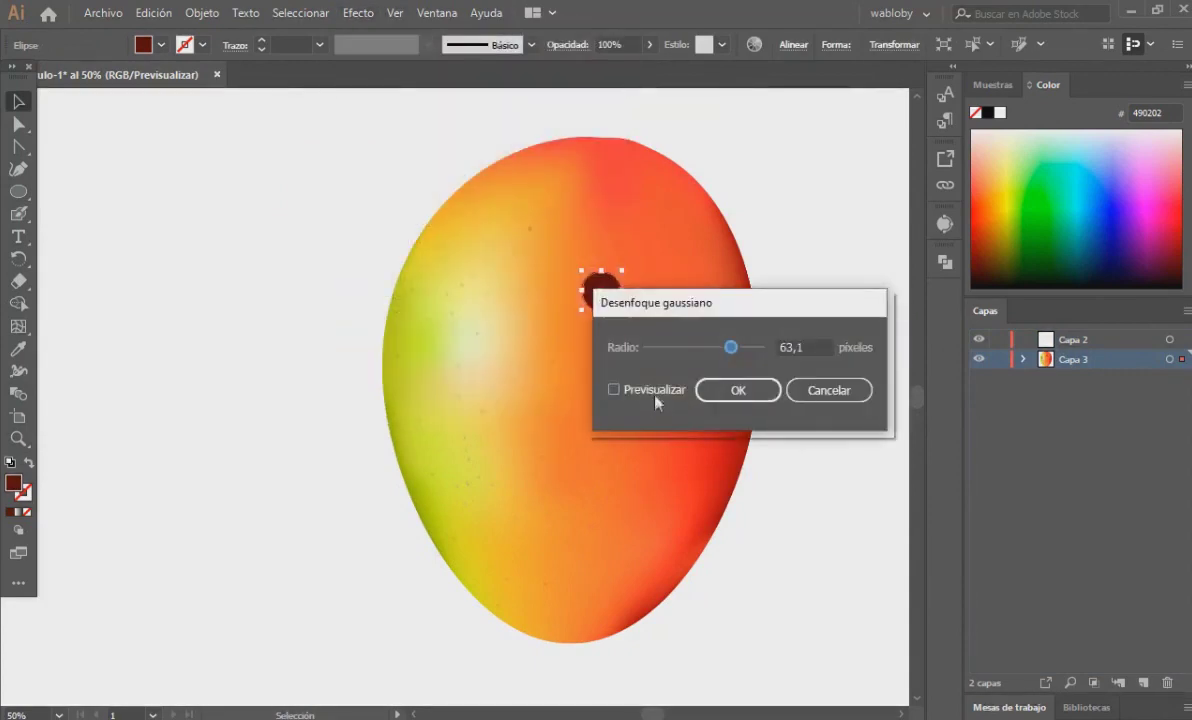
left_click(713, 403)
left_click_drag(825, 361, 801, 361)
key("Return")
left_click(800, 333)
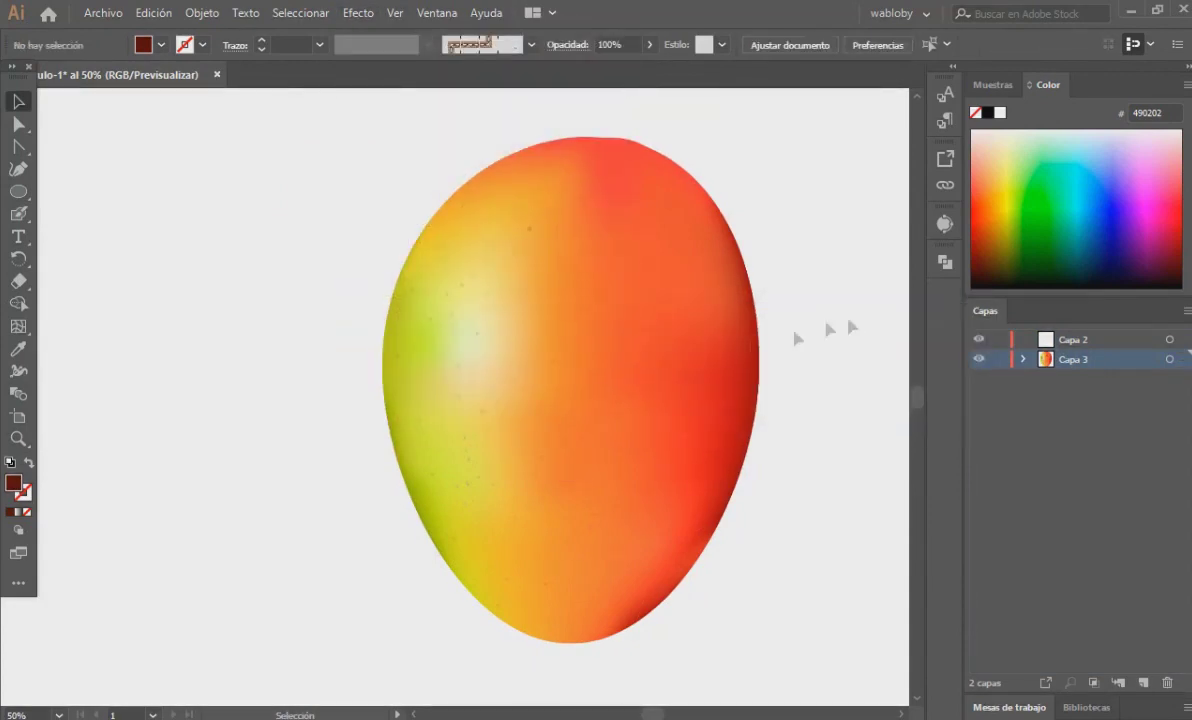
- Rotate the mango about 60 degrees so it lies tilted on its side
scroll(512, 305, "down", 1)
left_click(510, 303)
left_click_drag(646, 213, 714, 346)
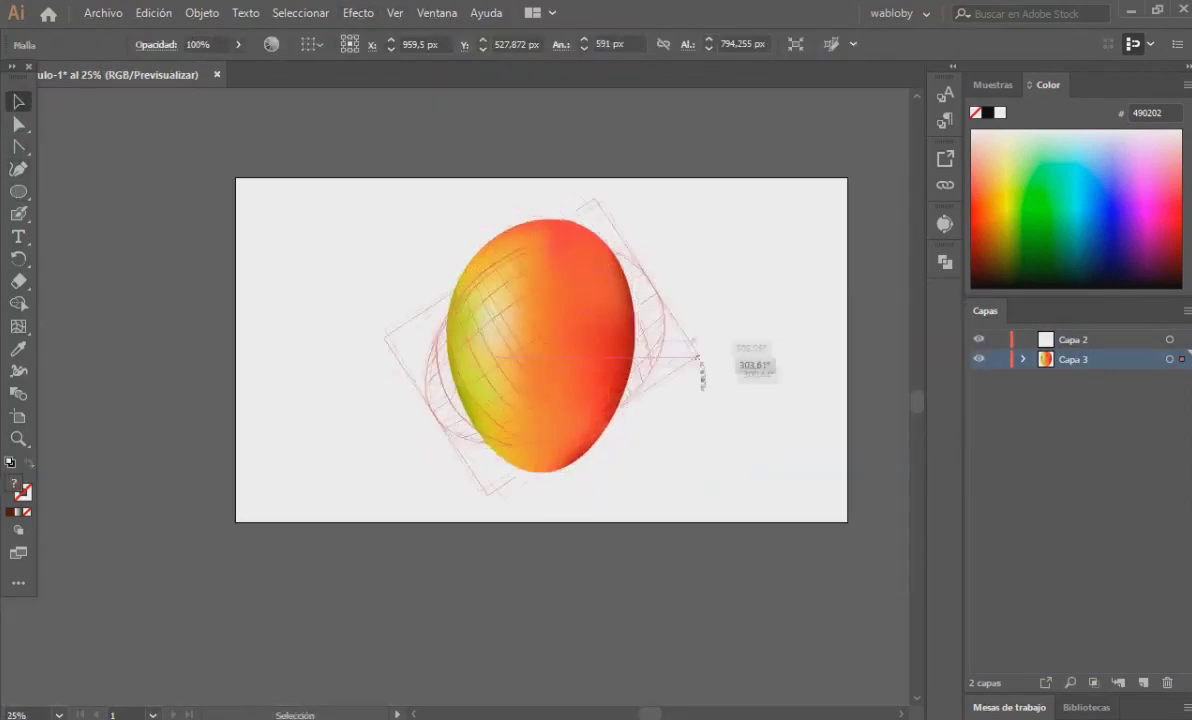
left_click(714, 346)
scroll(714, 346, "up", 1)
- Draw a brown #775128 rectangle at the top-left as the stem base
right_click(18, 191)
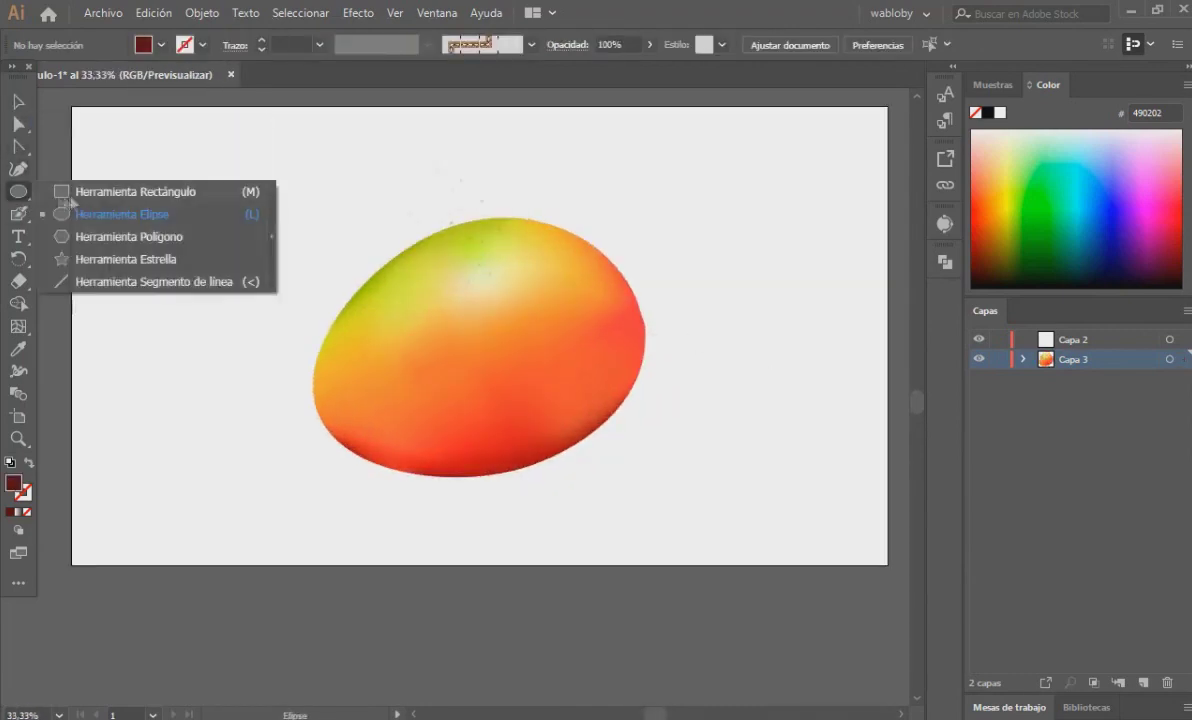
left_click(100, 192)
double_click(13, 484)
left_click_drag(616, 479, 616, 462)
left_click(505, 370)
key("Return")
left_click_drag(186, 153, 234, 248)
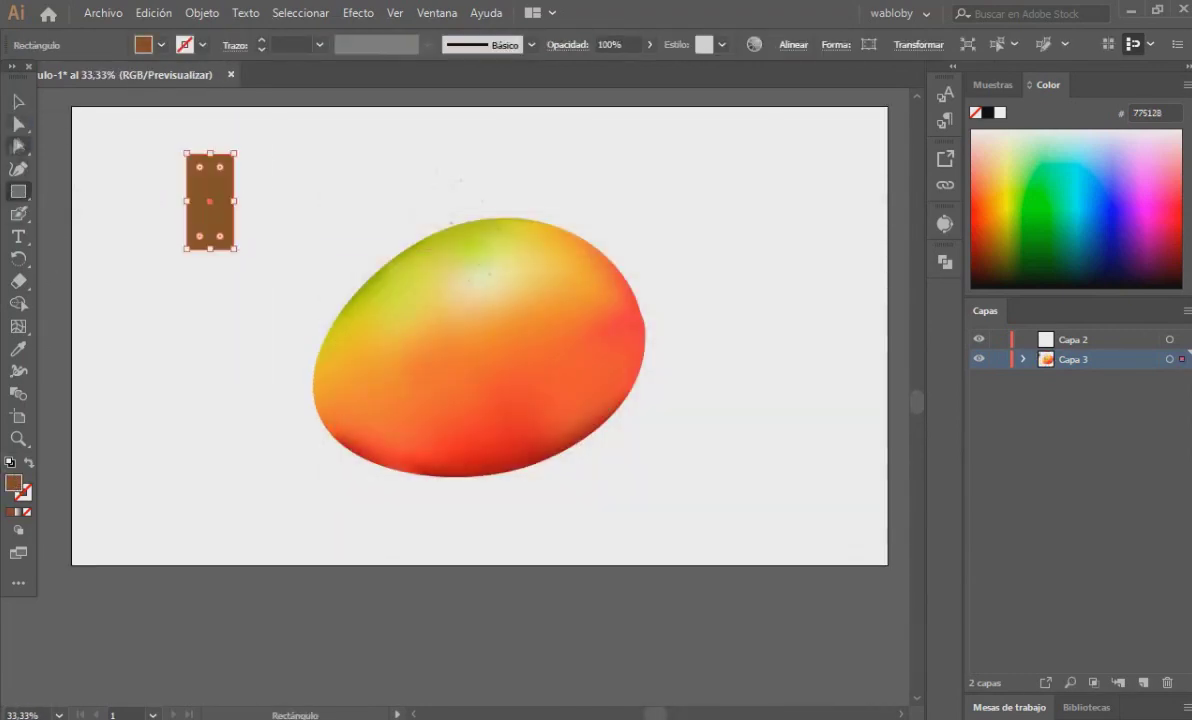
- Reshape the rectangle into a curved stem with a slanted, rounded top, stretched downward
left_click_drag(72, 146, 320, 221)
scroll(204, 218, "up", 2)
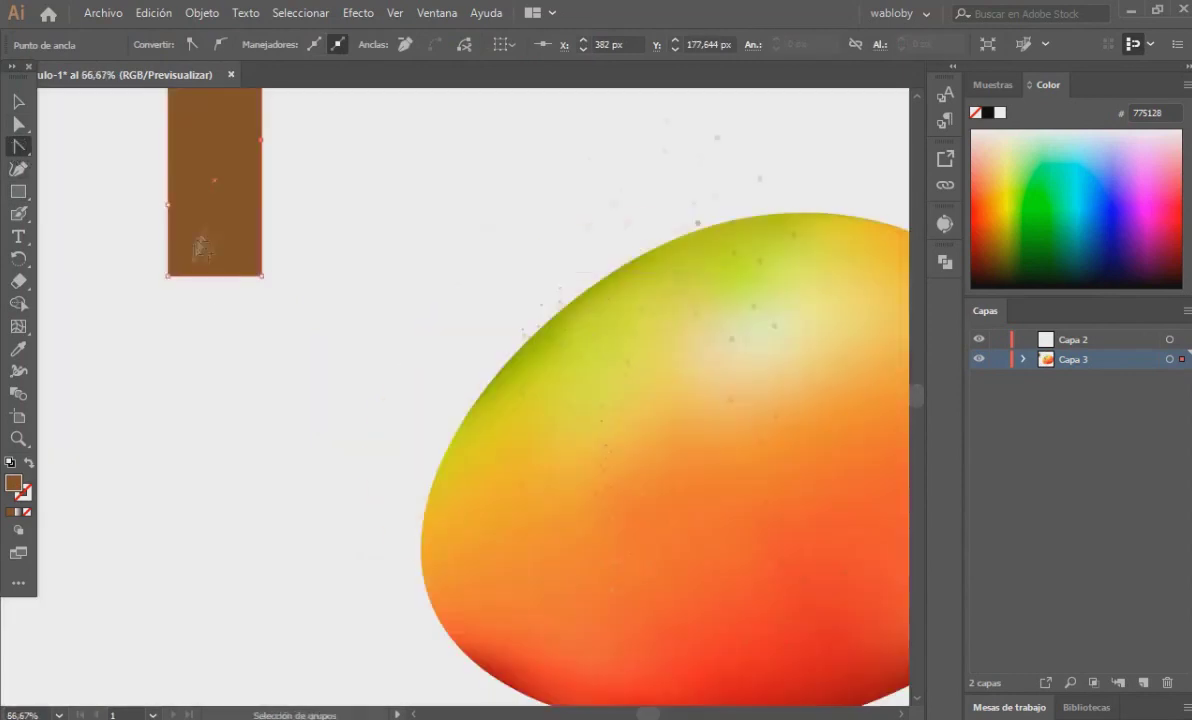
left_click_drag(283, 278, 319, 258)
left_click_drag(168, 275, 173, 152)
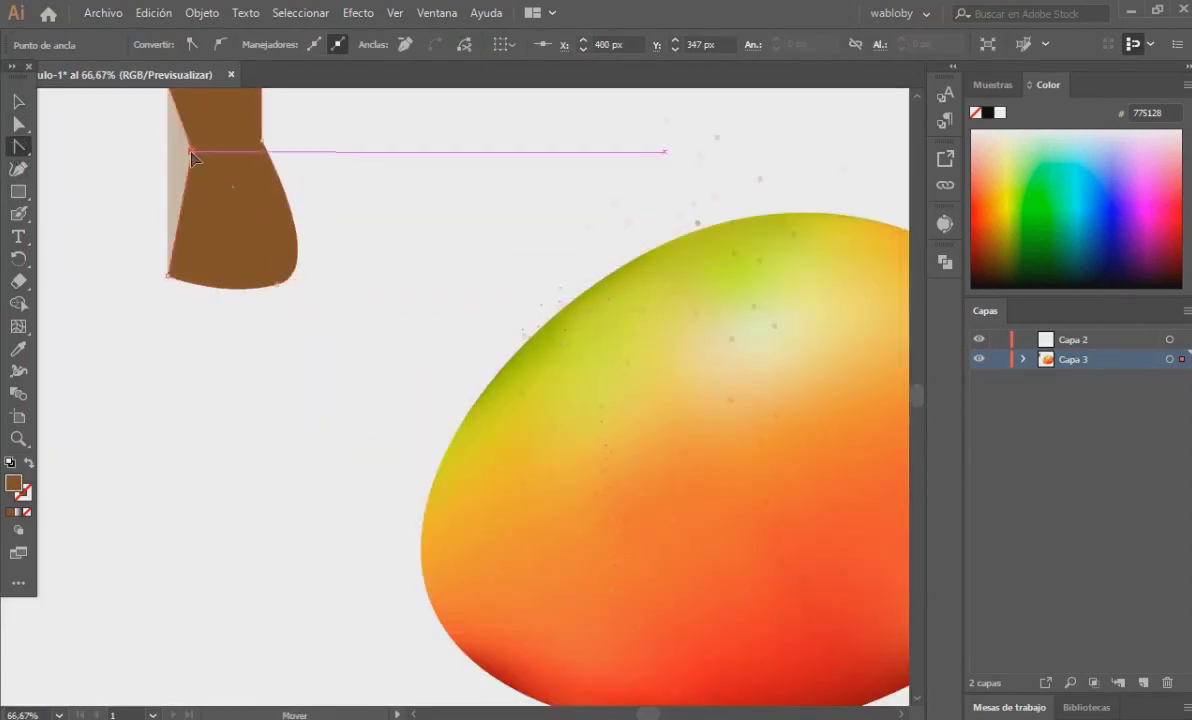
scroll(500, 400, "up", 2)
left_click_drag(262, 174, 260, 114)
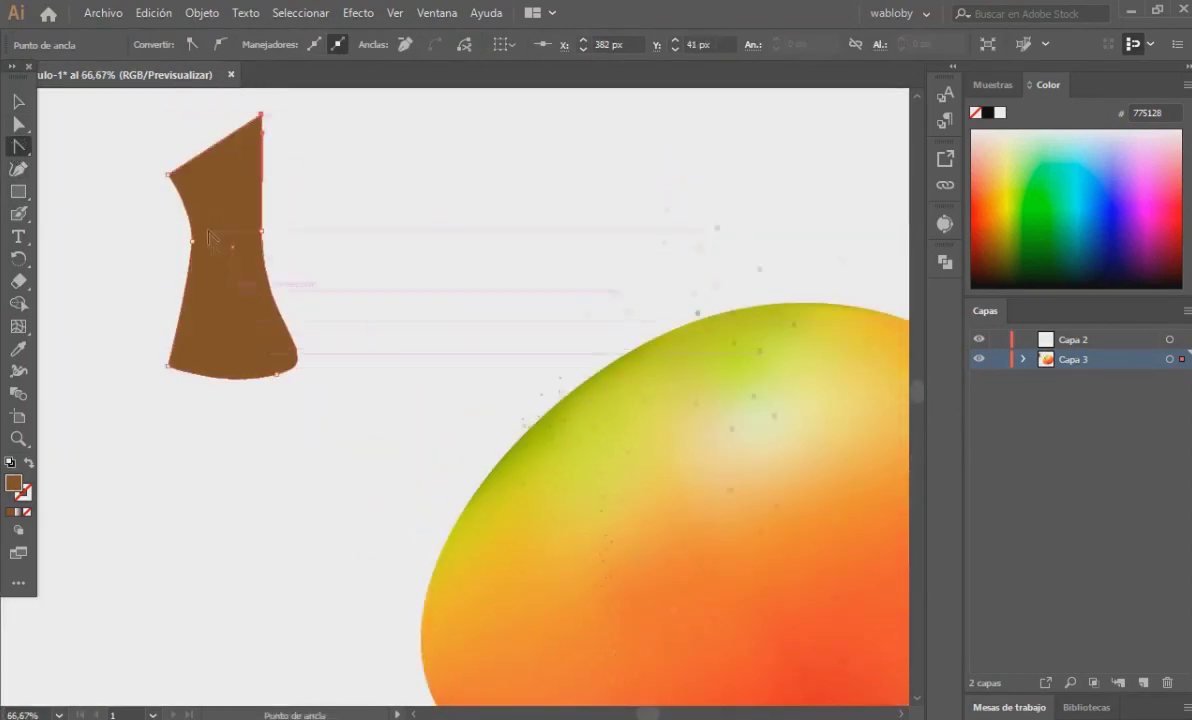
left_click(169, 119)
scroll(262, 140, "up", 1)
left_click_drag(265, 193, 265, 193)
left_click(18, 101)
left_click_drag(231, 403, 231, 502)
left_click(351, 312)
- Warp the stem with a vertical Arc: bend -24%, vertical distortion -38%
key("ctrl+minus")
left_click(279, 338)
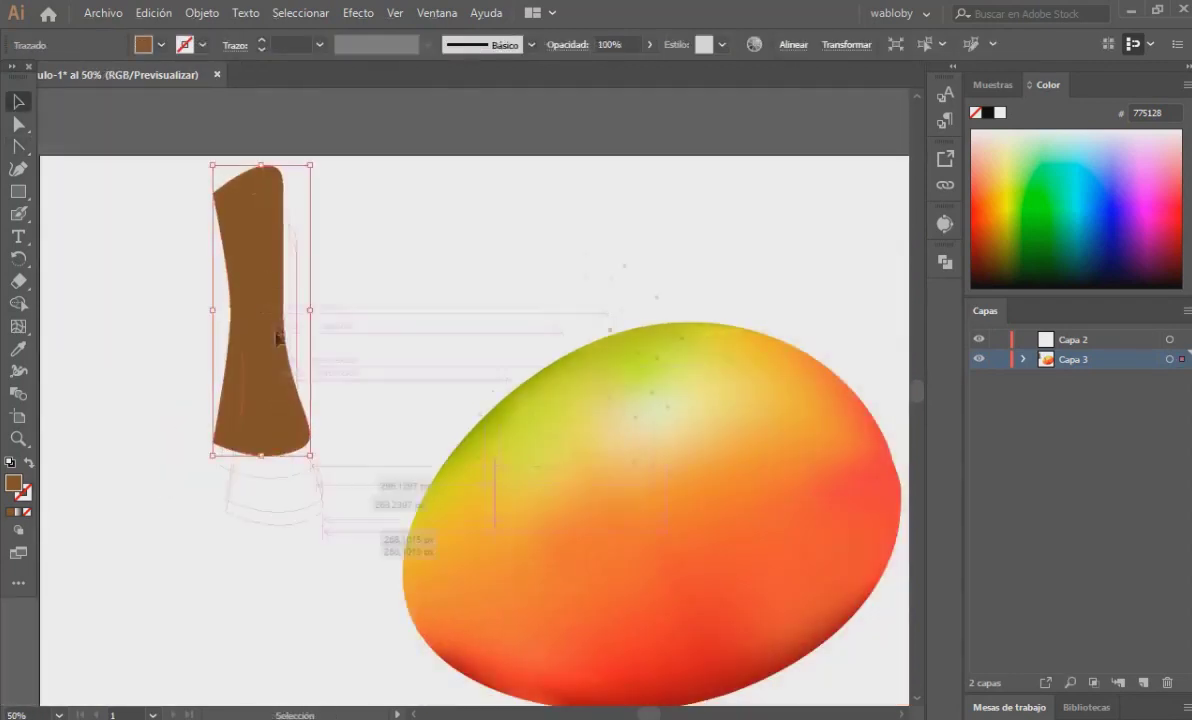
left_click(358, 13)
left_click(678, 165)
left_click(853, 280)
left_click_drag(855, 306, 823, 306)
left_click_drag(844, 359, 816, 387)
left_click(872, 443)
- Convert the stem into a gradient mesh with a central mesh point
left_click(201, 13)
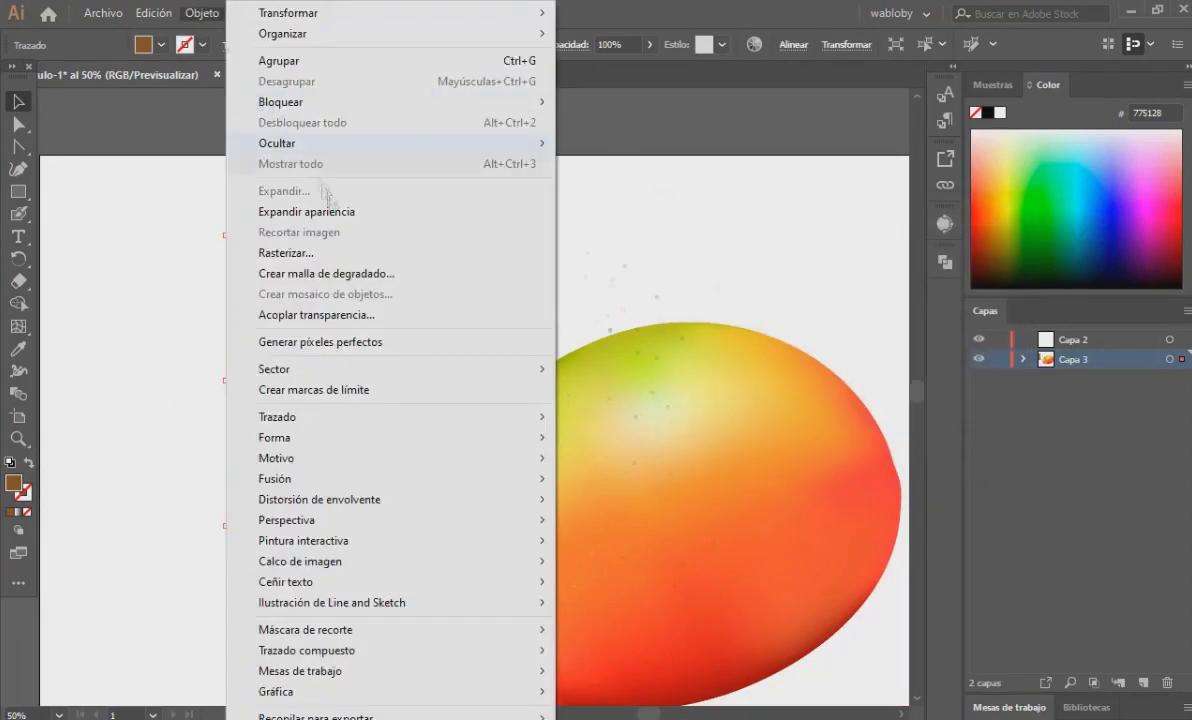
left_click(290, 205)
key("v")
left_click(300, 380)
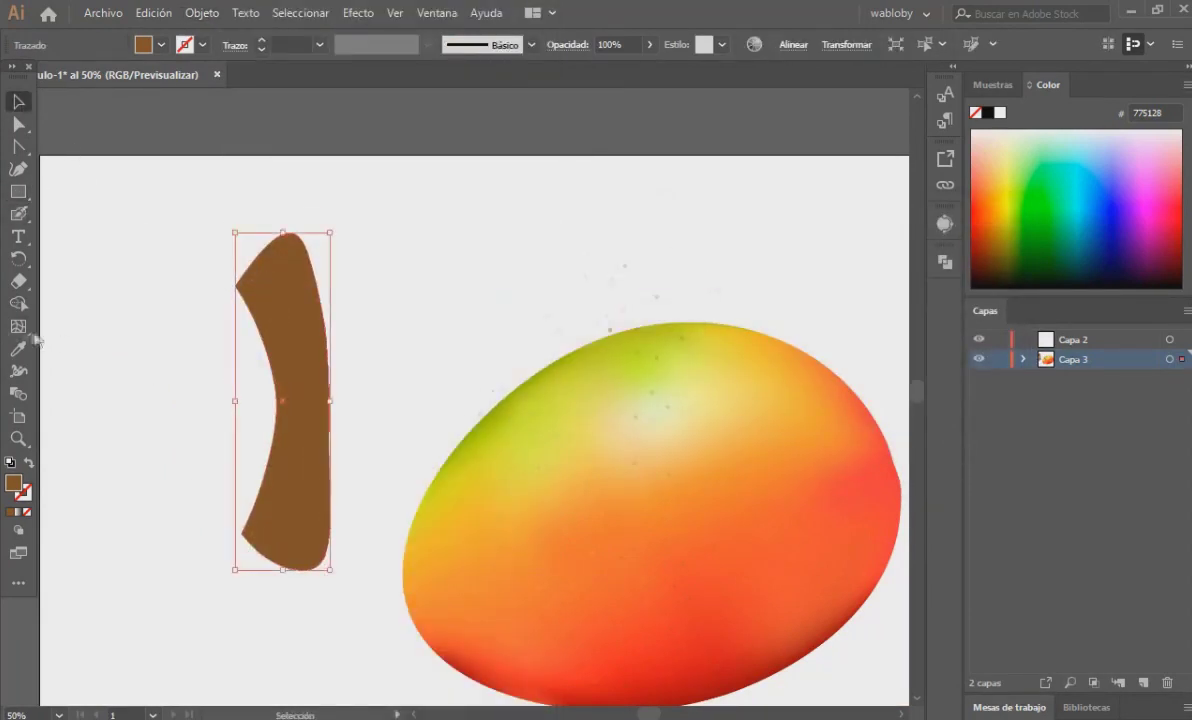
key("u")
left_click(306, 405)
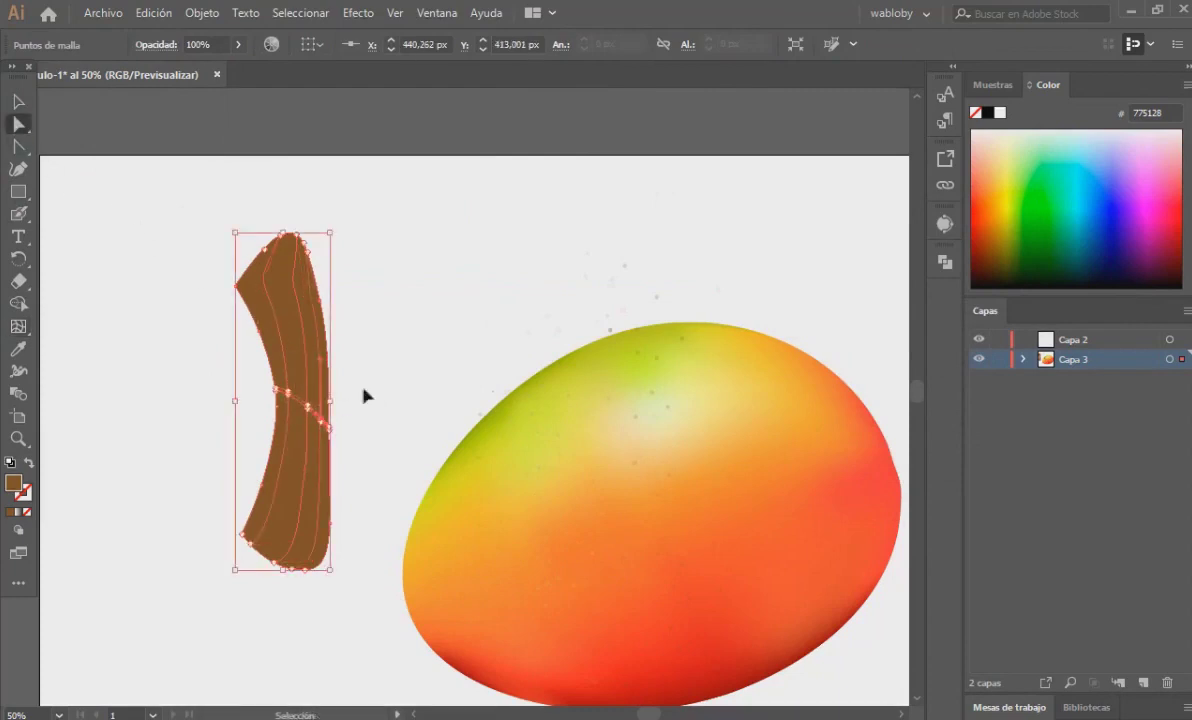
- Recolour the stem's selected mesh points with lighter brown and olive shades in the Color Picker
scroll(365, 396, "up", 1)
double_click(13, 483)
left_click(798, 250)
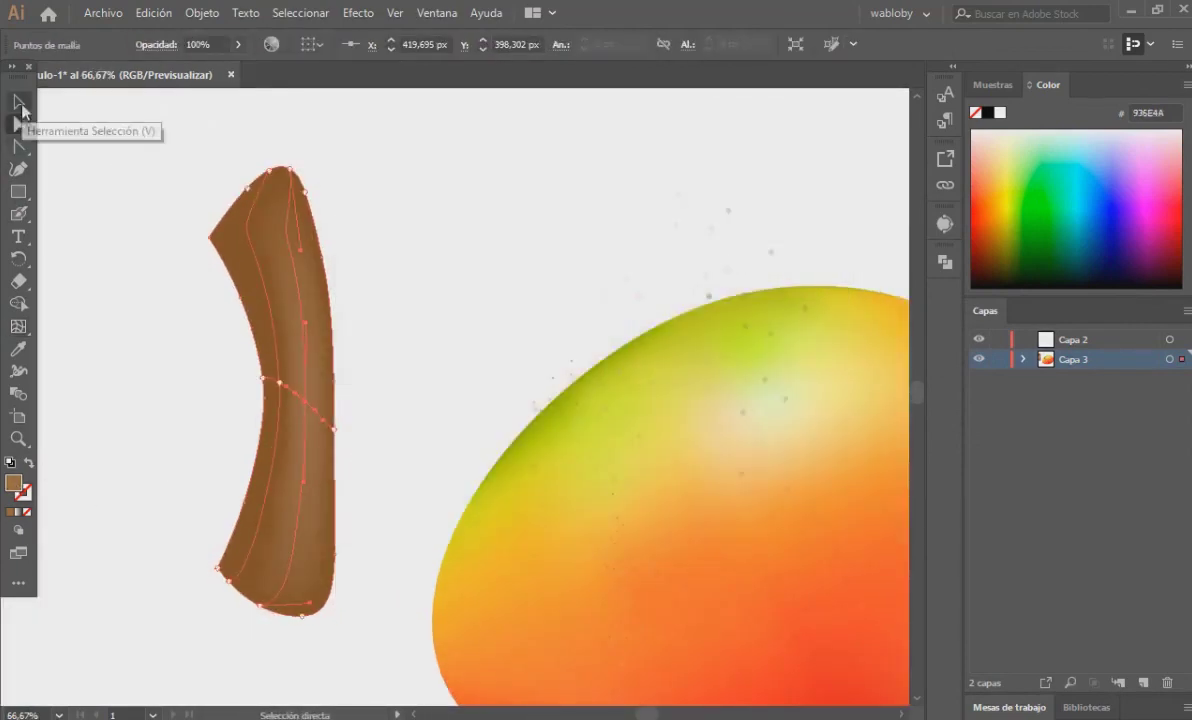
double_click(13, 483)
left_click(616, 436)
left_click(447, 351)
left_click(798, 251)
double_click(13, 483)
left_click(615, 460)
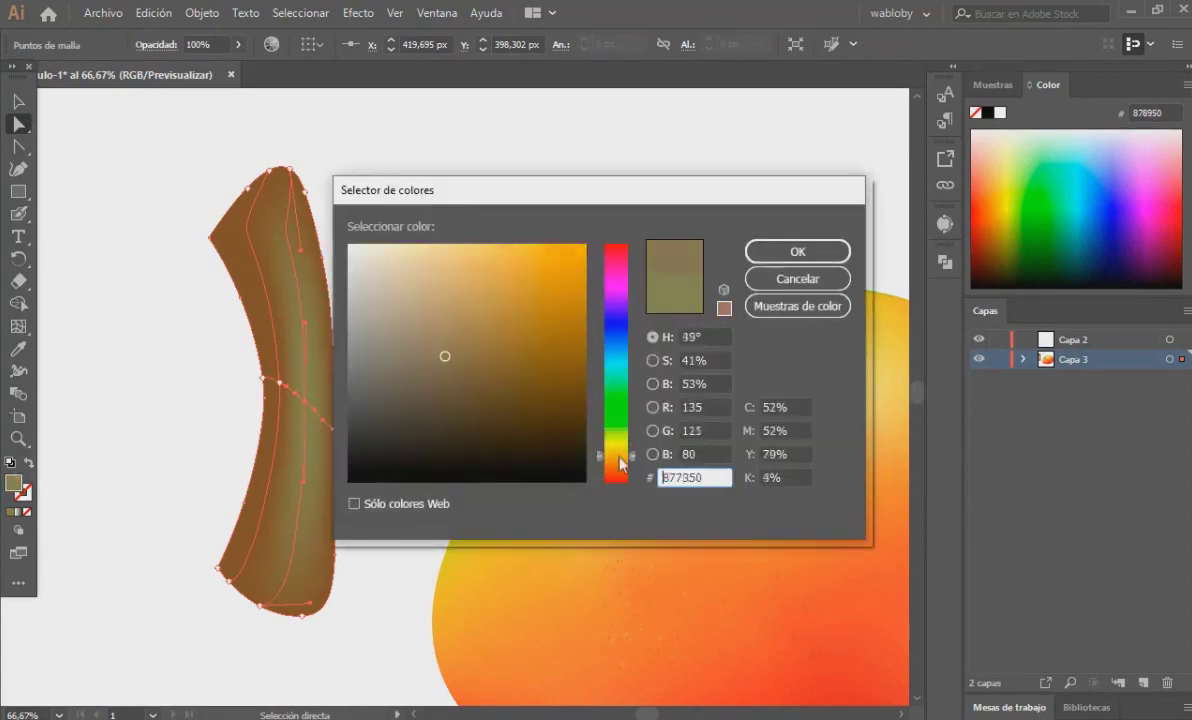
left_click(798, 251)
left_click(160, 300)
- Colour stem mesh points with hex browns 757528 and 916436
double_click(13, 483)
type("757528")
key("Return")
scroll(155, 298, "down", 1)
scroll(155, 298, "up", 2)
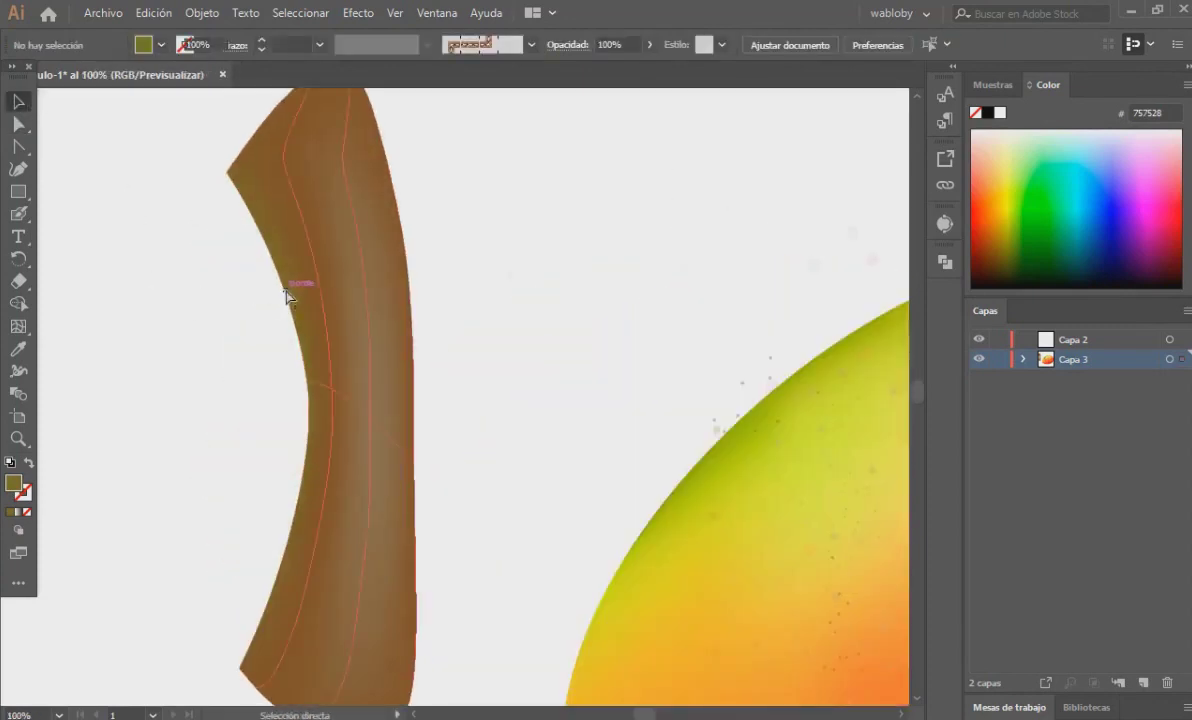
left_click(333, 390)
double_click(13, 483)
type("916436")
key("Return")
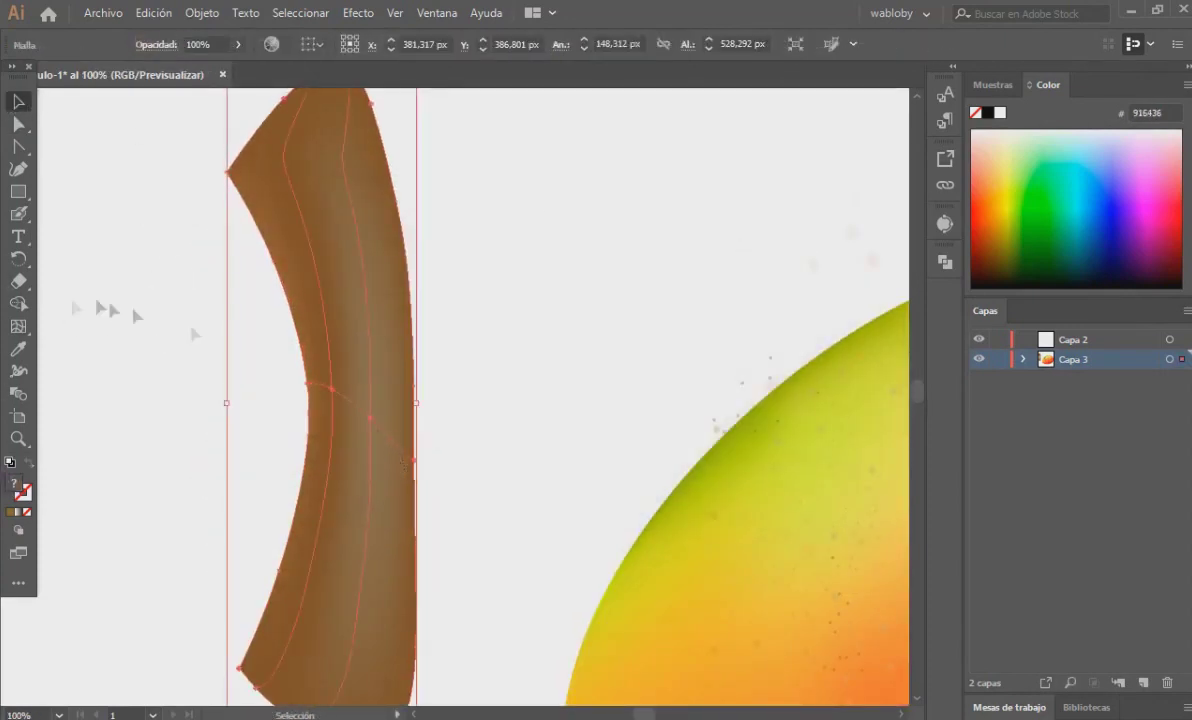
- Add a mesh line across the stem and colour its point lighter brown A57138
key("u")
left_click(393, 436)
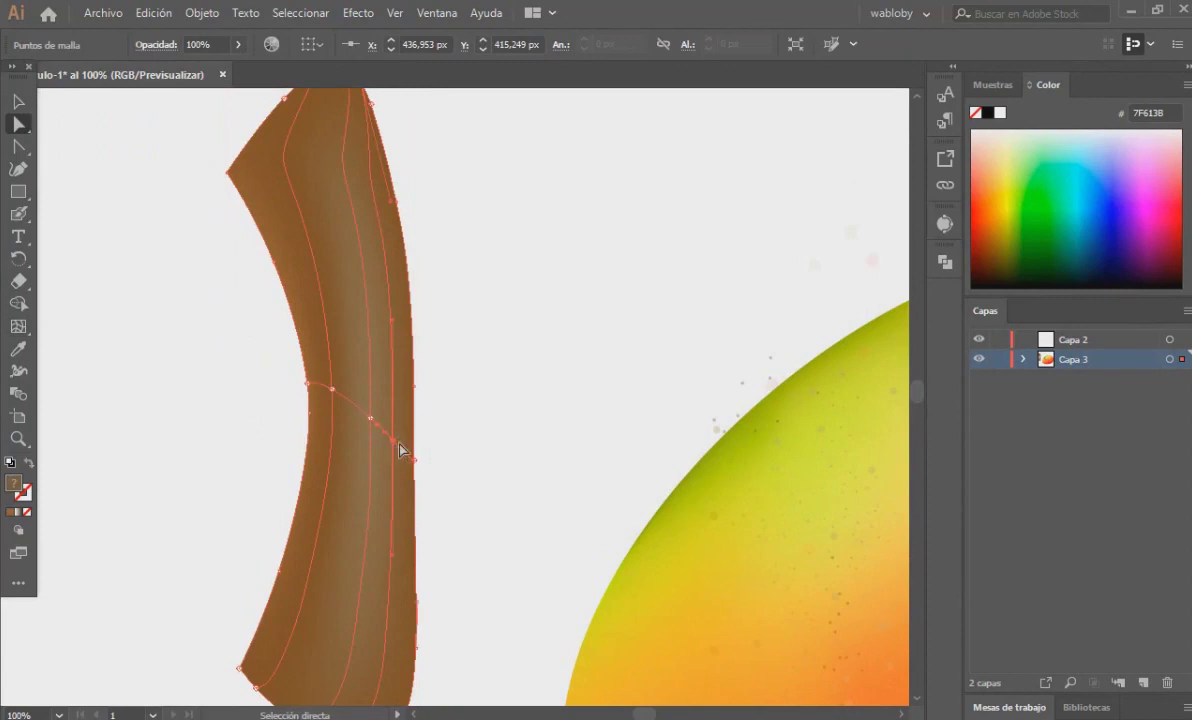
double_click(13, 483)
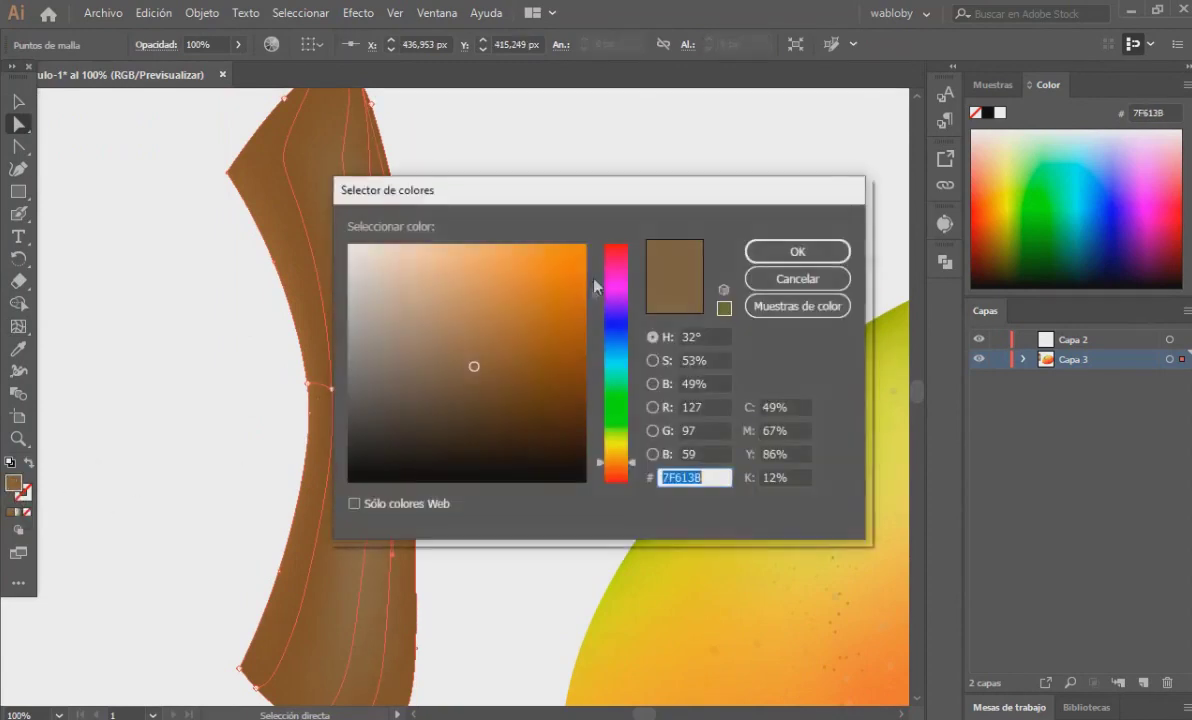
type("A57138")
key("Return")
left_click(192, 287)
- Colour a mesh point near the stem's bottom dark brown 49290E
scroll(250, 350, "down", 2)
left_click(376, 319)
left_click(385, 345)
key("a")
left_click(173, 247)
scroll(173, 247, "down", 1)
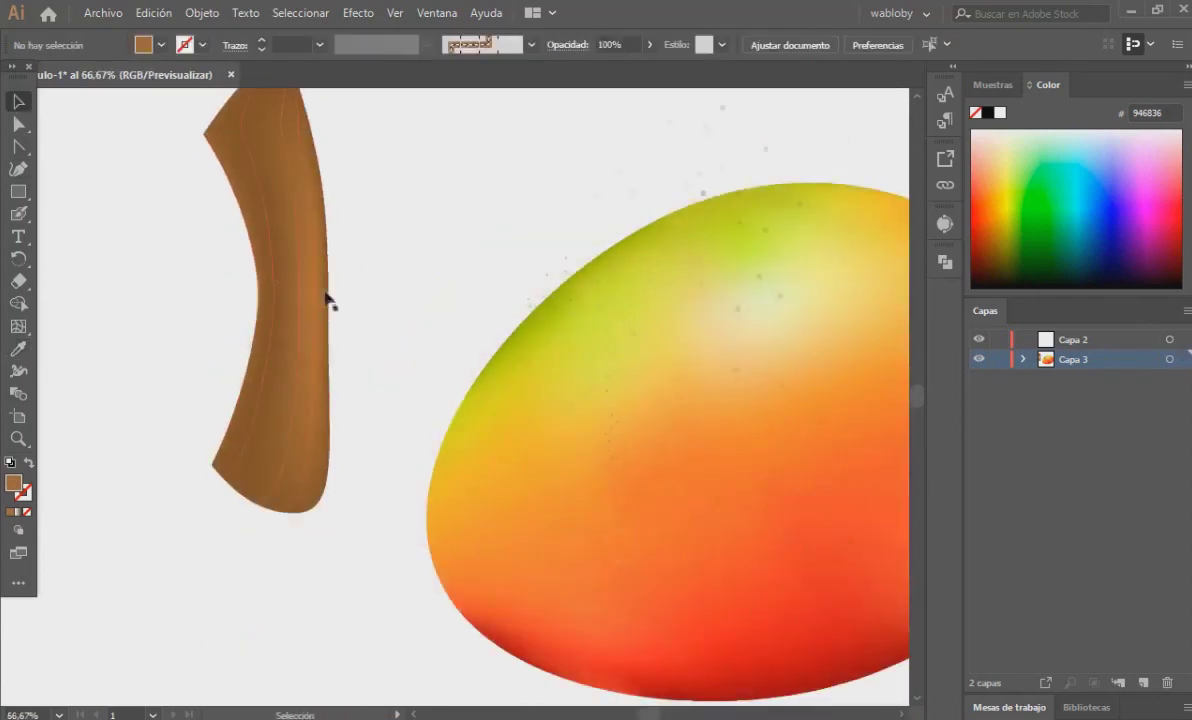
left_click(327, 300)
left_click(262, 280)
double_click(13, 483)
key("Return")
double_click(13, 483)
type("49290E")
key("Return")
- Give the stem's bottom mesh point a darker brown sampled with the Eyedropper, then deselect
key("v")
scroll(184, 454, "up", 2)
key("a")
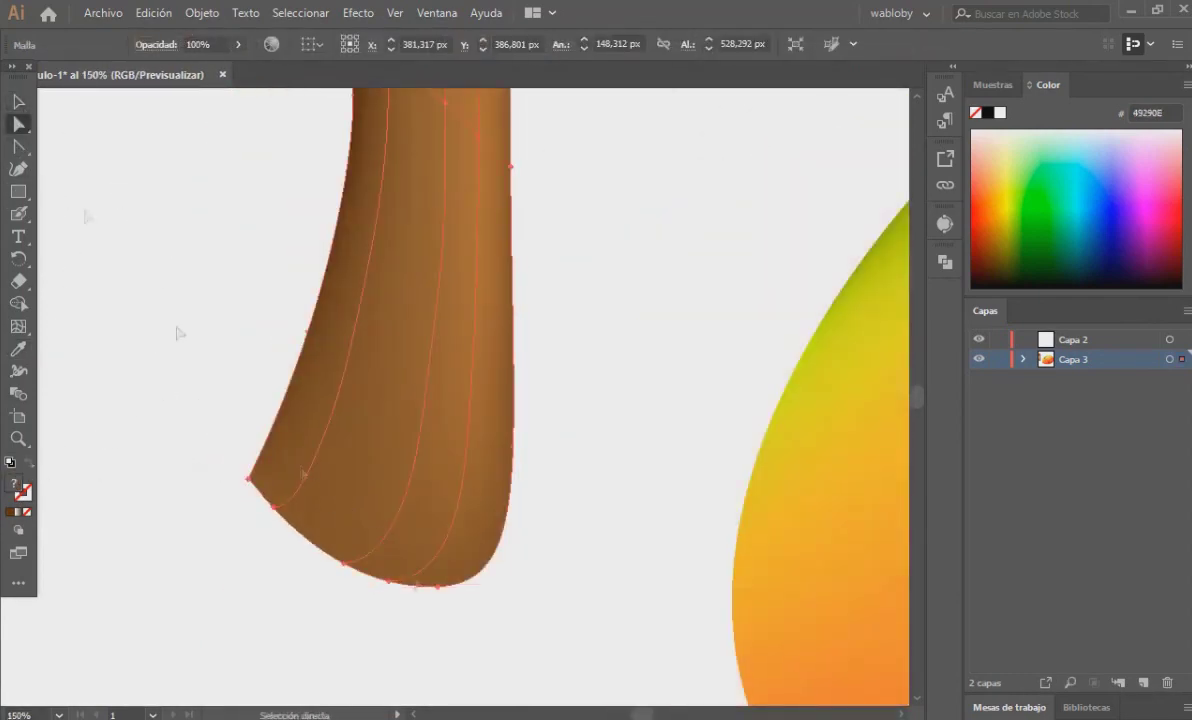
double_click(13, 483)
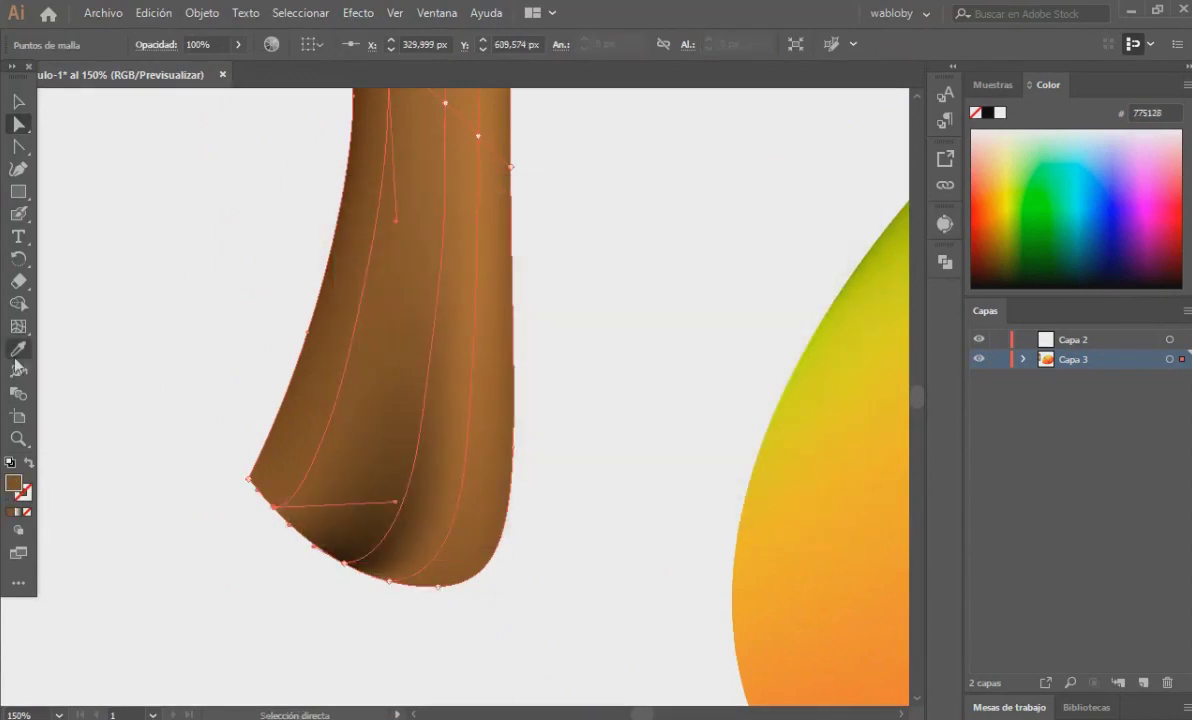
left_click(18, 348)
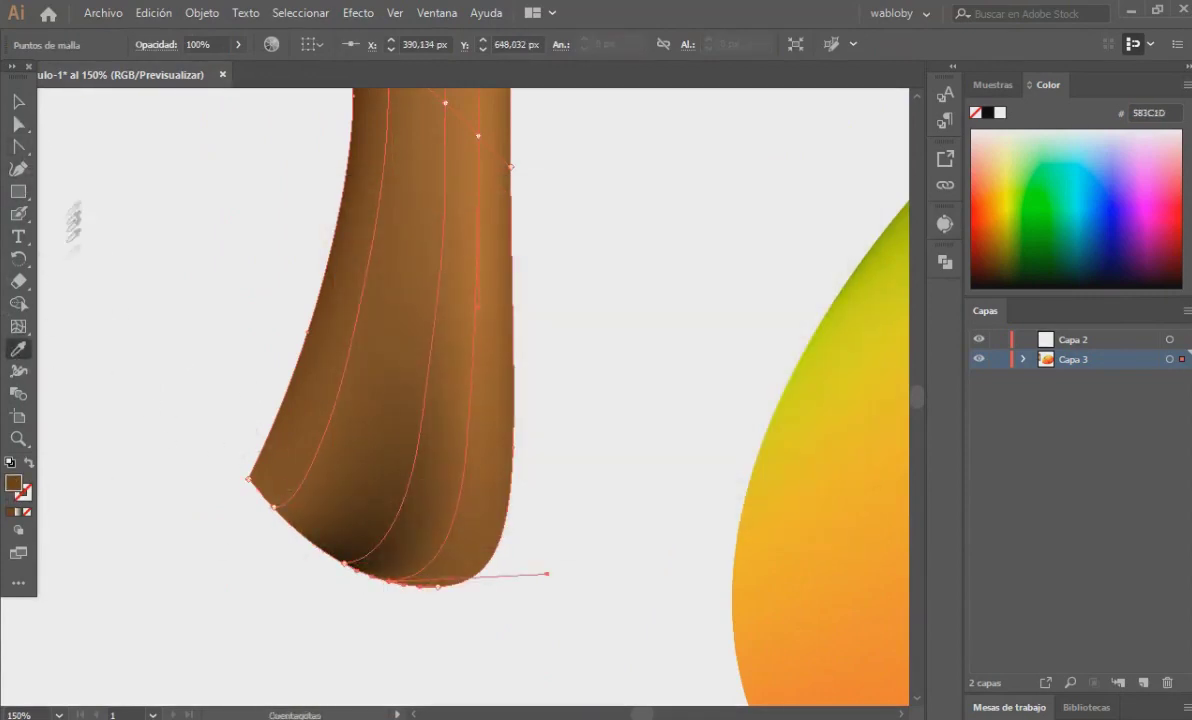
left_click(439, 588)
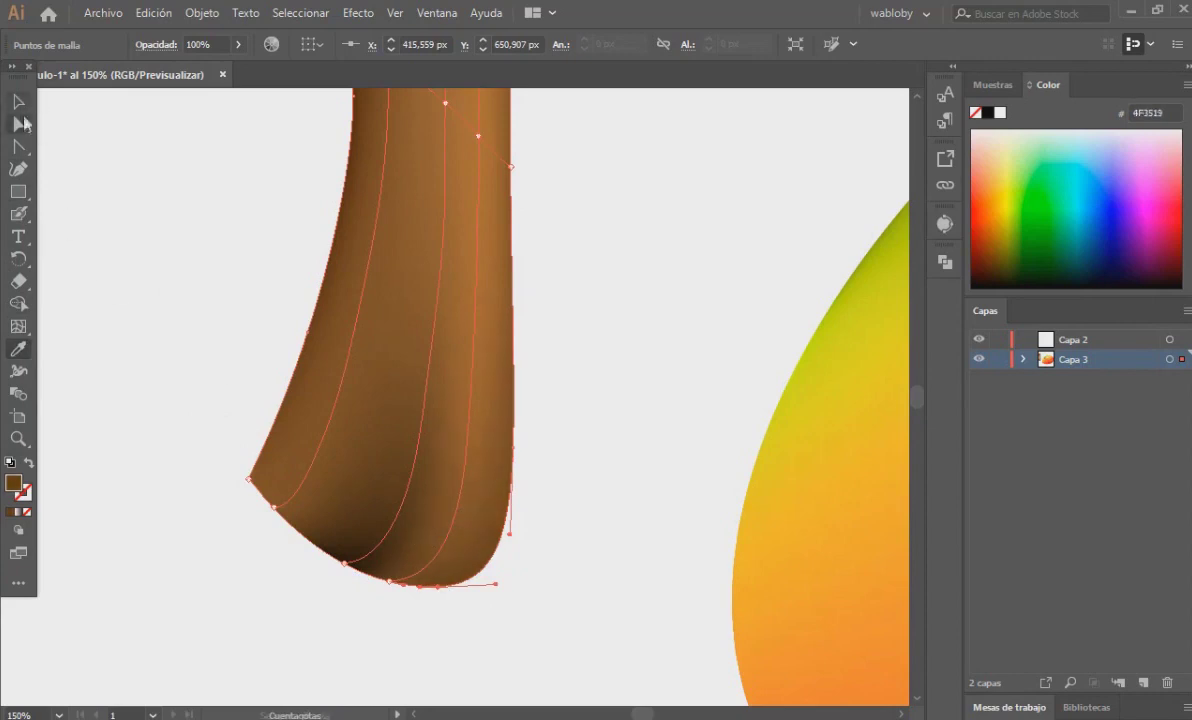
left_click(341, 527)
key("v")
left_click(160, 314)
- Draw an ellipse over the top of the stem
key("ctrl+minus")
key("ctrl+minus")
key("ctrl+minus")
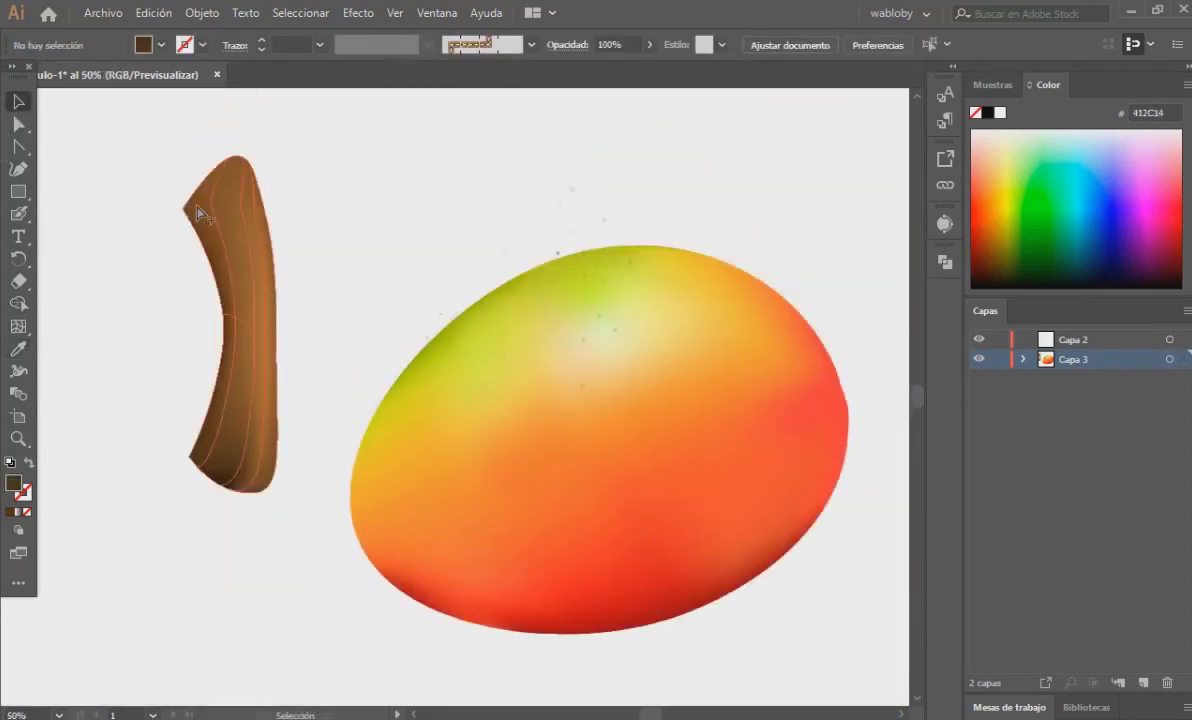
scroll(105, 195, "up", 1)
key("l")
left_click_drag(407, 226, 240, 180)
key("v")
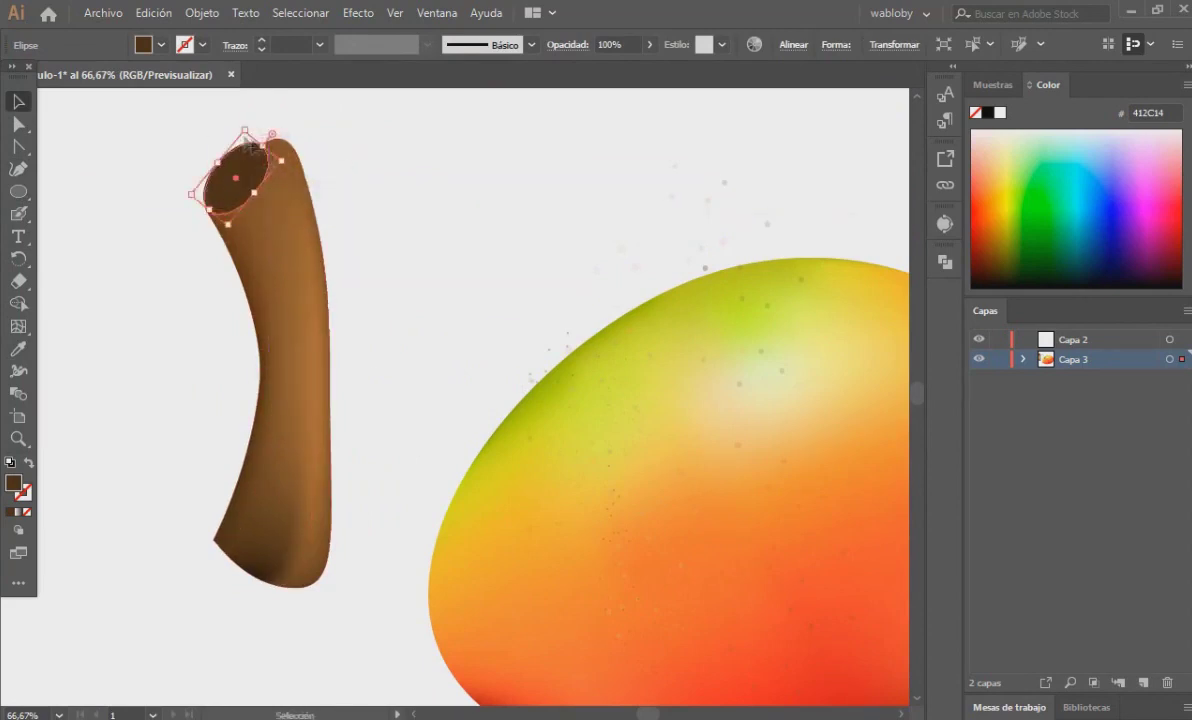
key("a")
key("ctrl+plus")
left_click(195, 243)
scroll(195, 243, "up", 3)
key("v")
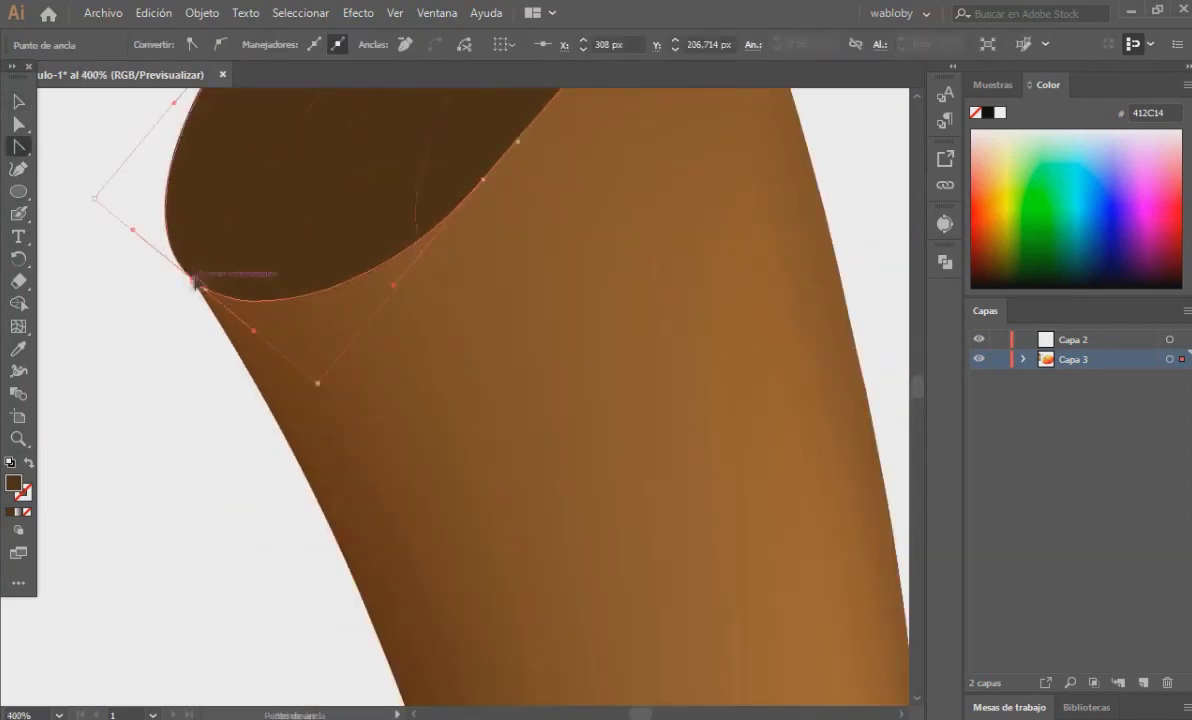
- Fill the ellipse with a radial gradient at angle -140° and 50% aspect ratio
key("ctrl+minus")
key("ctrl+minus")
key("ctrl+minus")
key("ctrl+F9")
left_click(849, 449)
left_click(870, 522)
left_click(893, 441)
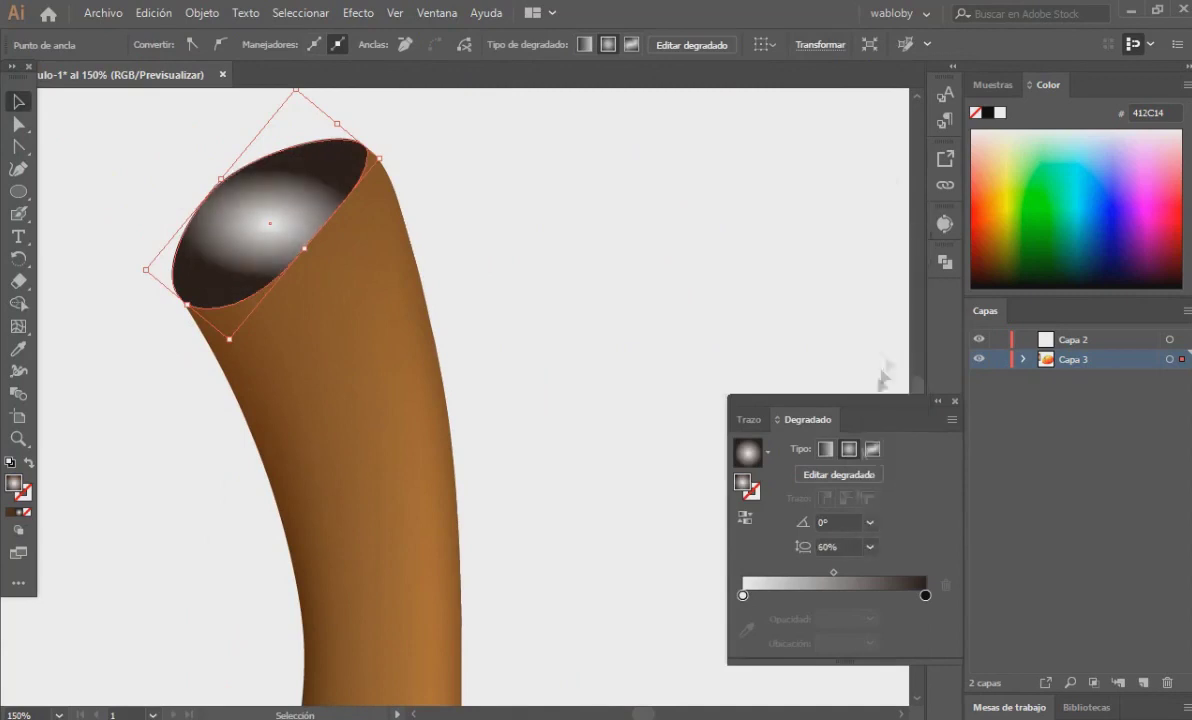
left_click(870, 547)
left_click(890, 480)
left_click(870, 522)
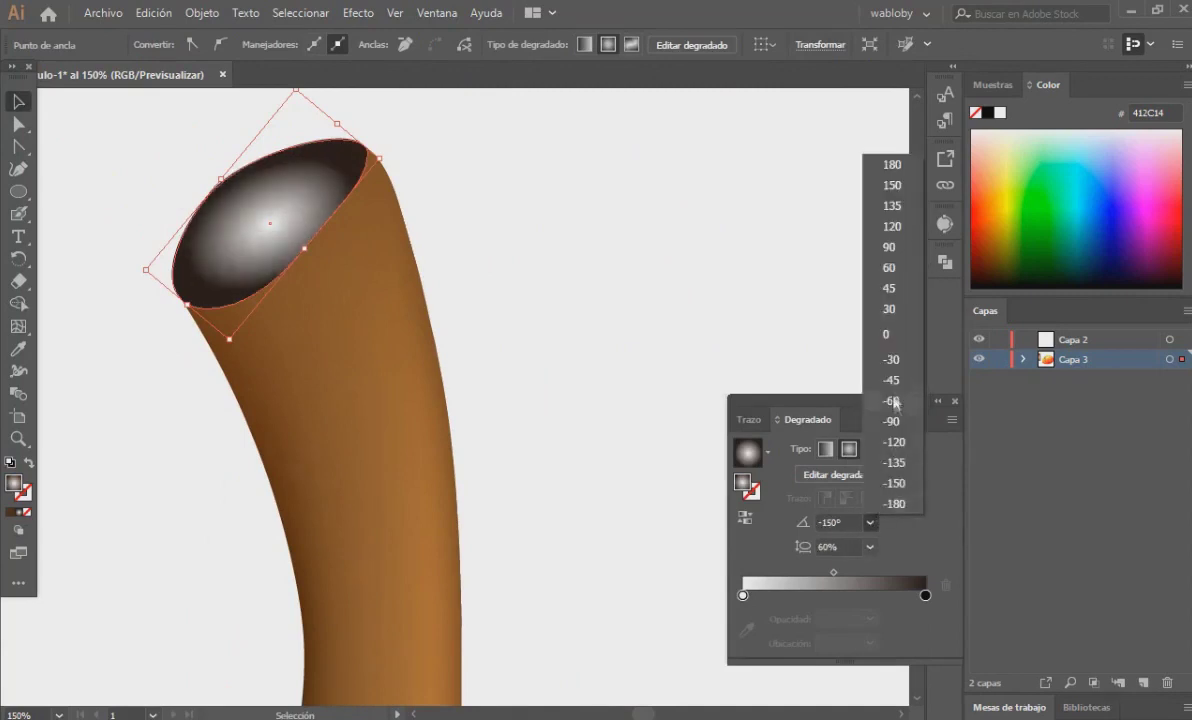
left_click(893, 462)
left_click(870, 547)
left_click(890, 460)
- Set the gradient stops to browns and reposition the gradient inside the opening
left_click(925, 595)
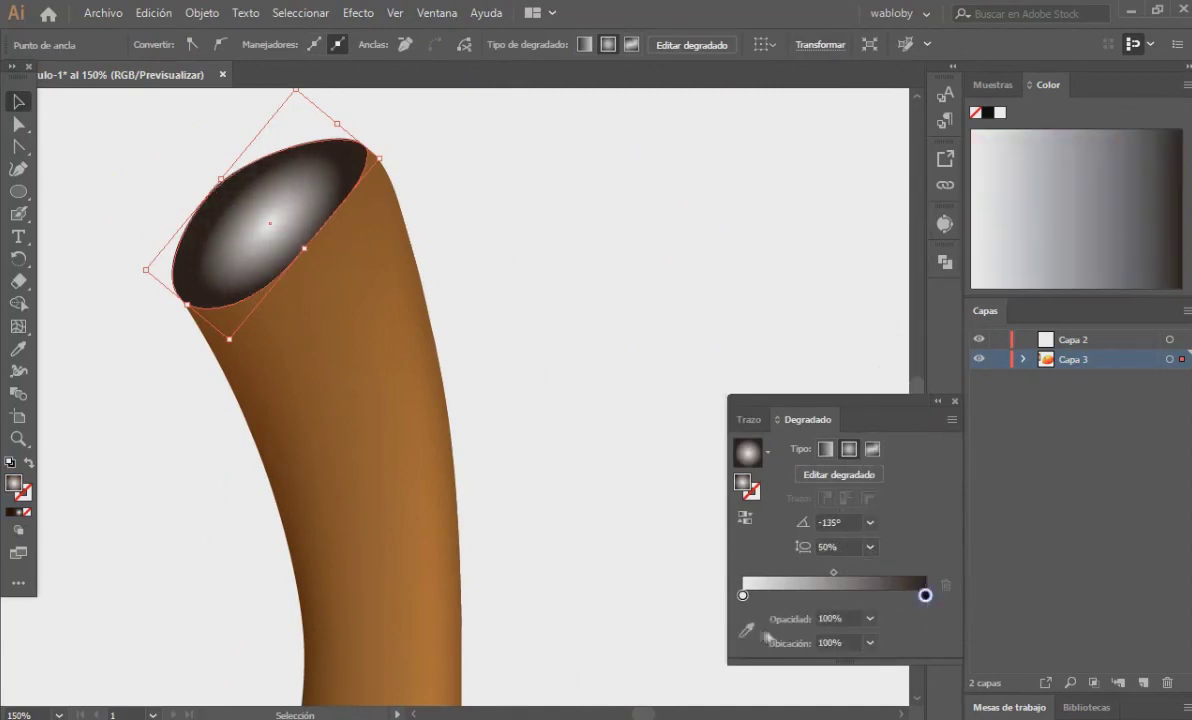
left_click(746, 630)
left_click(207, 330)
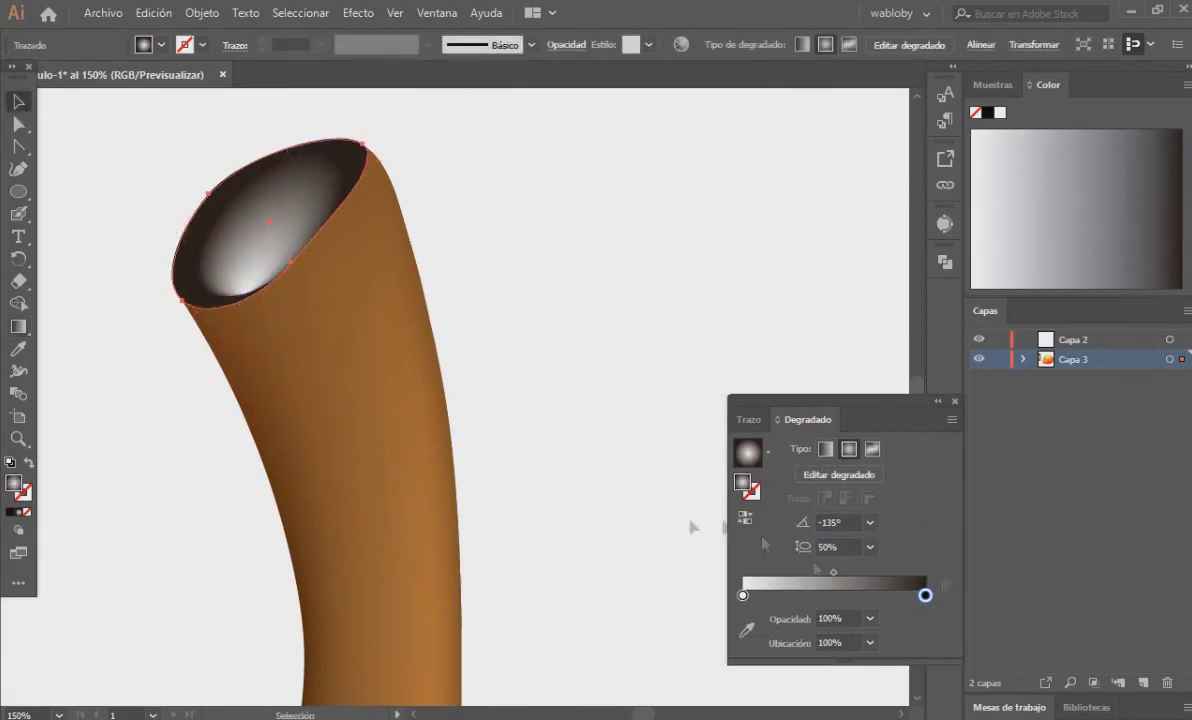
double_click(742, 595)
left_click(776, 437)
double_click(742, 595)
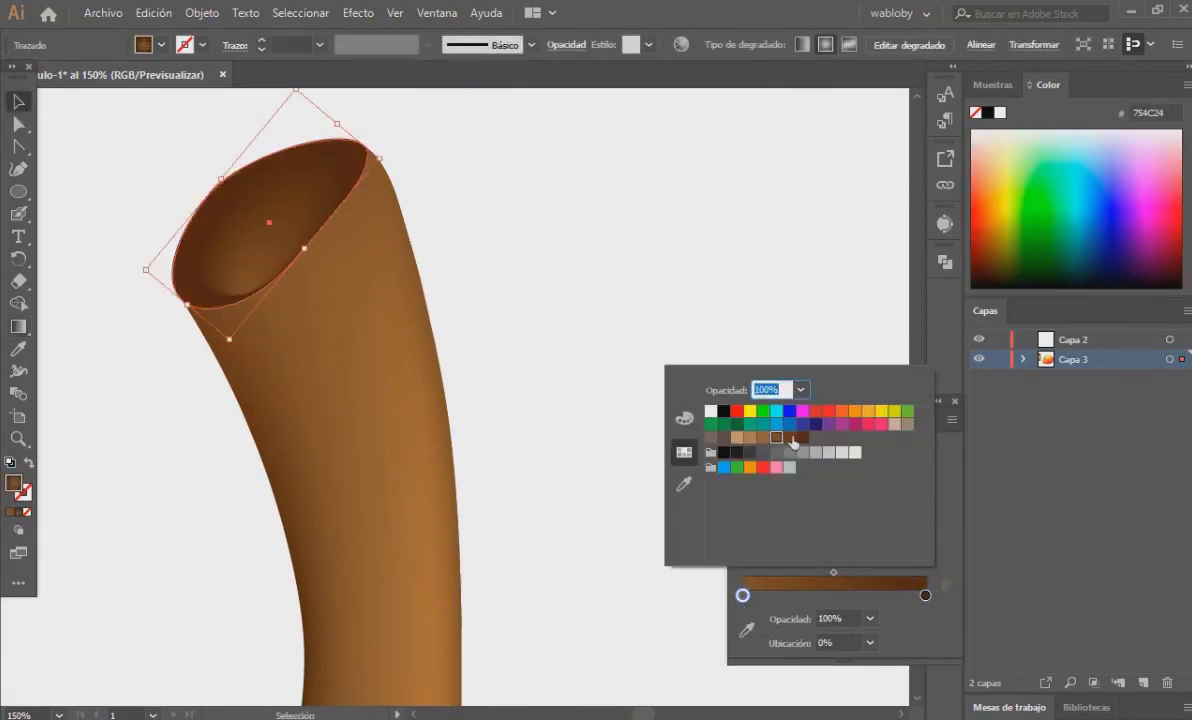
key("Escape")
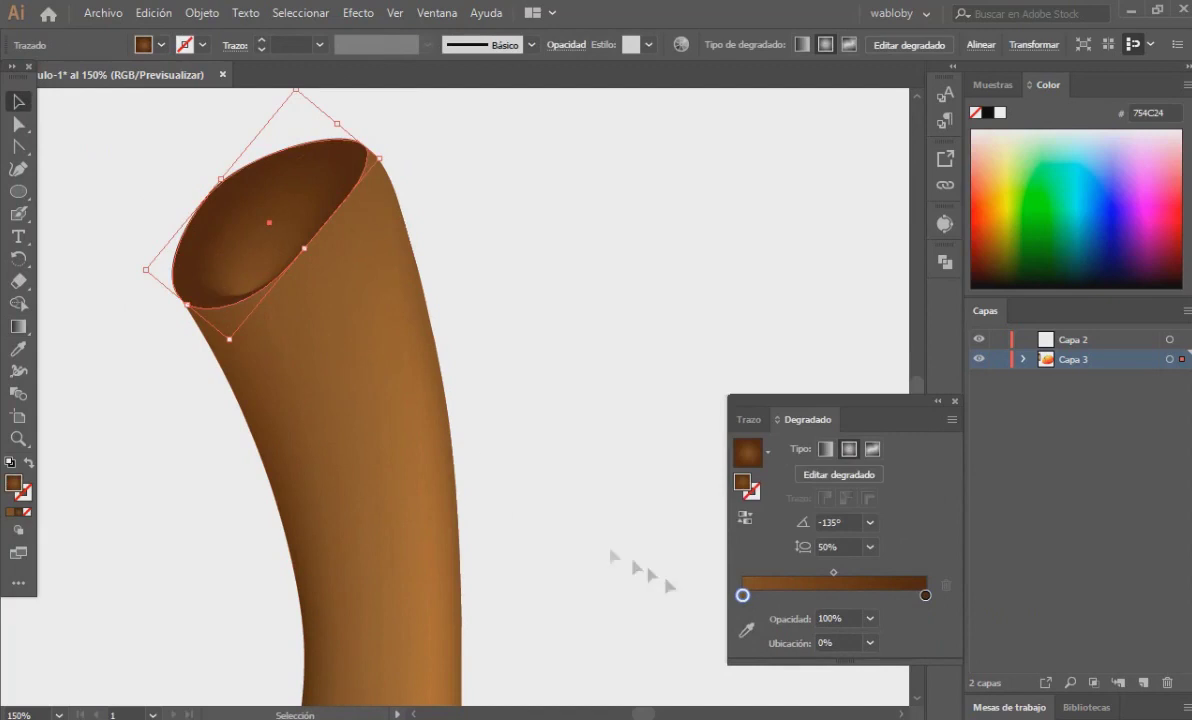
key("g")
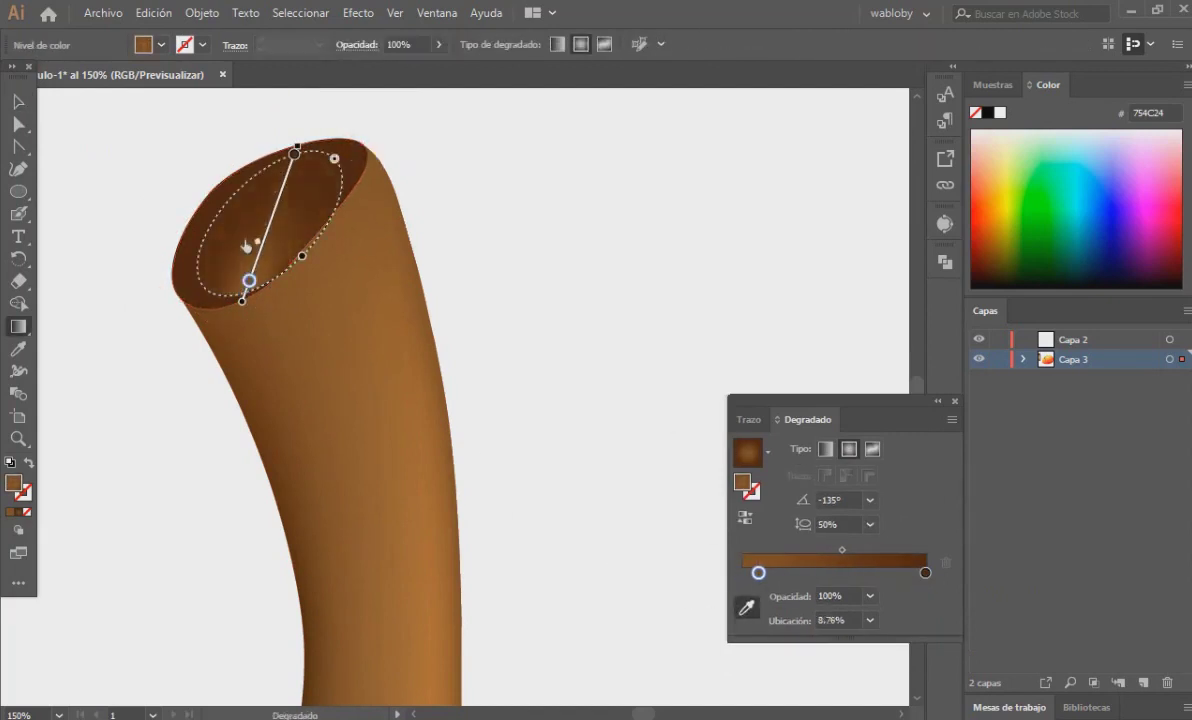
left_click_drag(340, 165, 265, 230)
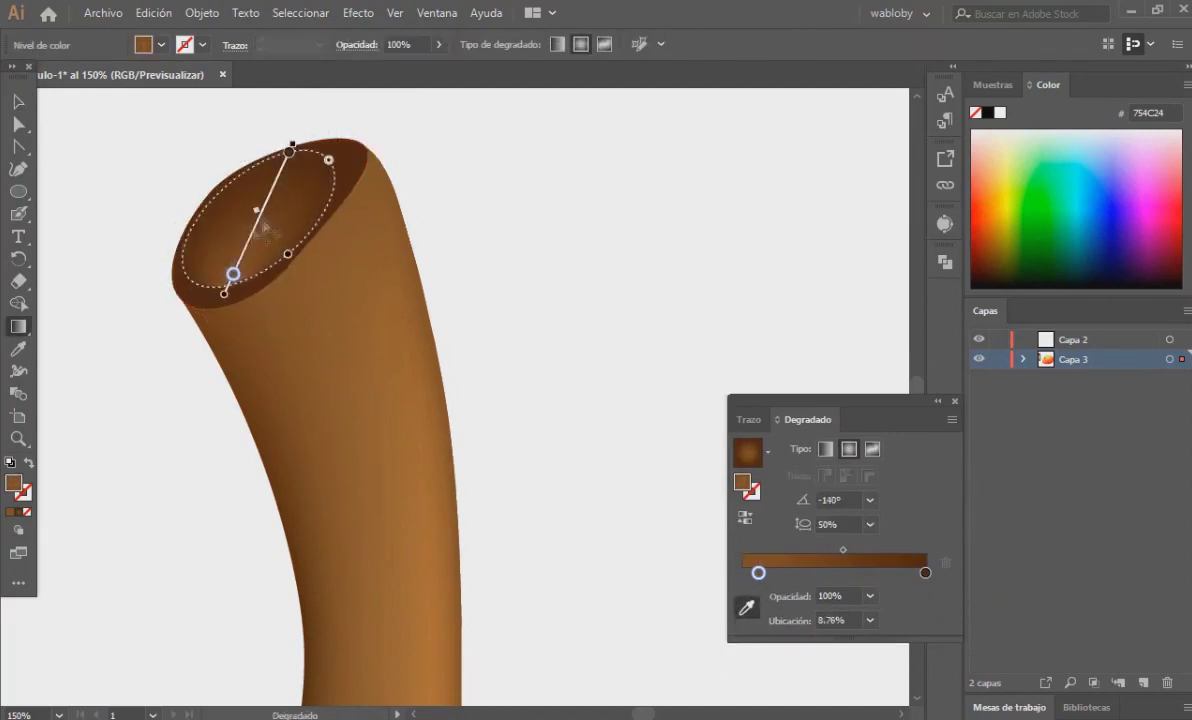
key("ctrl+minus")
key("ctrl+minus")
key("ctrl+minus")
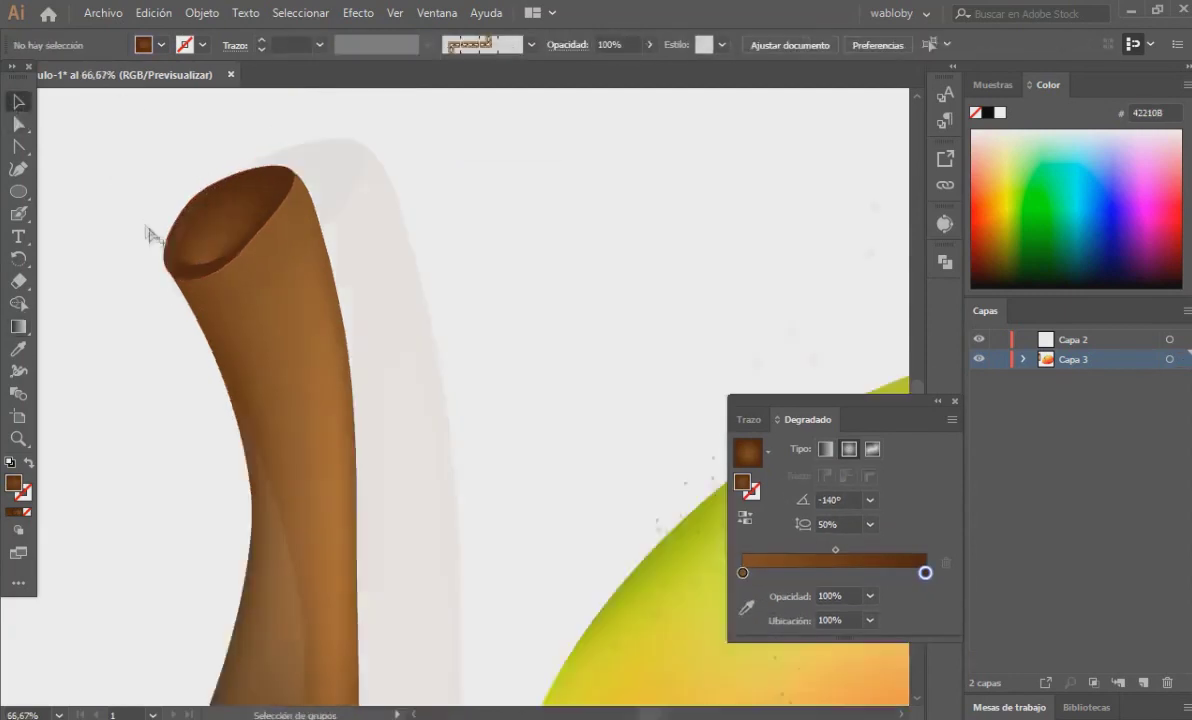
- Place the stem at the mango's upper right, behind the mango, rotated and scaled down
key("v")
right_click(213, 372)
key("Escape")
left_click_drag(933, 414, 945, 290)
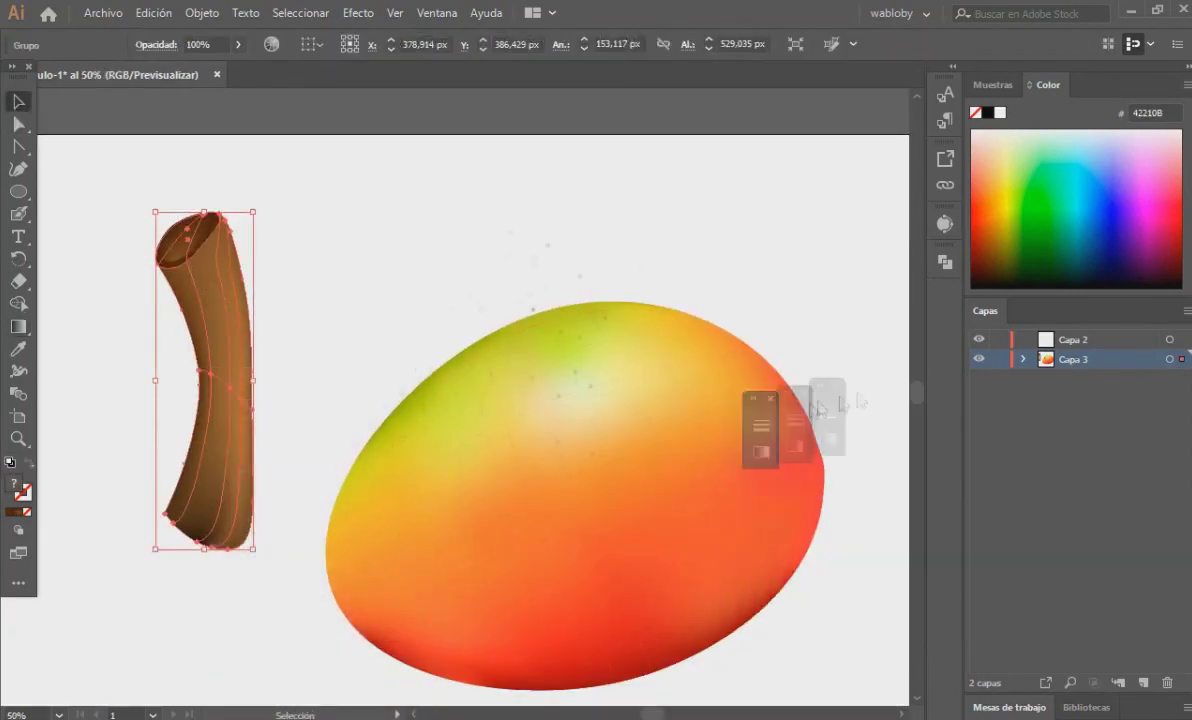
left_click_drag(221, 325, 846, 271)
right_click(846, 271)
left_click(900, 474)
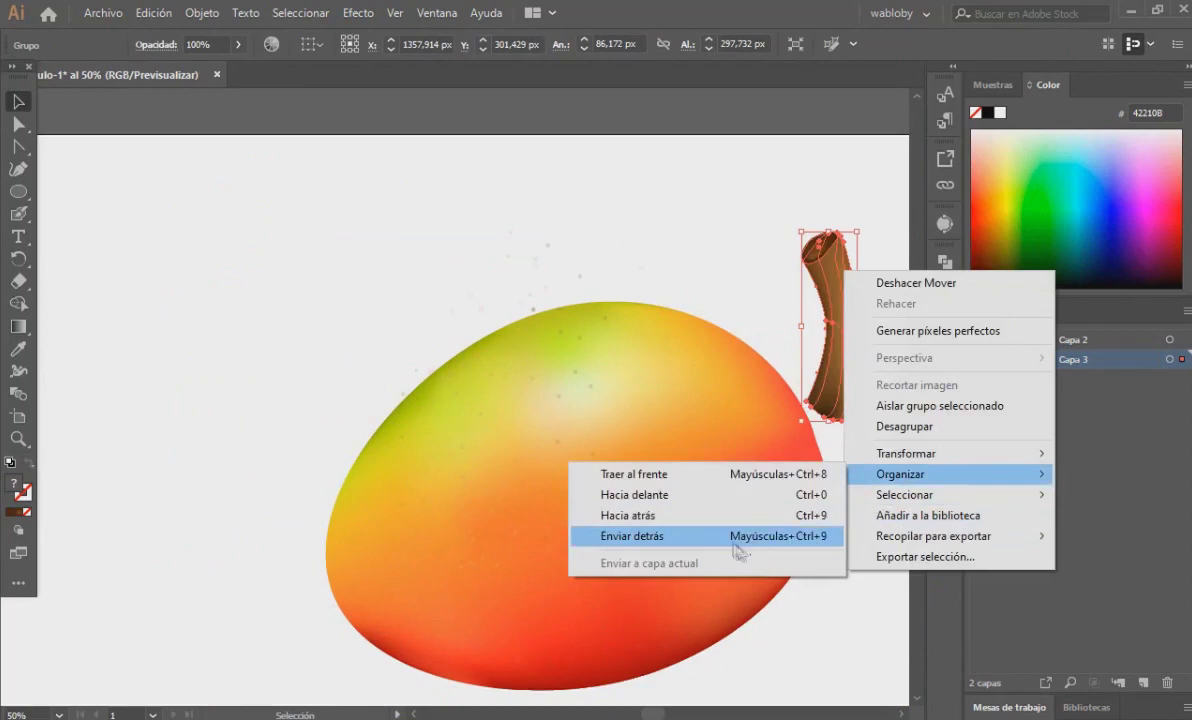
left_click(740, 553)
left_click_drag(857, 422, 860, 460)
left_click(900, 714)
left_click_drag(785, 447, 715, 355)
left_click(790, 398)
- Drag the stem's bottom anchor points onto the mango's edge, then deselect
scroll(790, 398, "up", 1, "alt")
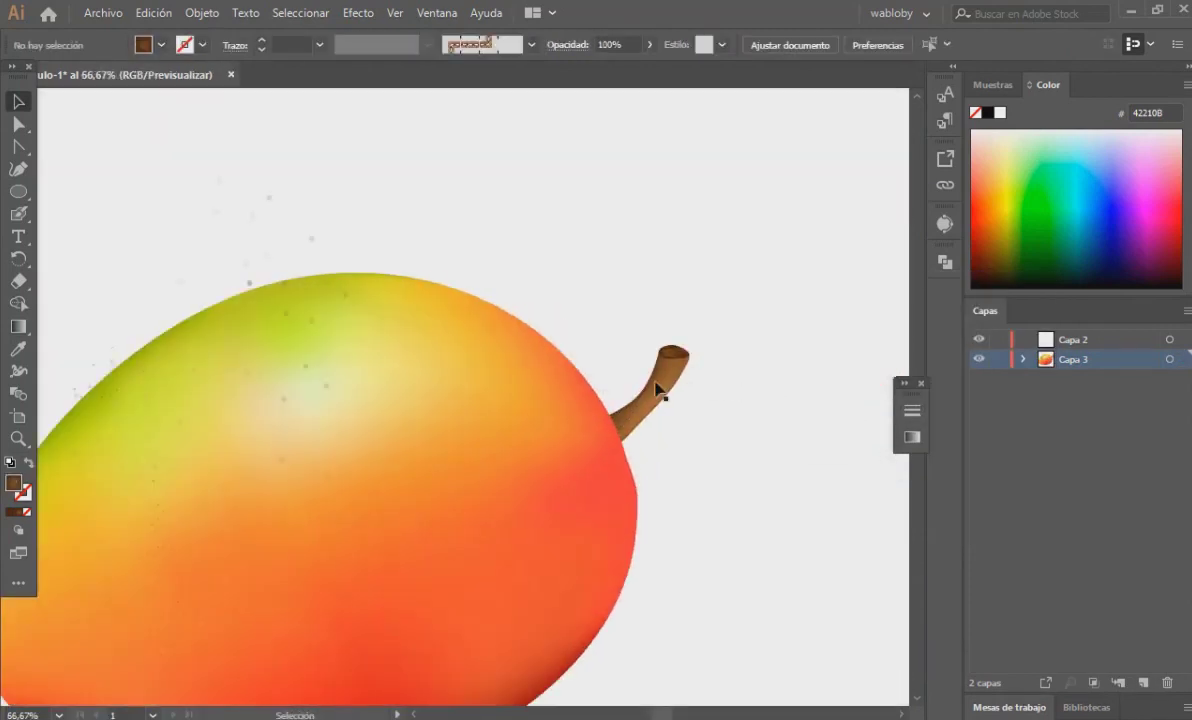
left_click(686, 352)
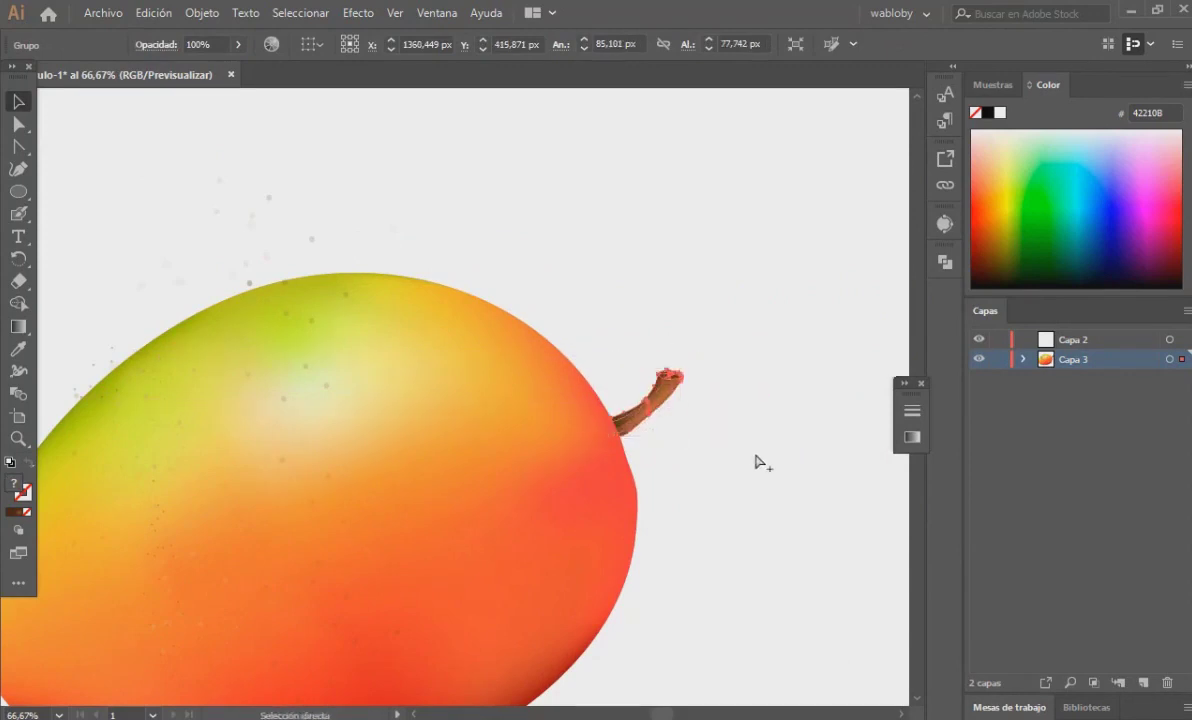
scroll(740, 500, "down", 1, "alt")
scroll(527, 252, "up", 3, "alt")
key("a")
left_click(527, 252)
scroll(510, 305, "up", 1, "alt")
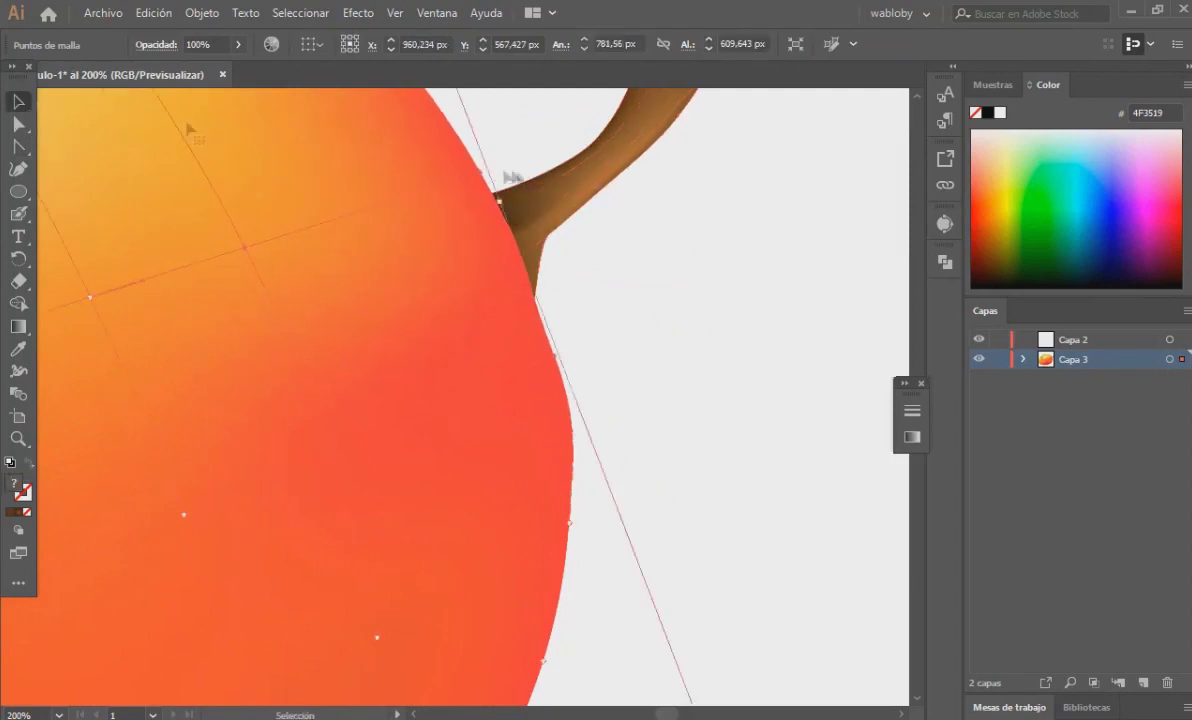
left_click_drag(475, 180, 496, 188)
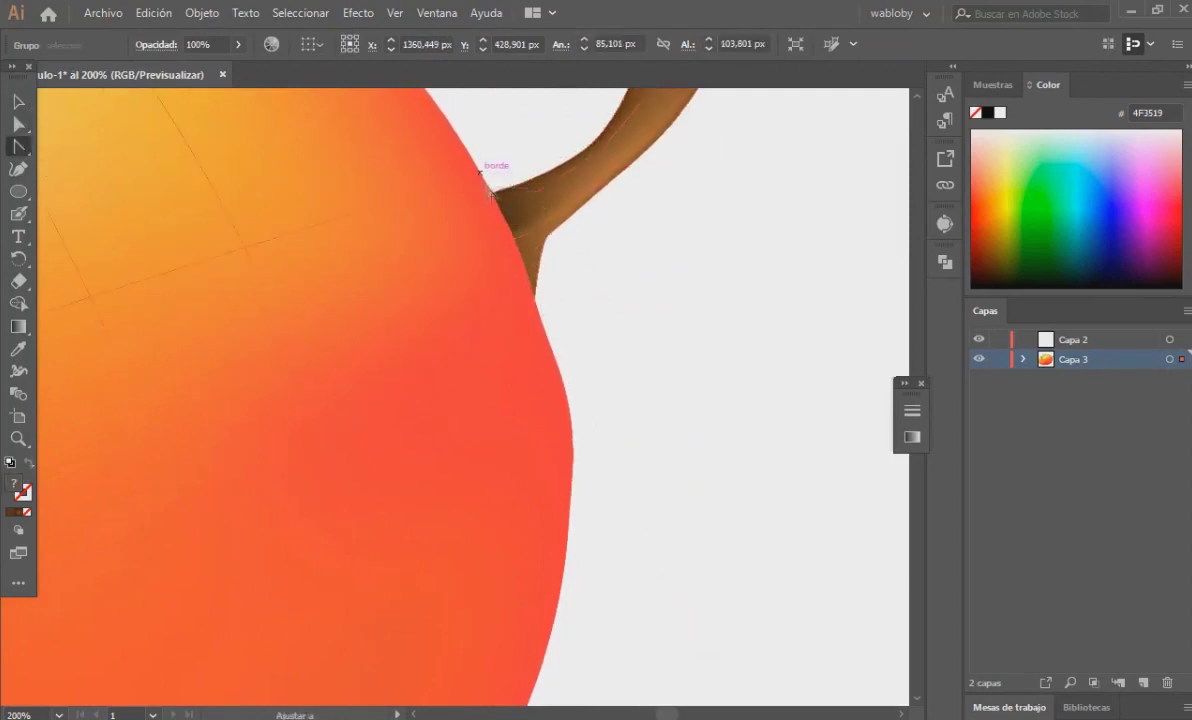
left_click_drag(527, 268, 553, 255)
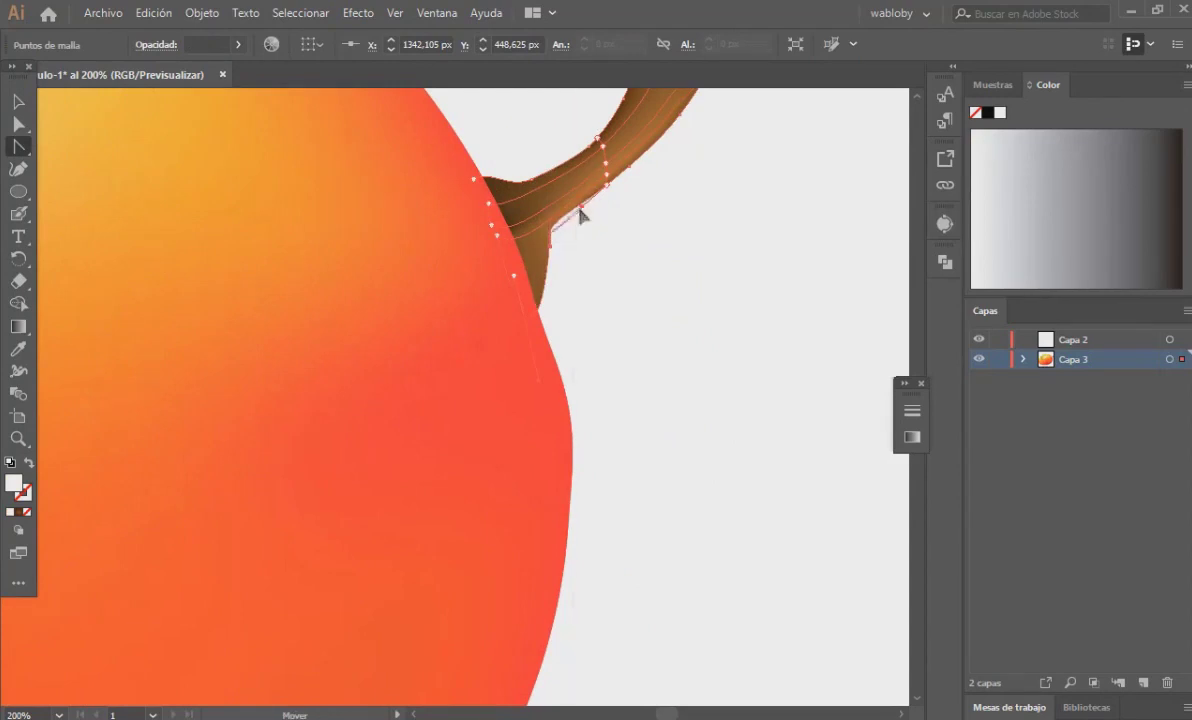
key("v")
left_click(705, 346)
- Colour a mango mesh point near the stem base dark red-brown
scroll(803, 354, "down", 5)
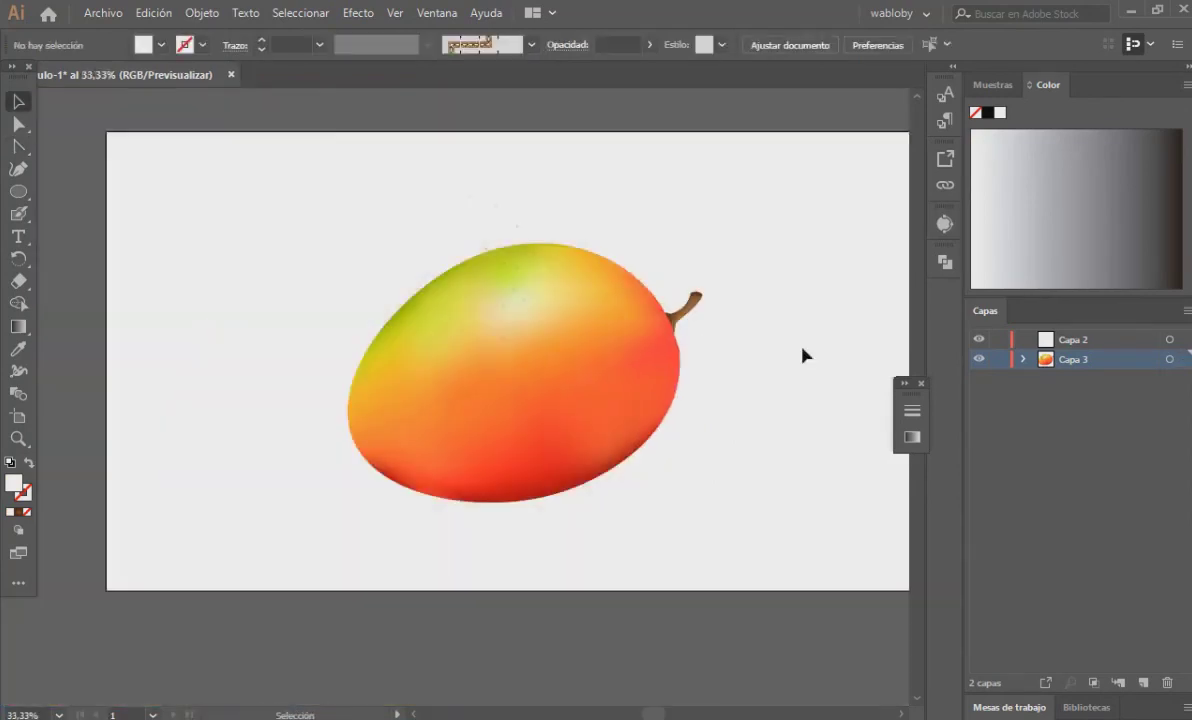
scroll(745, 333, "up", 3)
left_click(195, 262)
left_click(501, 289)
double_click(14, 484)
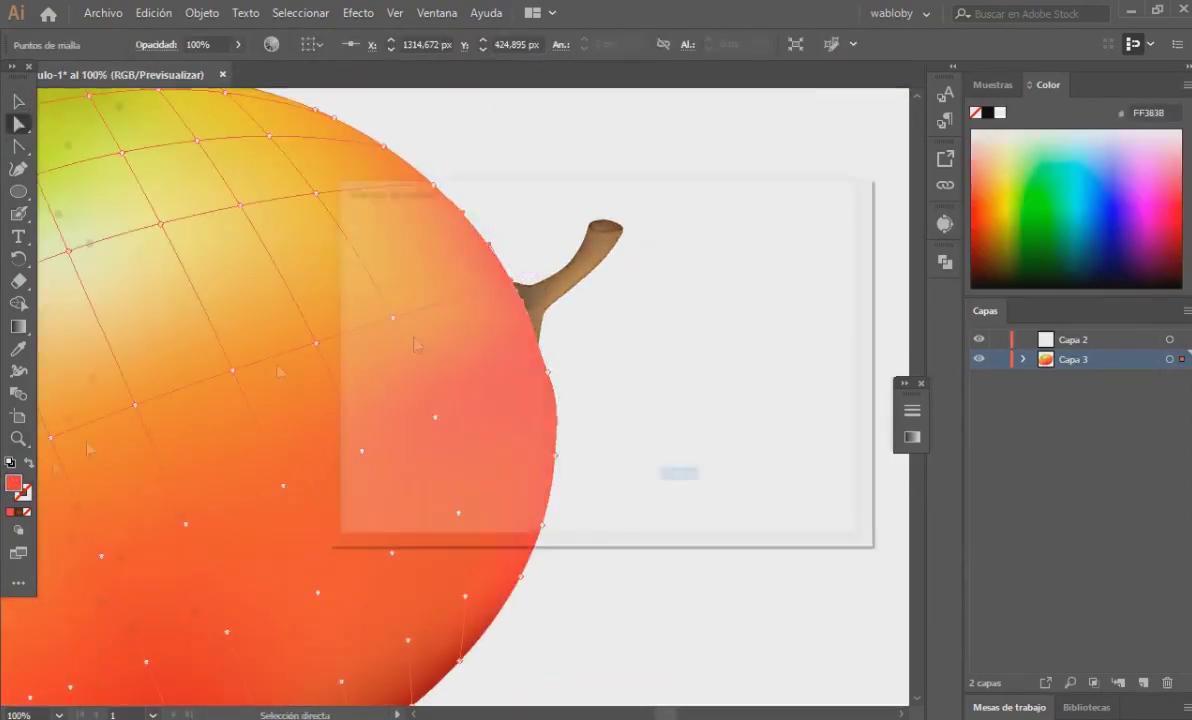
type("7F2412")
key("Return")
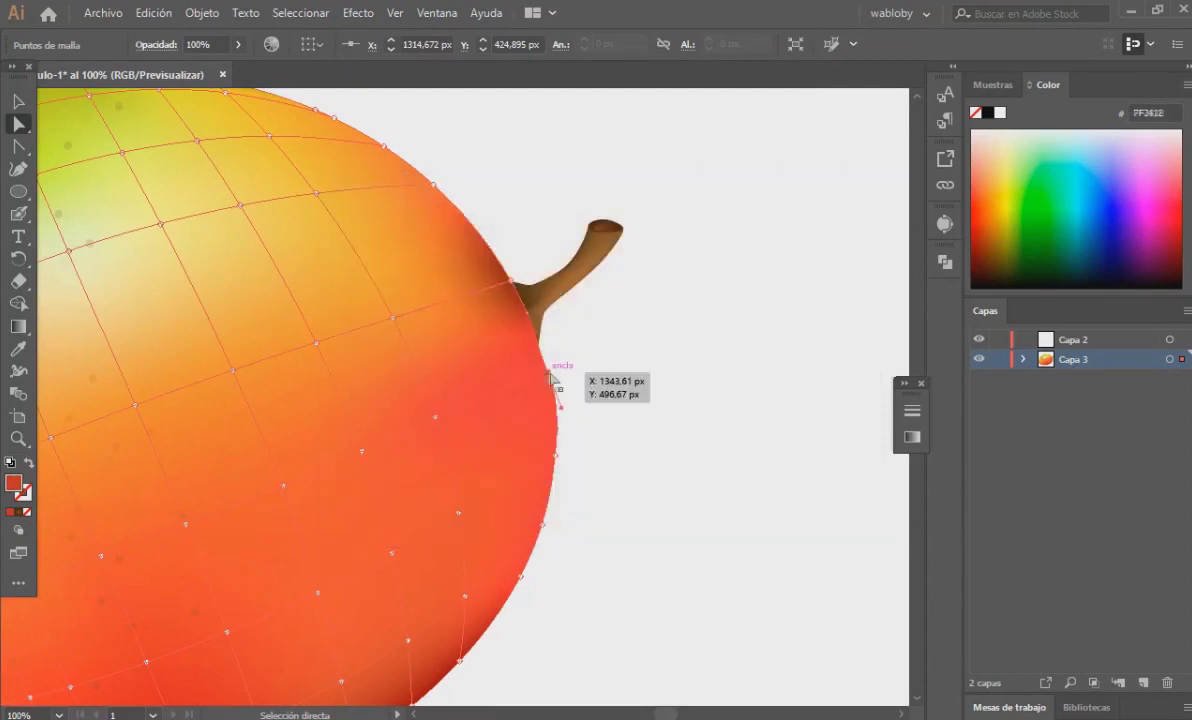
left_click(548, 209)
- Add a mesh line to the mango near the stem base
scroll(652, 258, "down", 3)
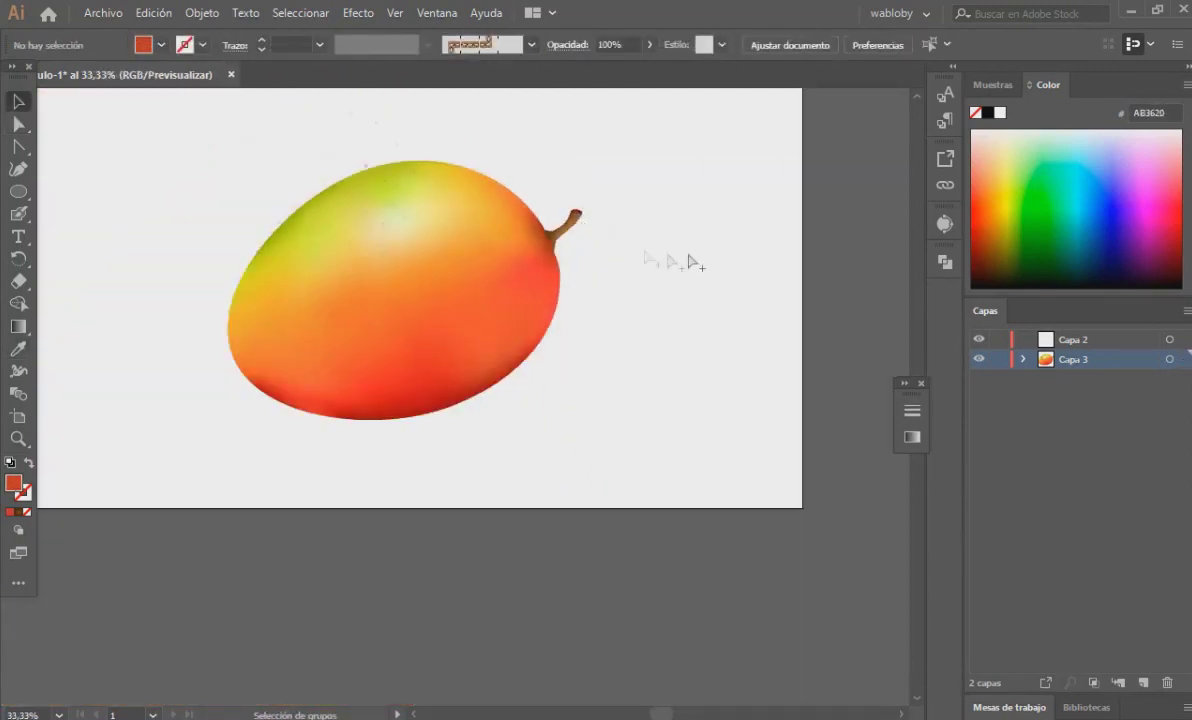
scroll(551, 170, "up", 2)
scroll(540, 220, "up", 3)
key("a")
left_click(510, 296)
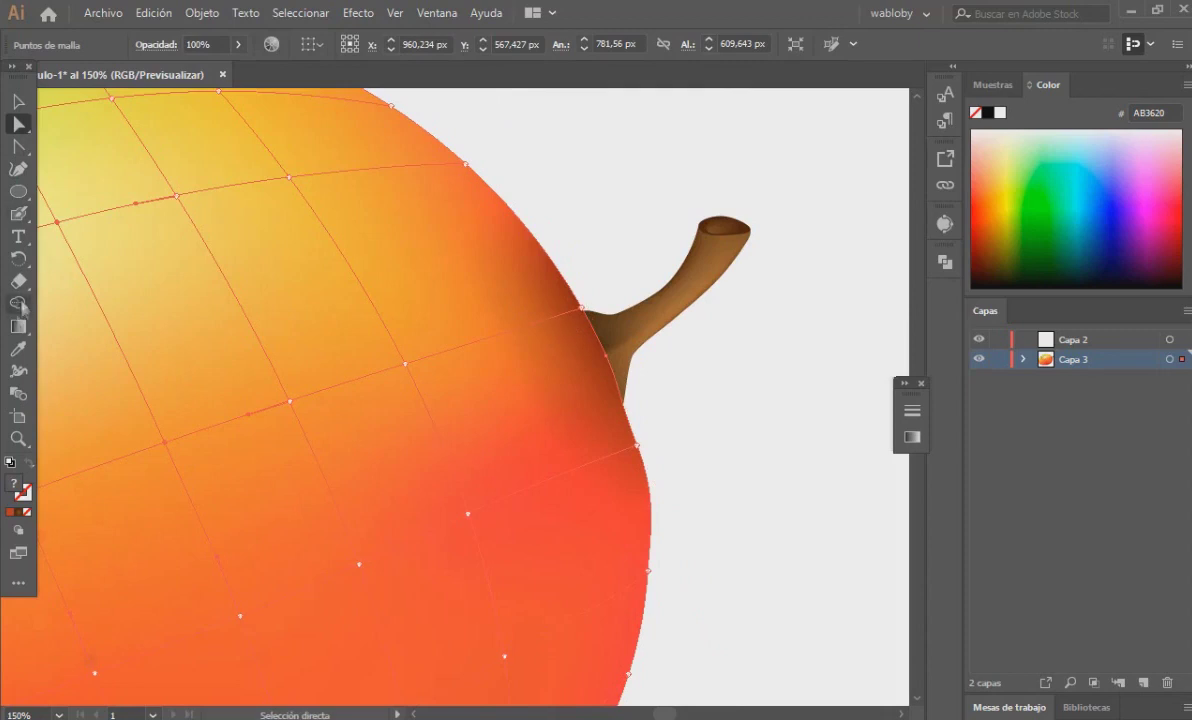
left_click(18, 326)
left_click(110, 349)
left_click(515, 326)
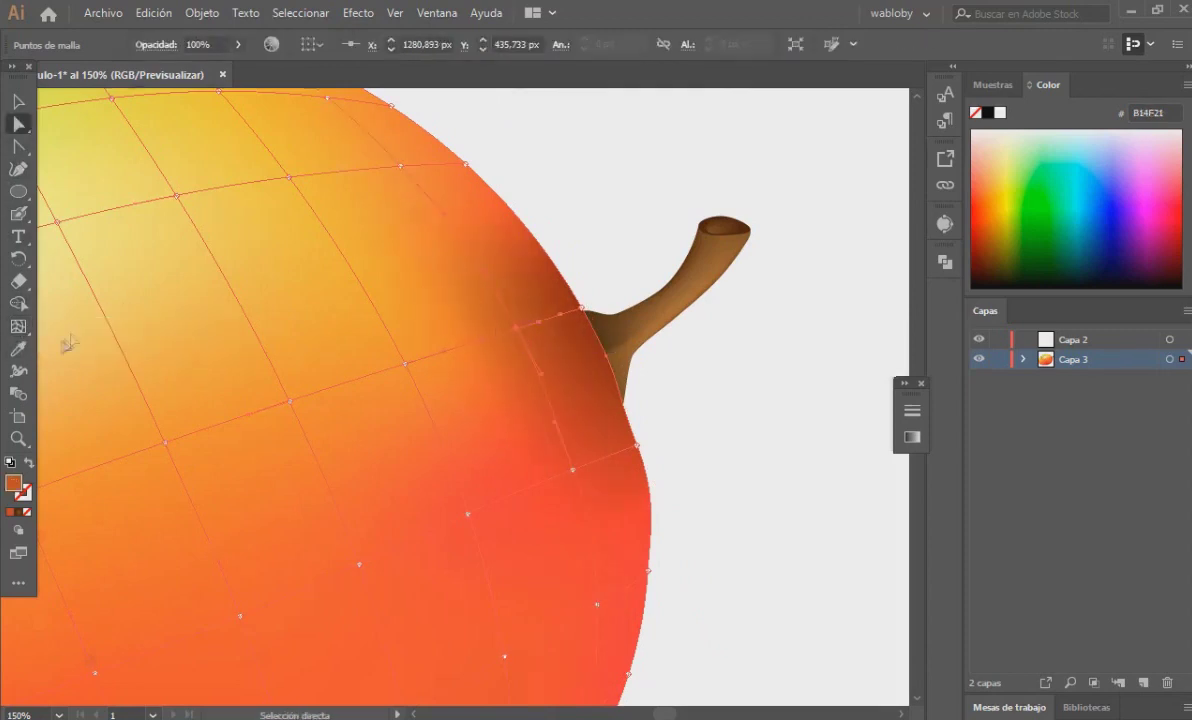
key("v")
- Fit the artwork in view, deselect everything and open the fill Color Picker for 000000
left_click(657, 261)
key("ctrl+0")
key("ctrl+a")
right_click(587, 366)
key("Escape")
key("ctrl+shift+a")
double_click(13, 482)
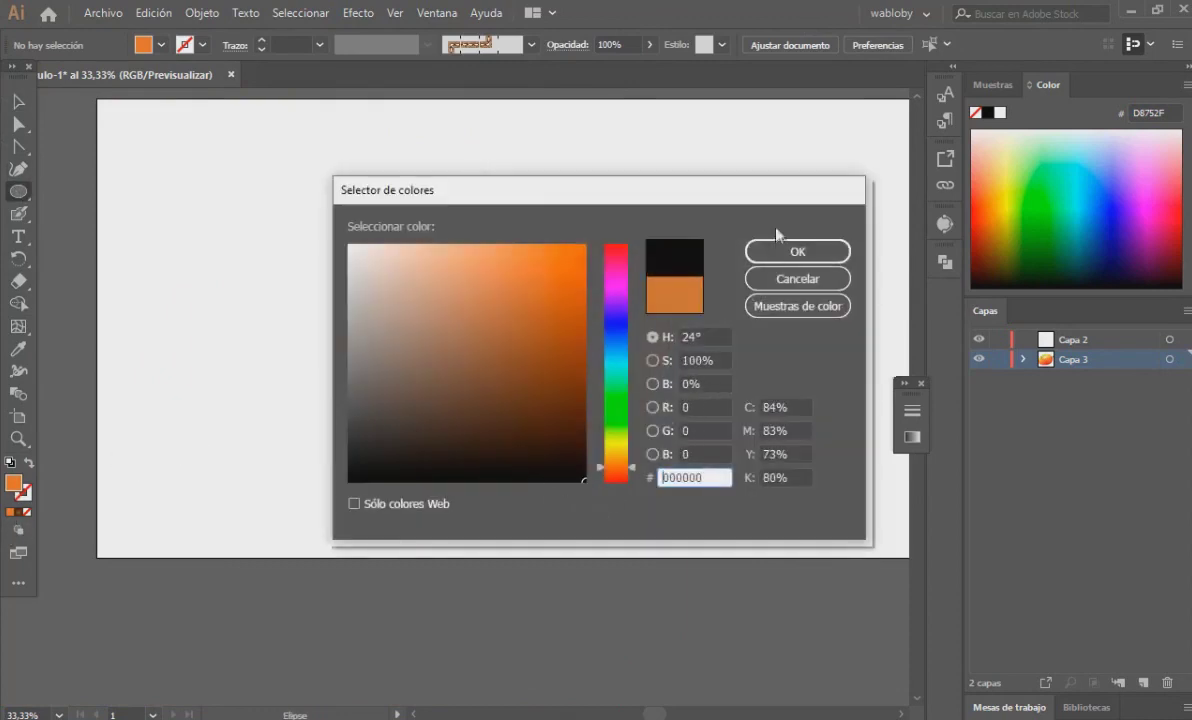
- Draw a flat ellipse beneath the mango and send it to the back
left_click(797, 251)
left_click_drag(371, 431, 663, 480)
key("v")
right_click(461, 470)
left_click(820, 424)
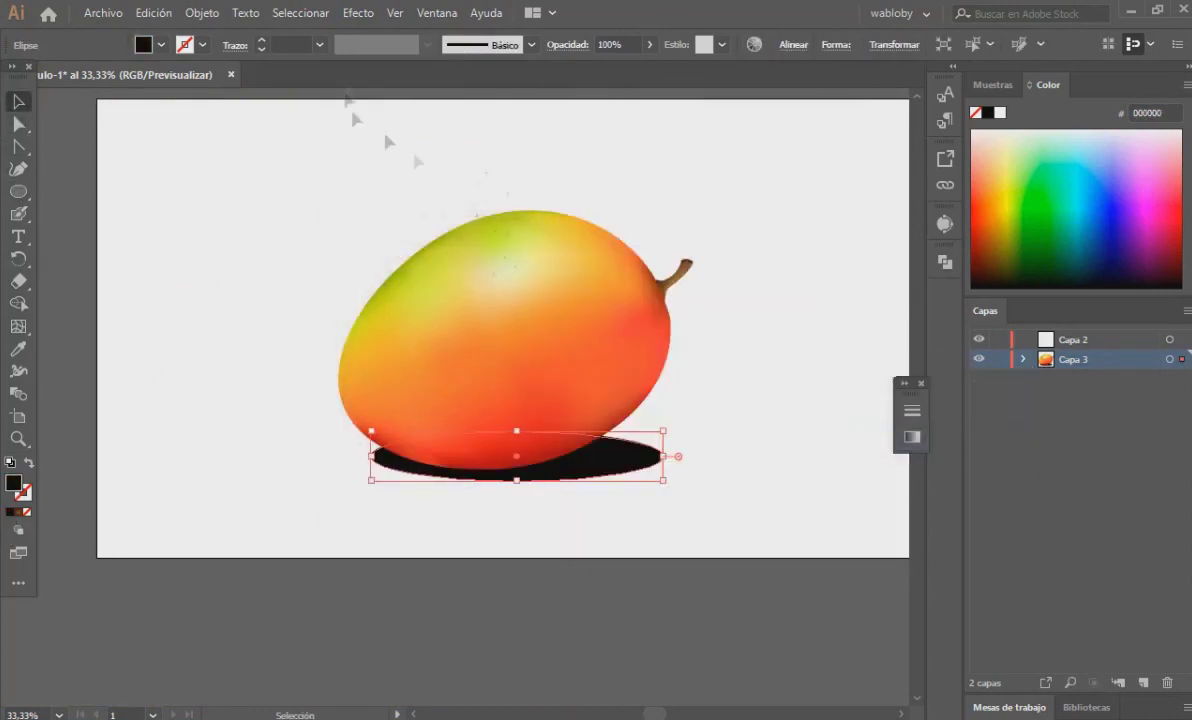
- Apply a Feather effect to the ellipse and fill it dark brown 301B0D
left_click(358, 13)
left_click(690, 194)
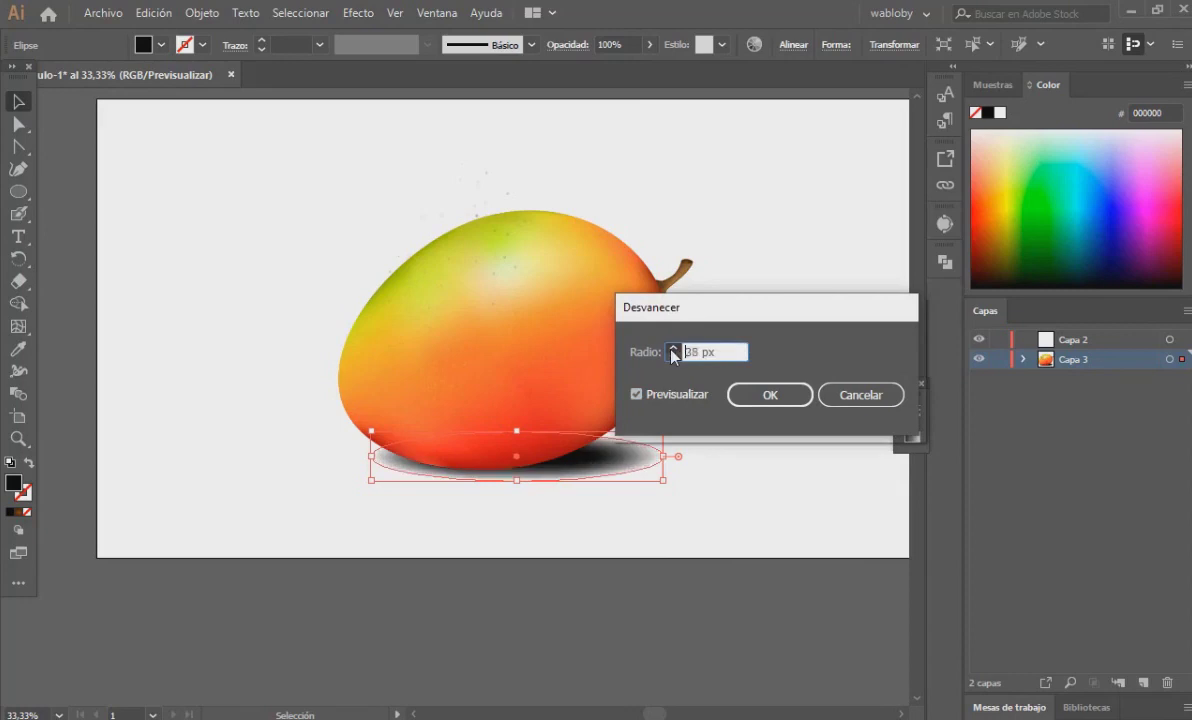
left_click(748, 397)
double_click(13, 482)
key("Return")
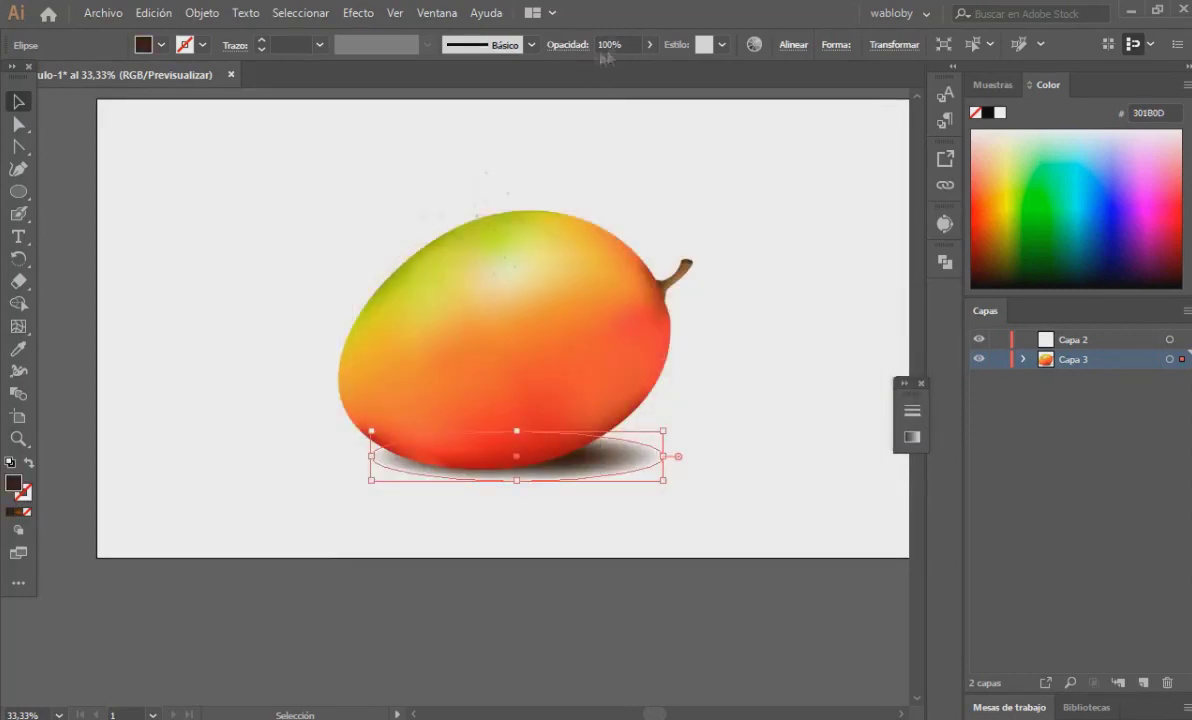
- Reapply the Feather effect to the shadow ellipse at 40 px
left_click(232, 324)
scroll(232, 324, "down", 1)
scroll(630, 402, "up", 1)
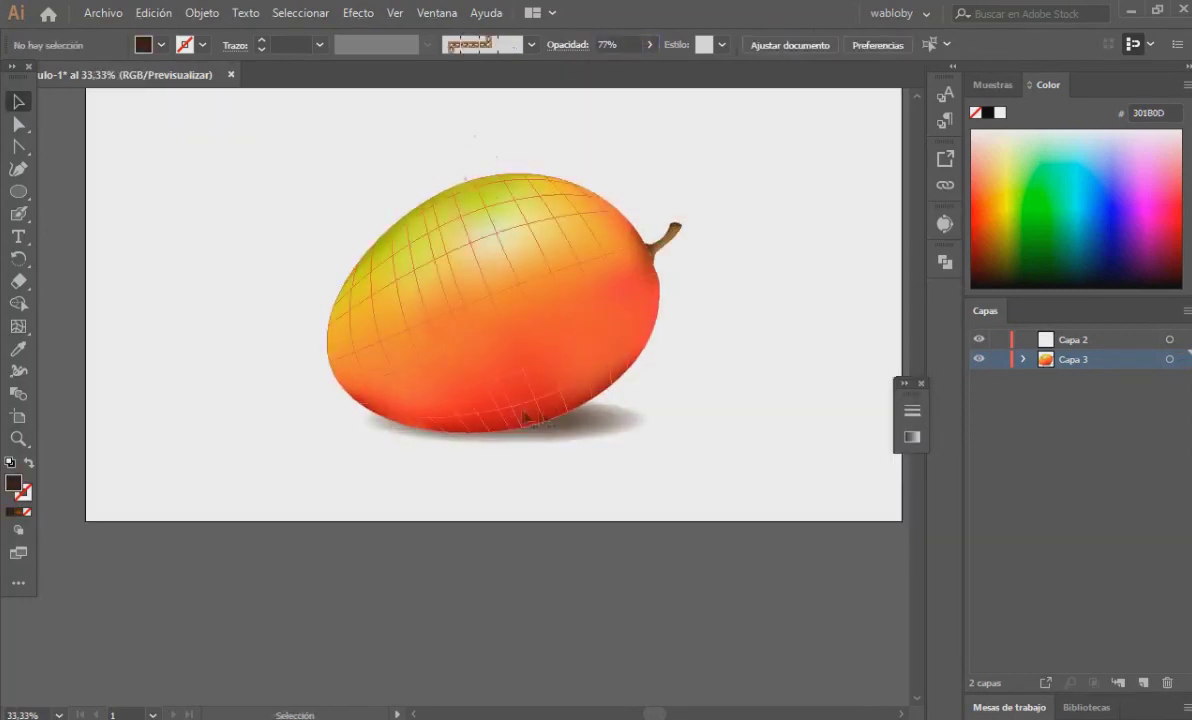
scroll(630, 402, "up", 1)
left_click(800, 278)
scroll(800, 278, "down", 1)
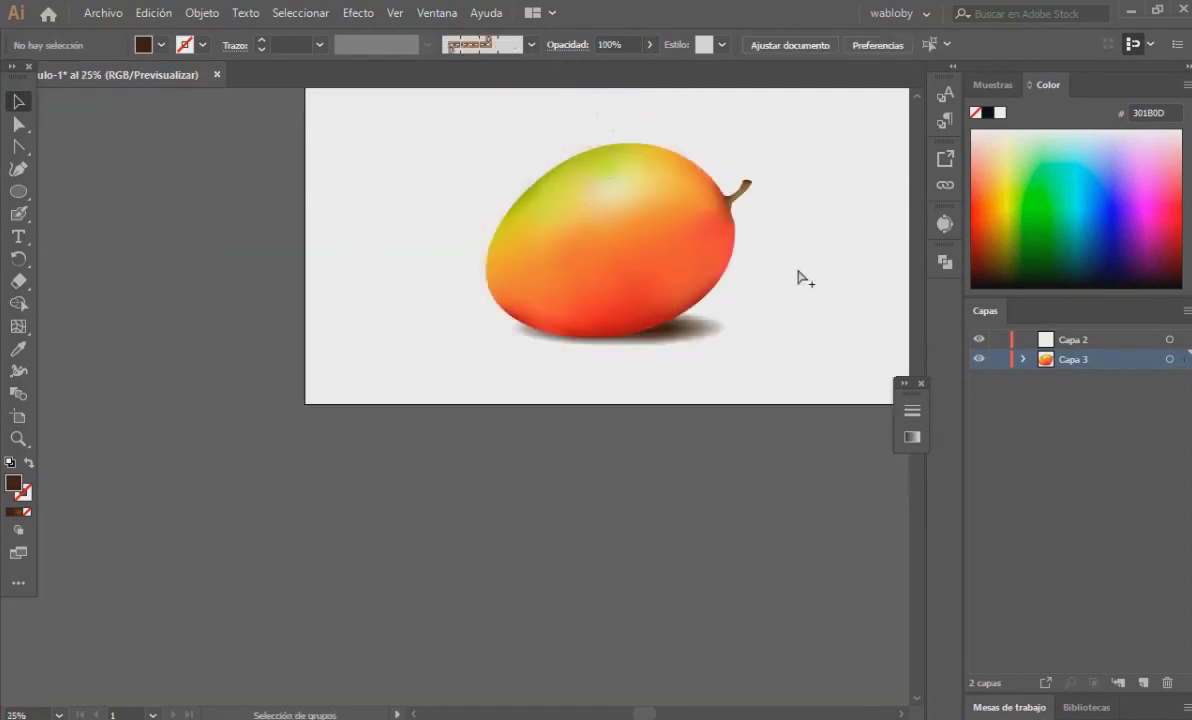
left_click(357, 12)
left_click(680, 229)
left_click(665, 402)
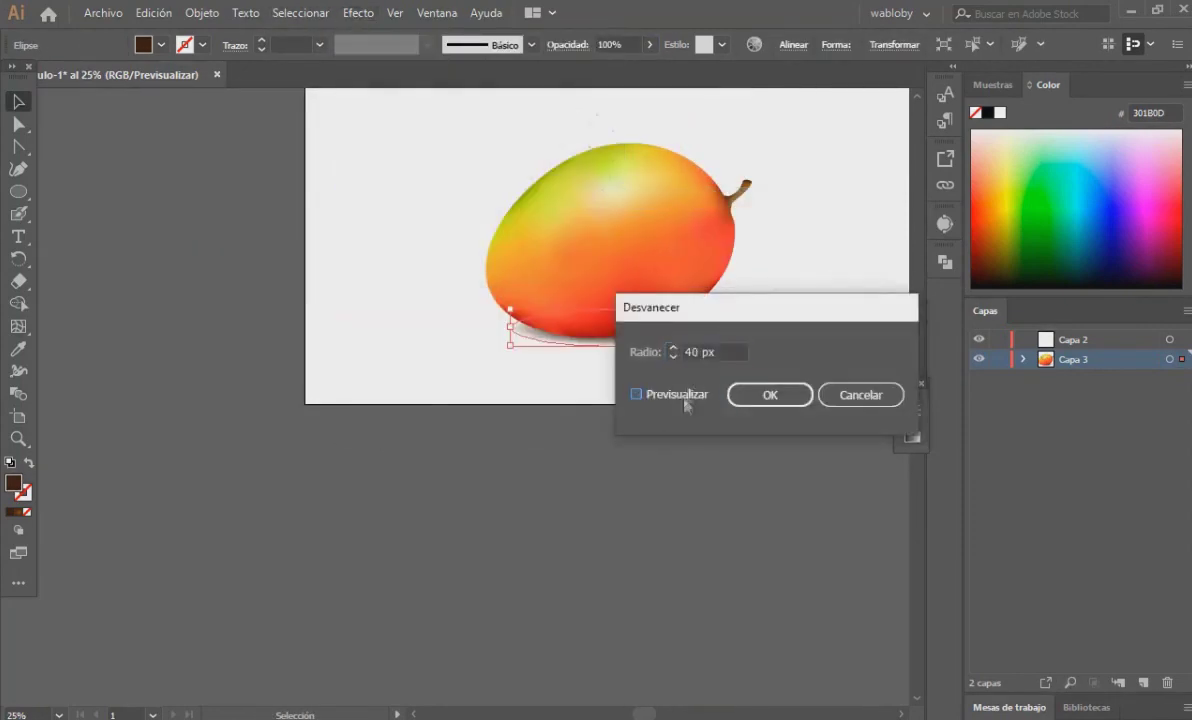
left_click(936, 416)
left_click(780, 372)
- Nudge the shadow slightly left and lower its opacity to 81%
scroll(780, 372, "up", 1)
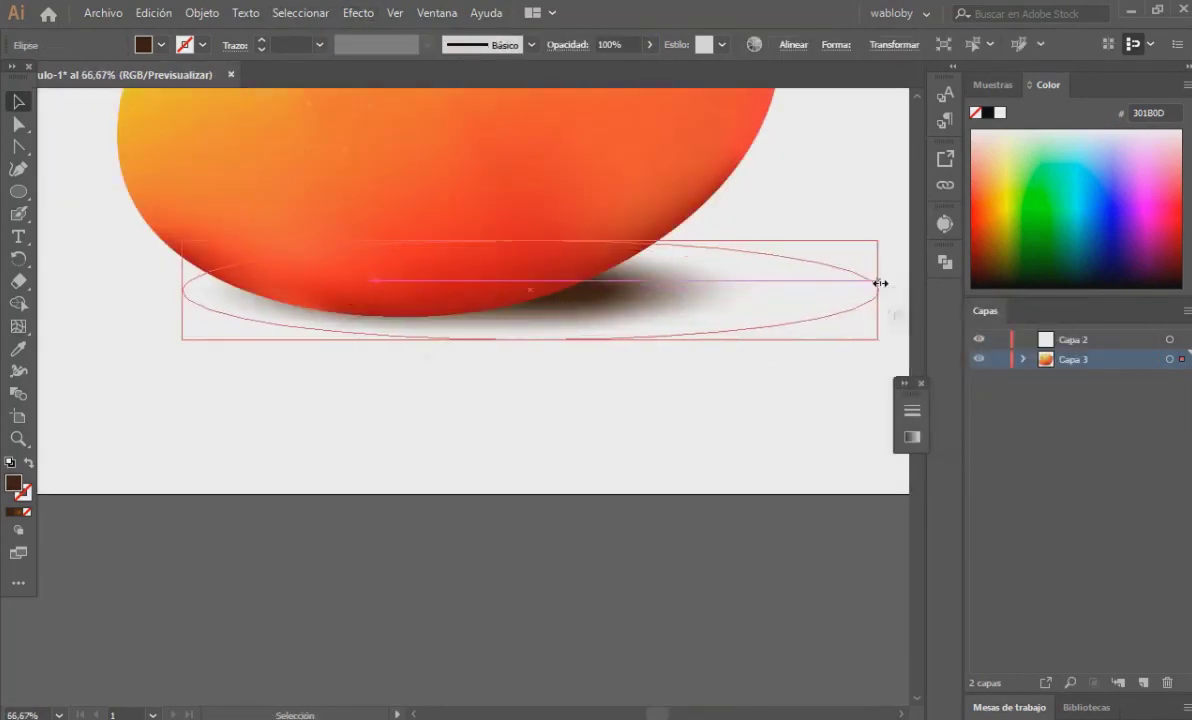
left_click_drag(672, 345, 655, 349)
left_click(650, 44)
left_click_drag(650, 67, 632, 67)
left_click(194, 325)
- Fit the view and select the mango's mesh for point-level editing
key("ctrl+0")
key("a")
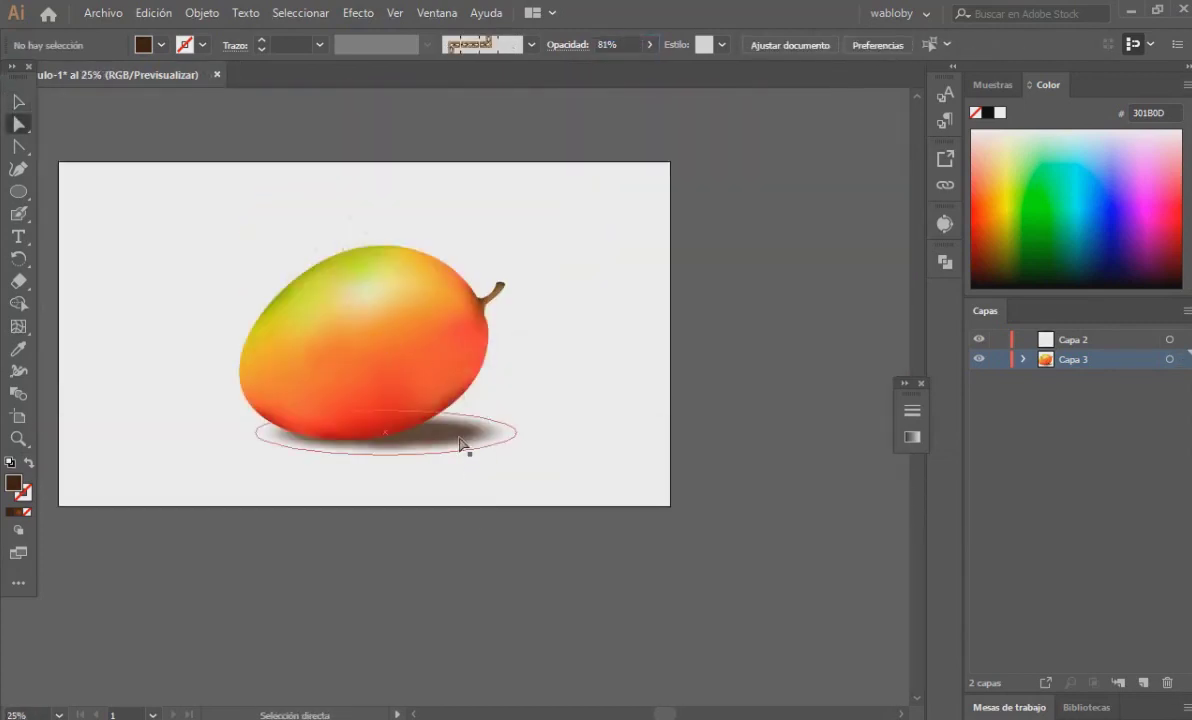
scroll(415, 445, "up", 2)
left_click(415, 445)
left_click(18, 326)
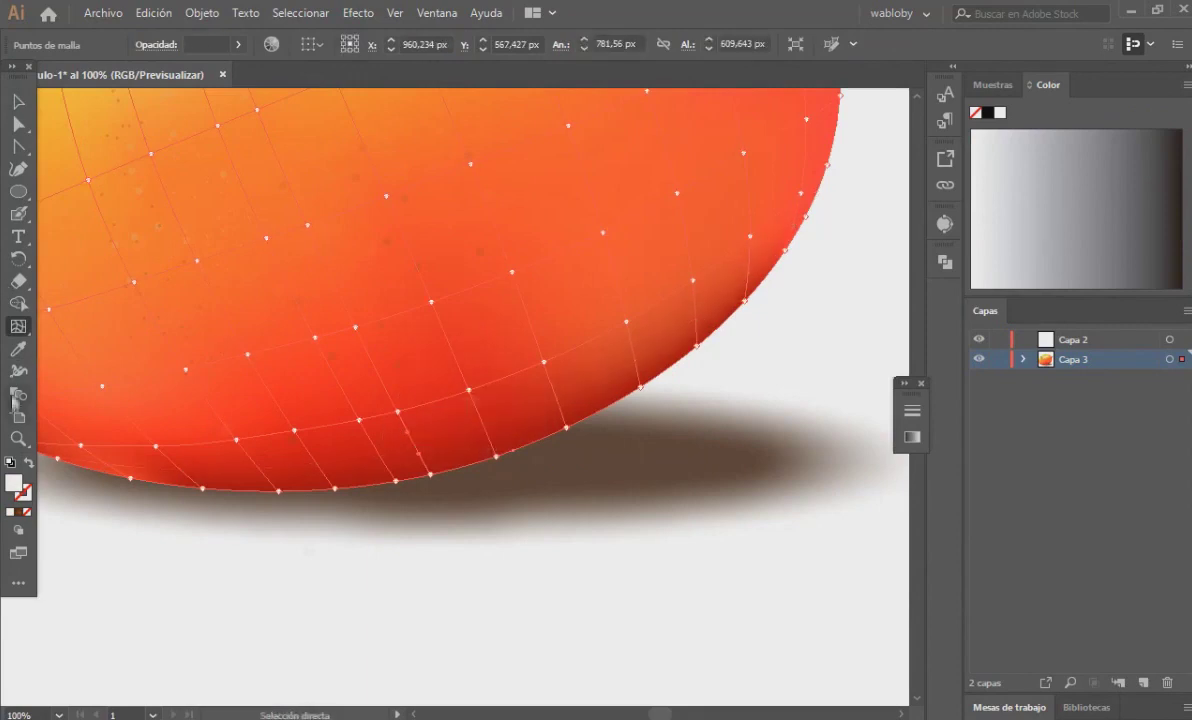
- Sample a skin red, then colour the lower-edge mesh points deep red 470606
left_click(18, 348)
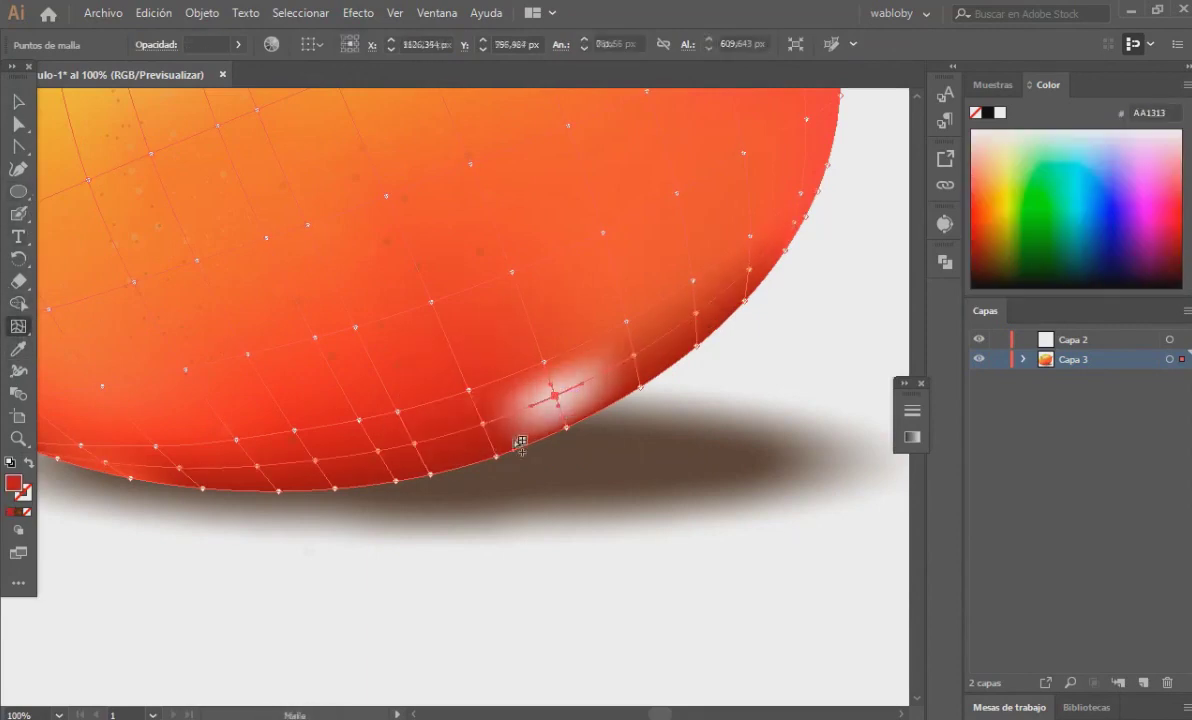
key("v")
key("a")
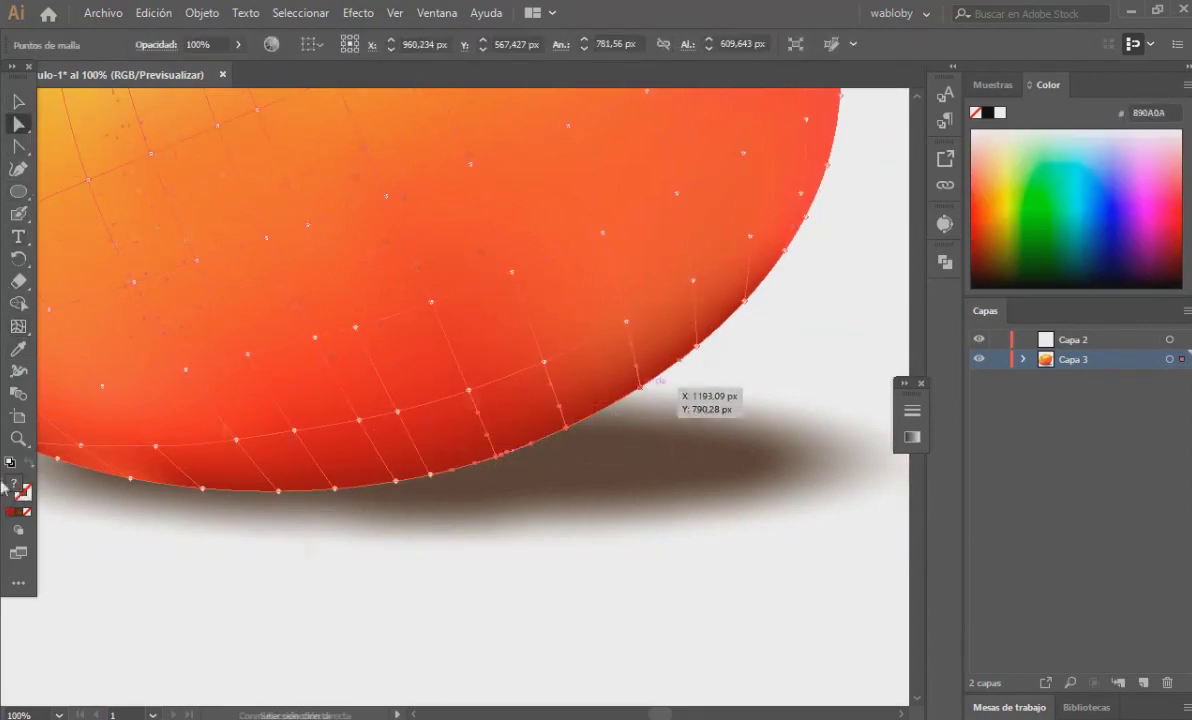
double_click(13, 483)
key("Return")
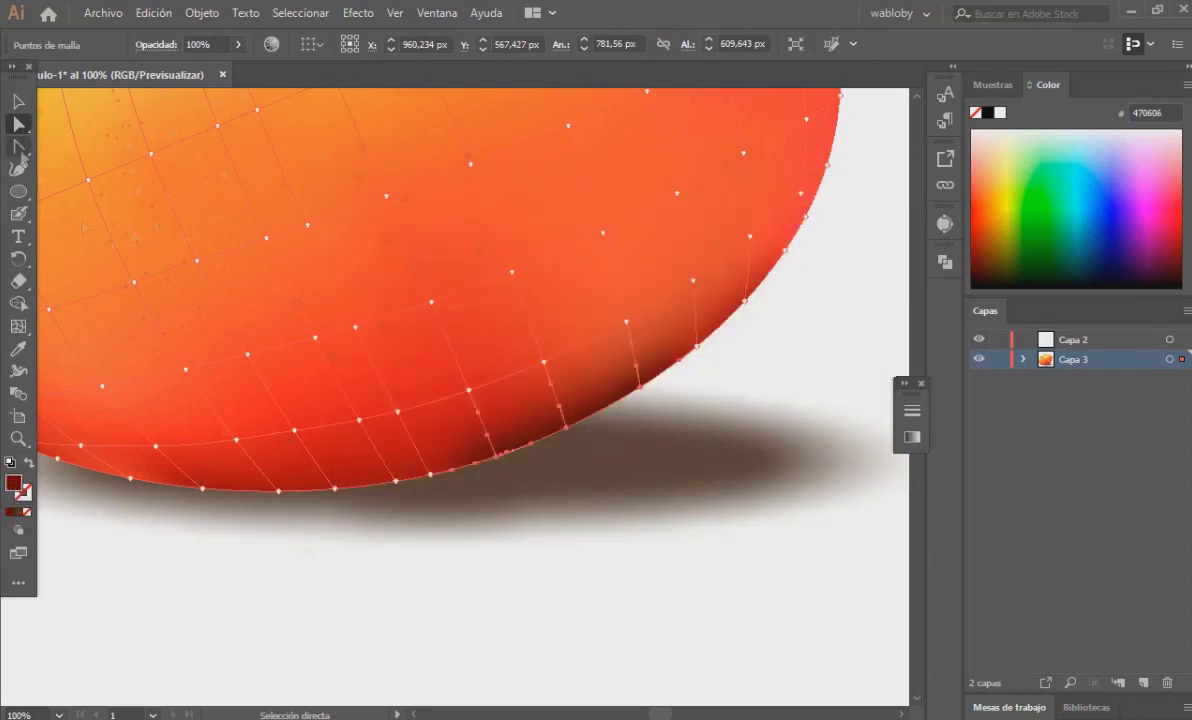
left_click(478, 457)
key("i")
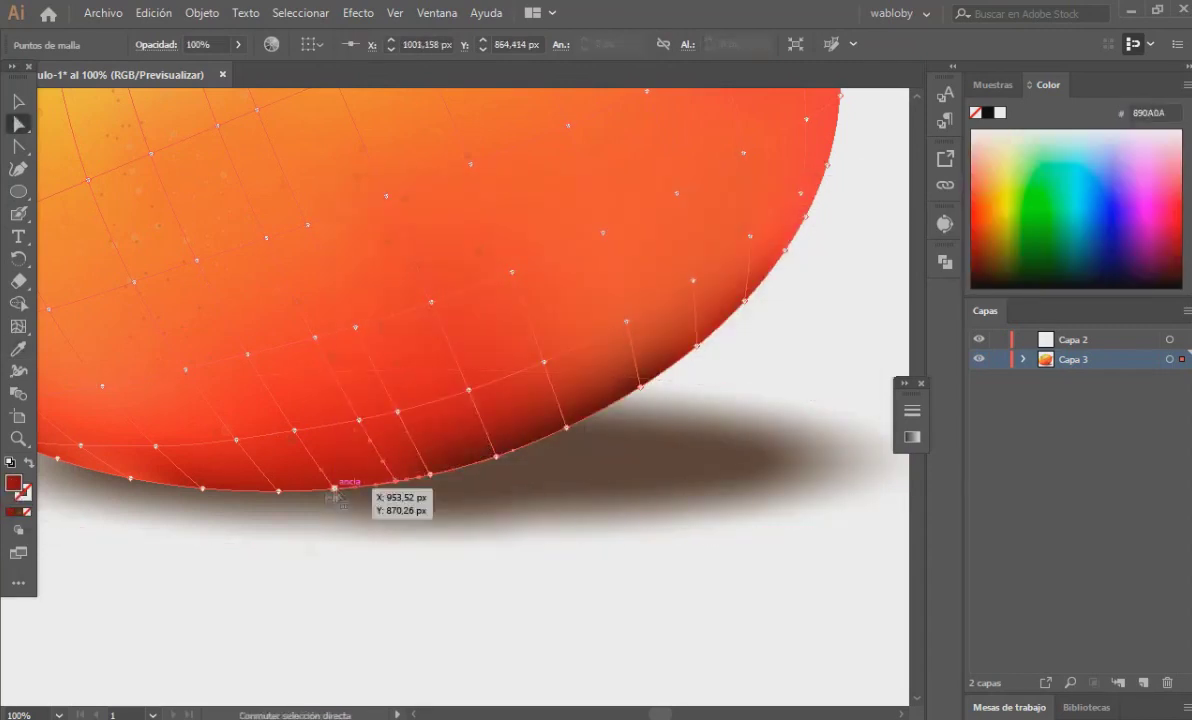
scroll(391, 598, "down", 2)
scroll(551, 550, "up", 3)
scroll(404, 558, "down", 3)
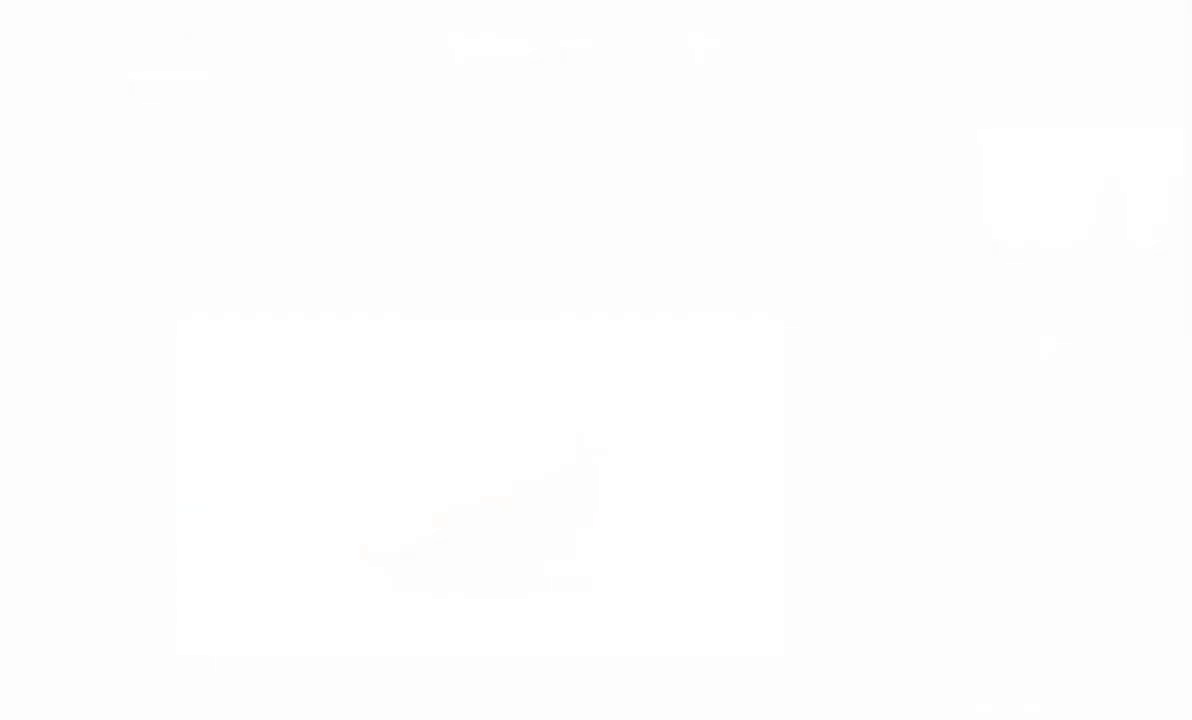